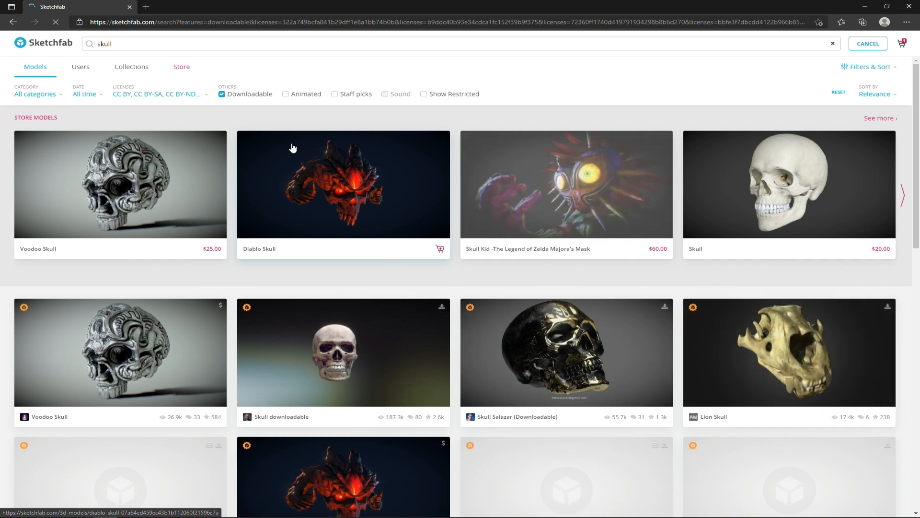
Step: Browse the downloadable skull search results and open the Human Skull model
scroll(301, 163, "down", 4)
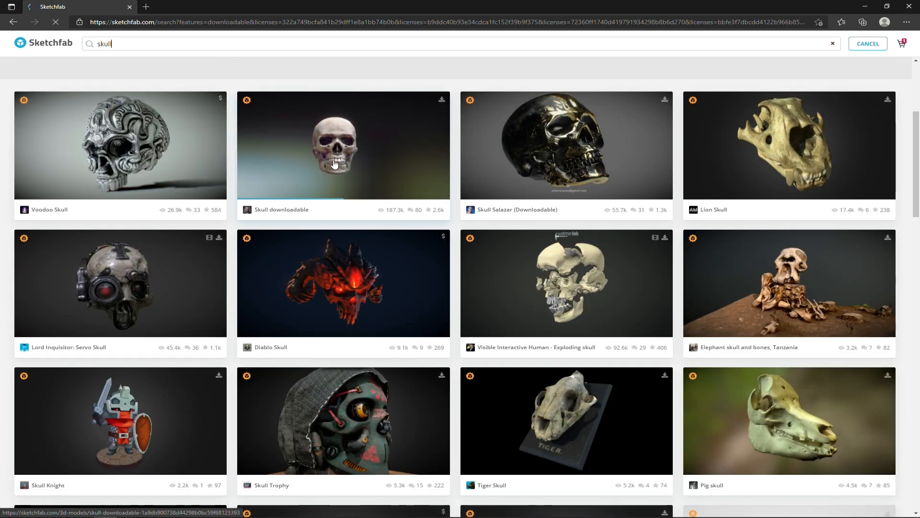
scroll(329, 160, "down", 4)
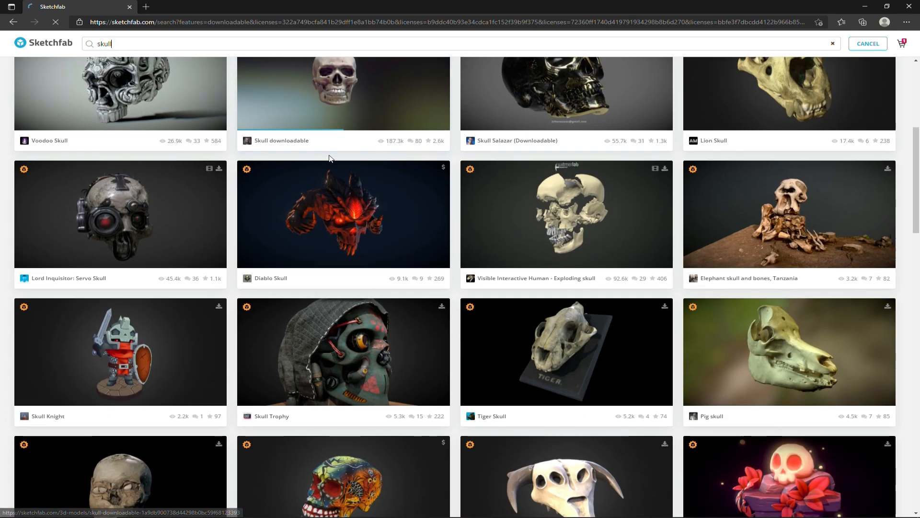
scroll(326, 220, "down", 1)
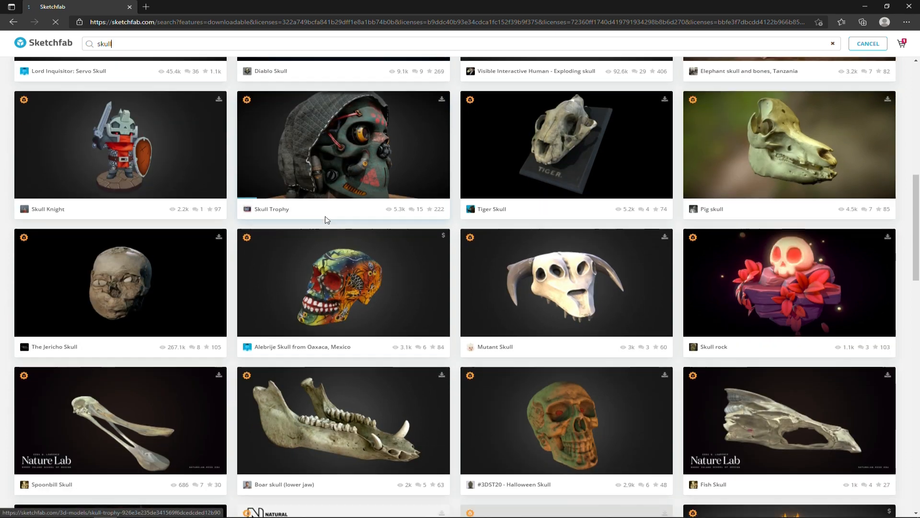
scroll(380, 278, "down", 3)
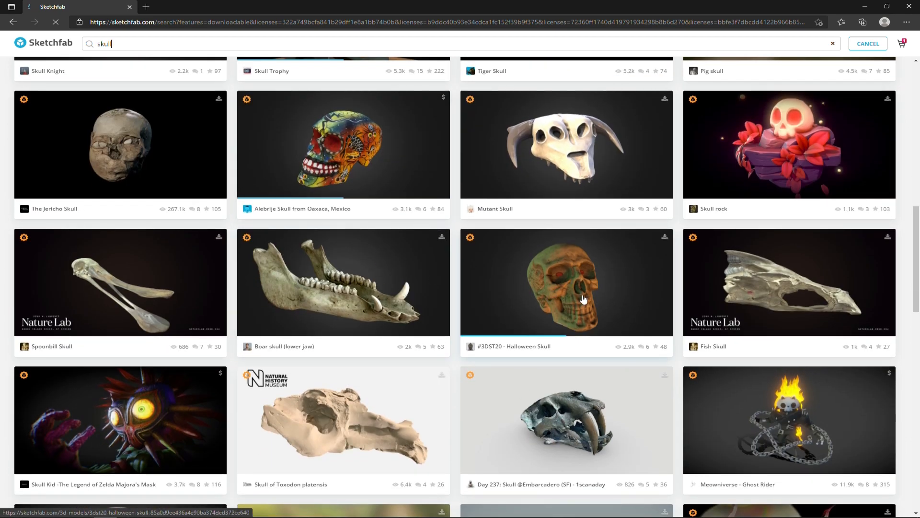
scroll(583, 299, "down", 4)
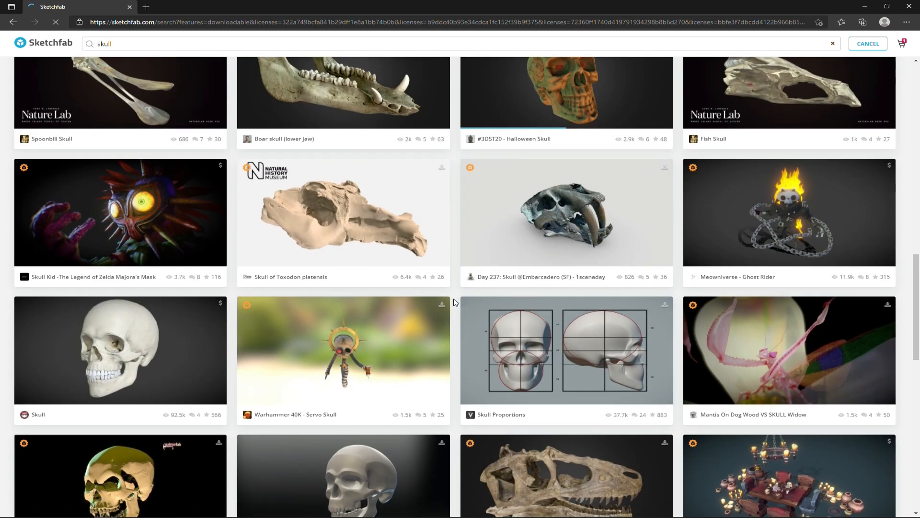
scroll(455, 302, "down", 3)
left_click(442, 306)
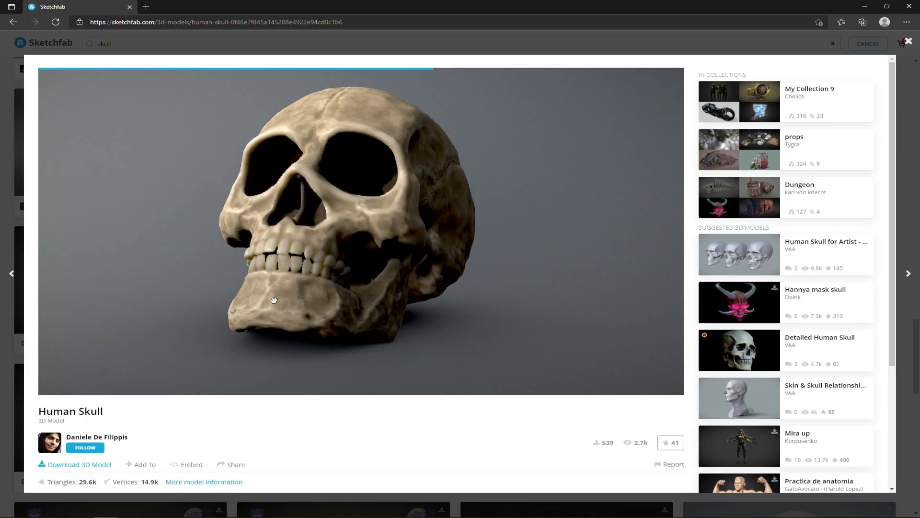
Step: Download the Human Skull model and show the human-skull.zip archive in its folder
left_click_drag(308, 305, 239, 297)
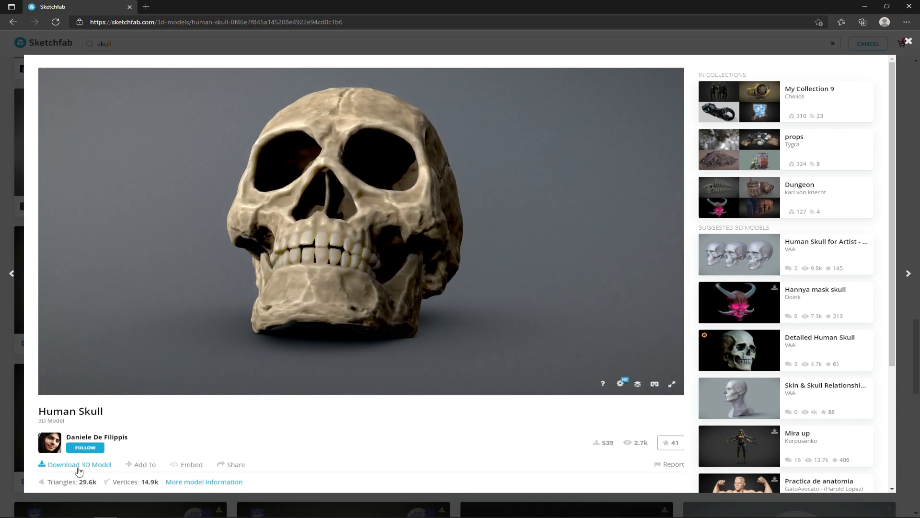
left_click(80, 464)
left_click(508, 301)
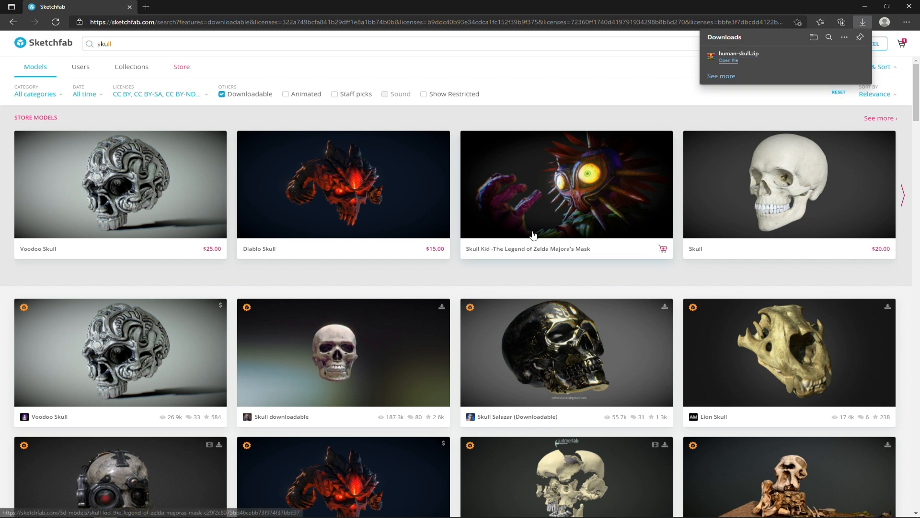
mouse_move(825, 58)
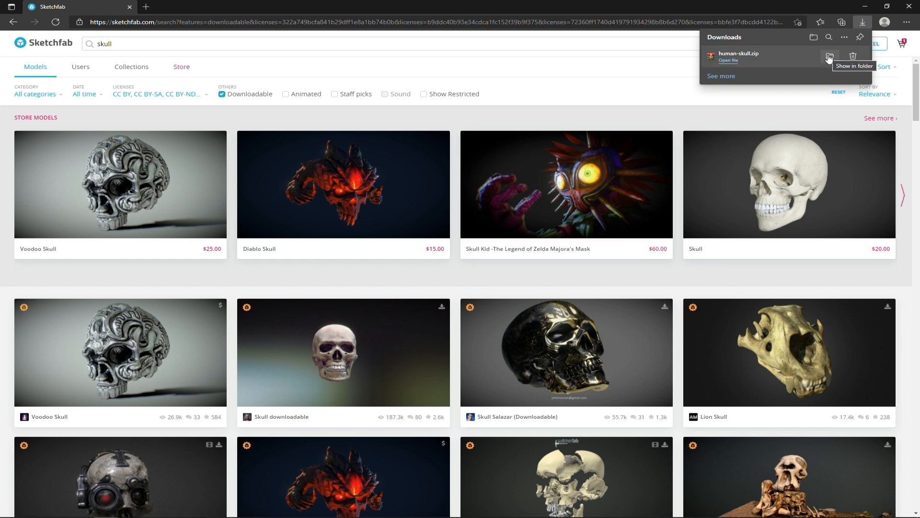
left_click(828, 58)
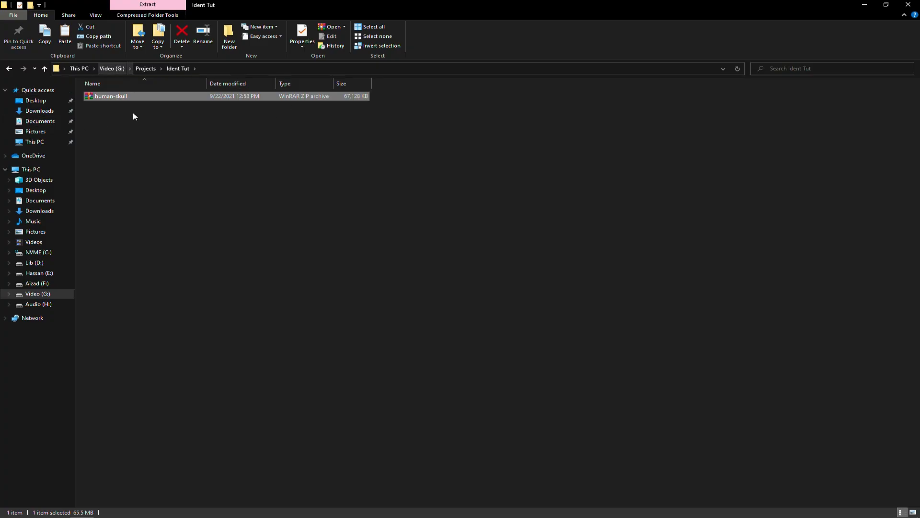
Step: Extract the human-skull archive in place, and extract the skull archive inside the source folder in place as well
right_click(123, 97)
left_click(166, 136)
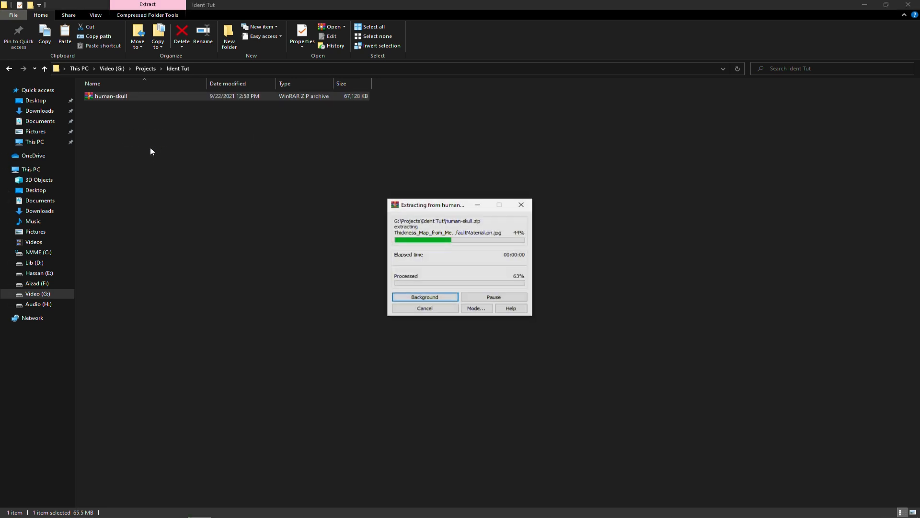
double_click(116, 99)
left_click(108, 97)
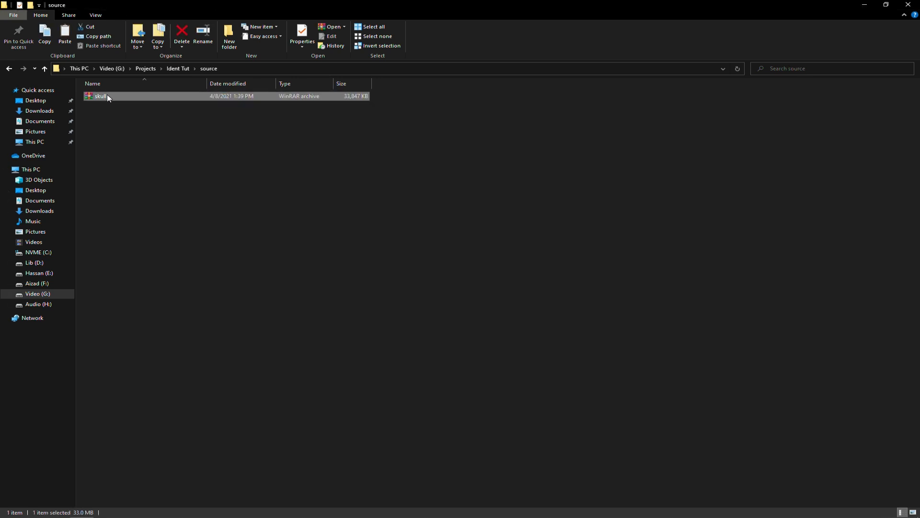
right_click(114, 95)
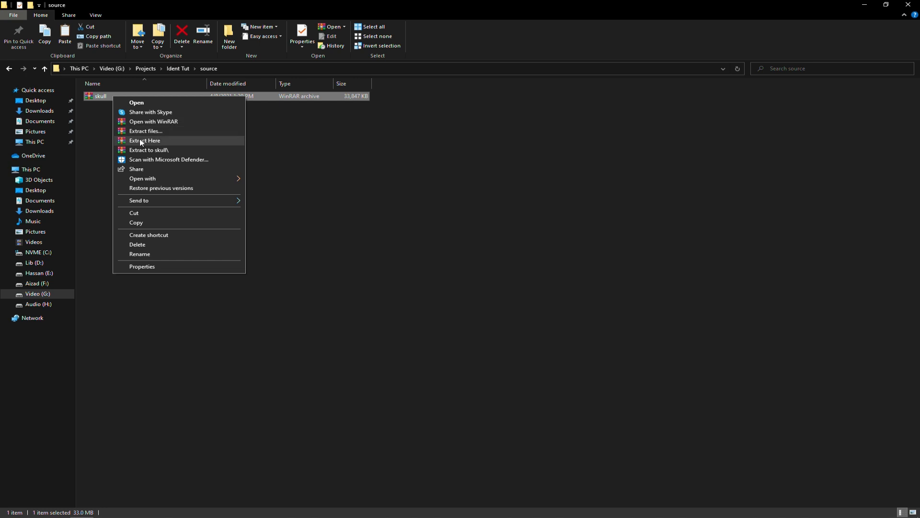
left_click(140, 140)
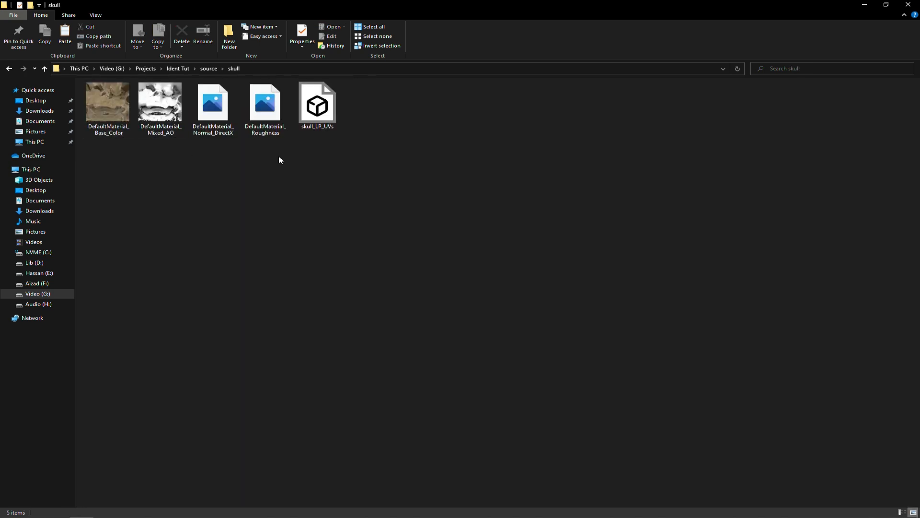
Step: Look over the extracted model and texture files in the skull folder and the textures folder
left_click(316, 112)
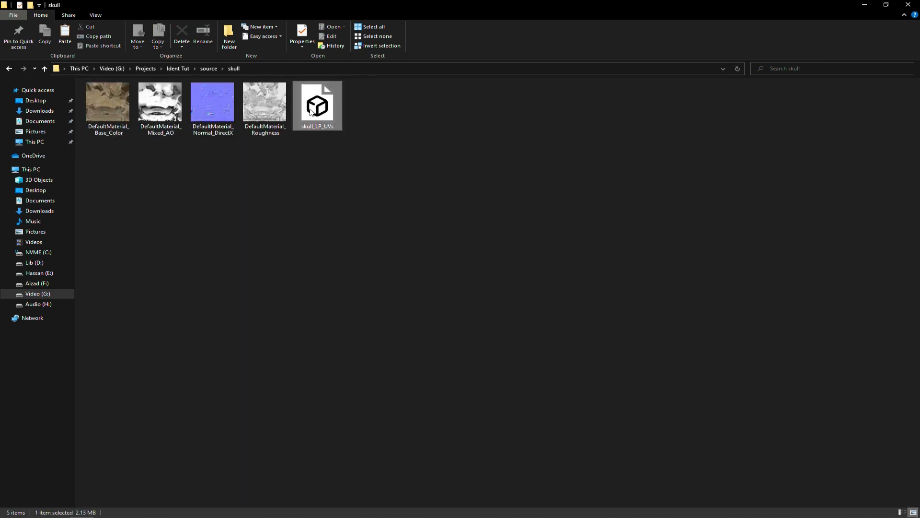
left_click(119, 139)
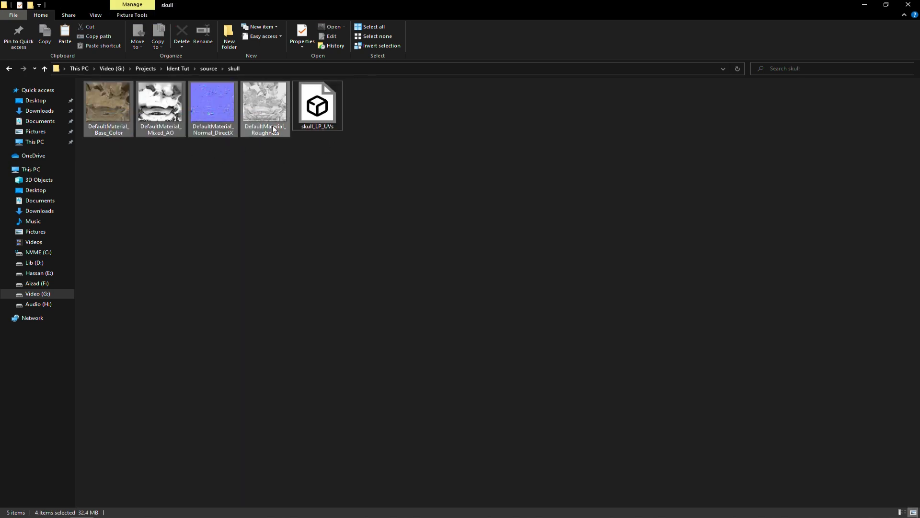
left_click(189, 70)
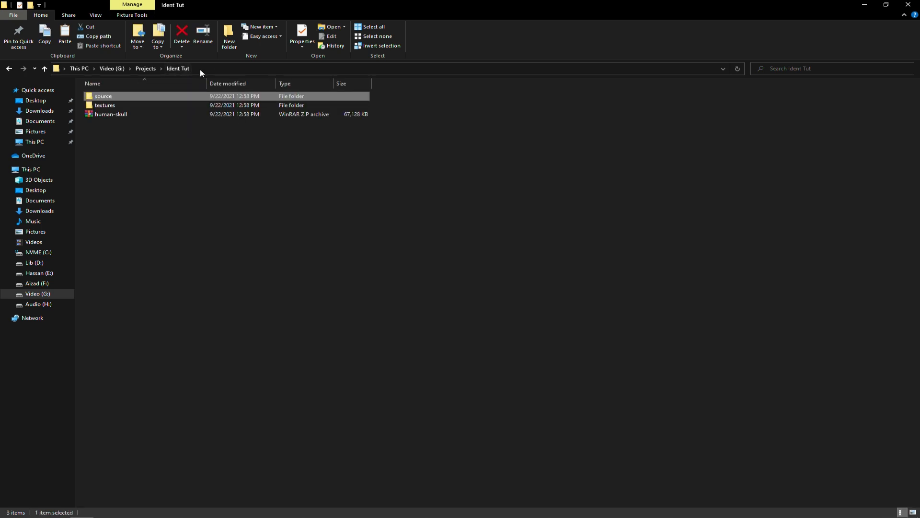
double_click(128, 102)
left_click_drag(99, 150, 366, 190)
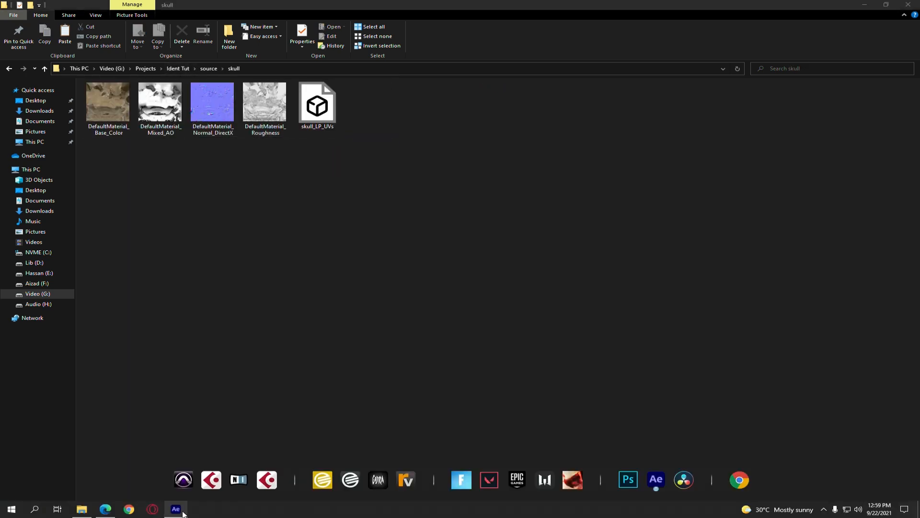
Step: Switch to After Effects and create a 1920 x 1080, 24 fps, 10-second composition named Ident
left_click(177, 511)
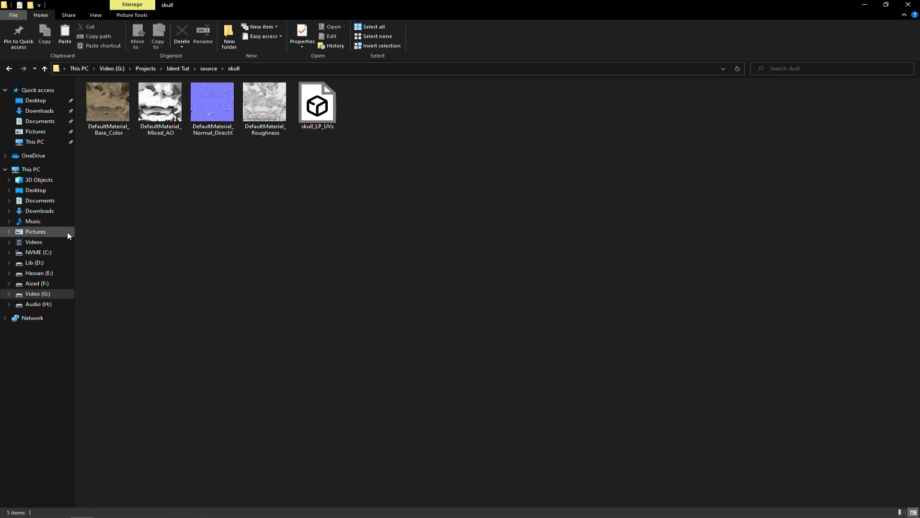
left_click(178, 510)
right_click(84, 225)
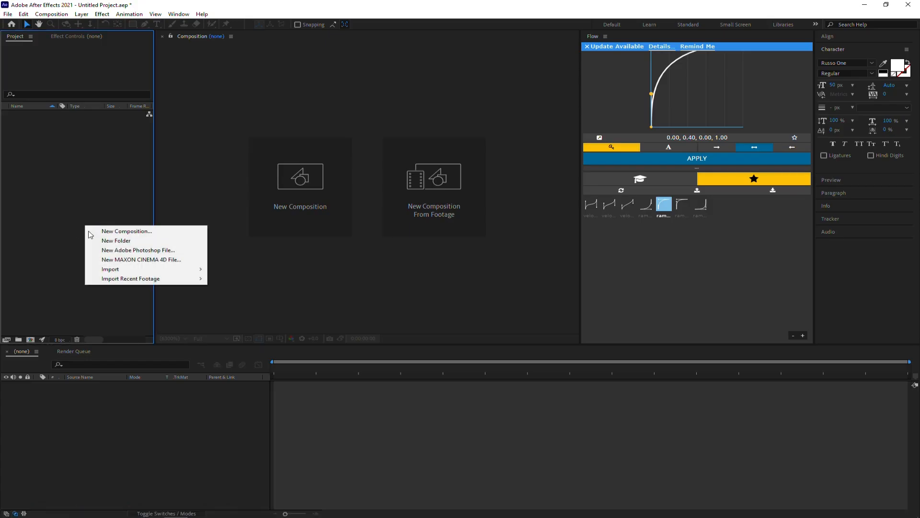
left_click(107, 232)
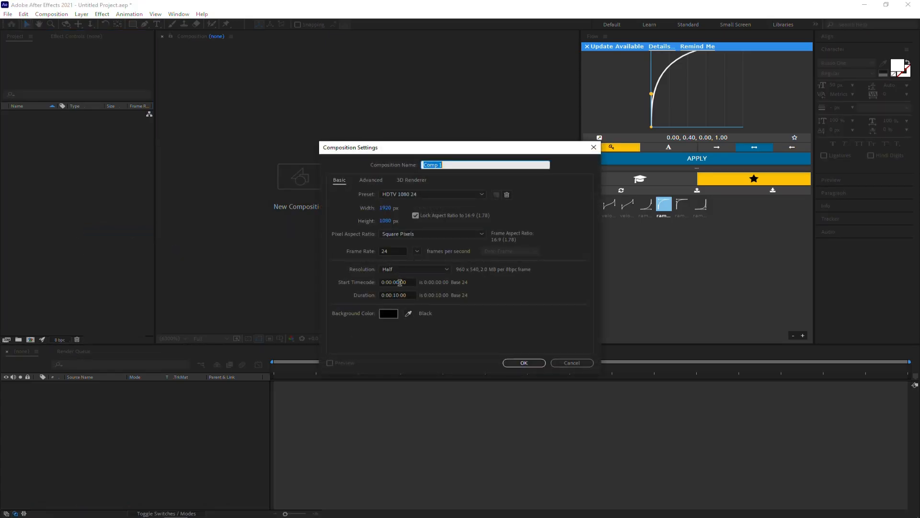
key("BackSpace")
key("Return")
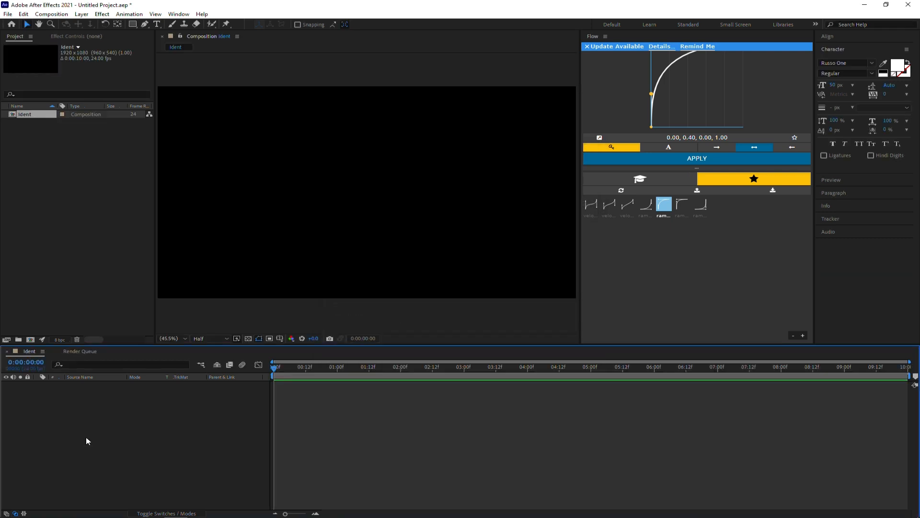
Step: Add a black comp-size solid named Skull to the Ident composition
right_click(87, 416)
mouse_move(144, 421)
left_click(230, 345)
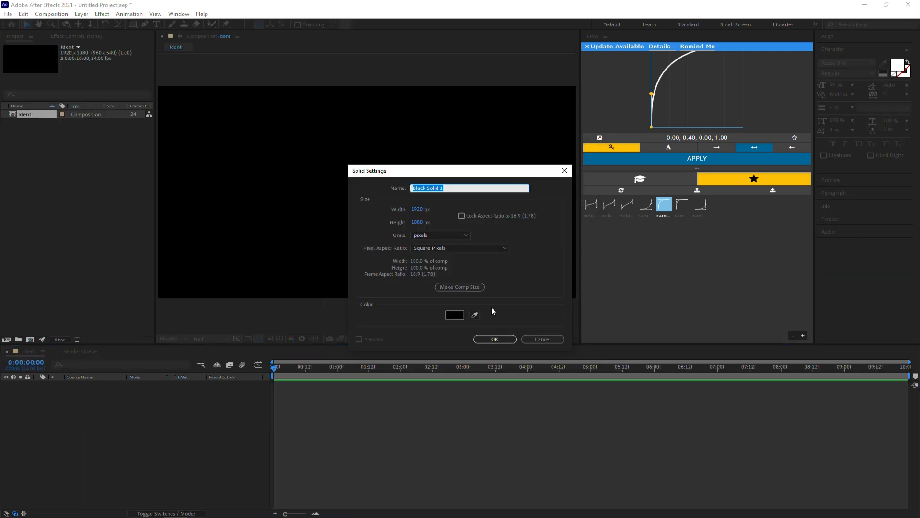
key("Return")
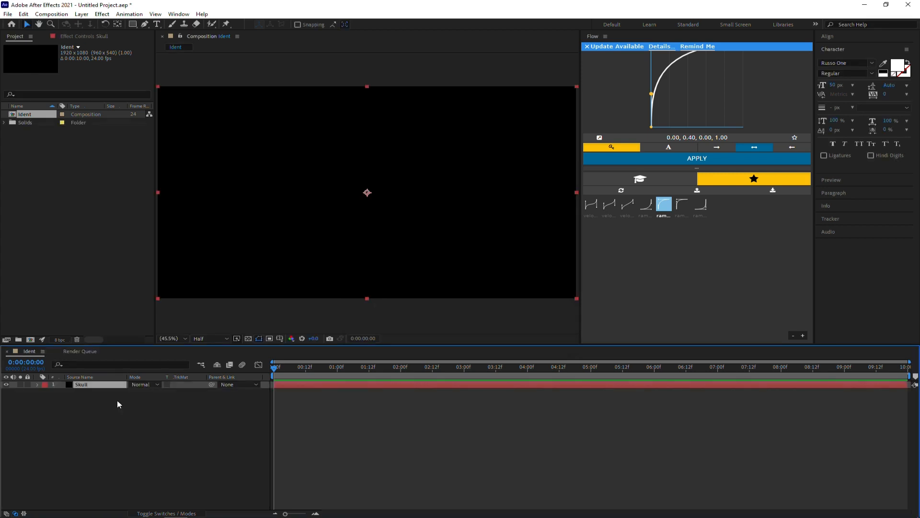
Step: Apply the Element effect to the Skull solid and open its Scene Setup
key("ctrl+space")
type("elem")
key("Return")
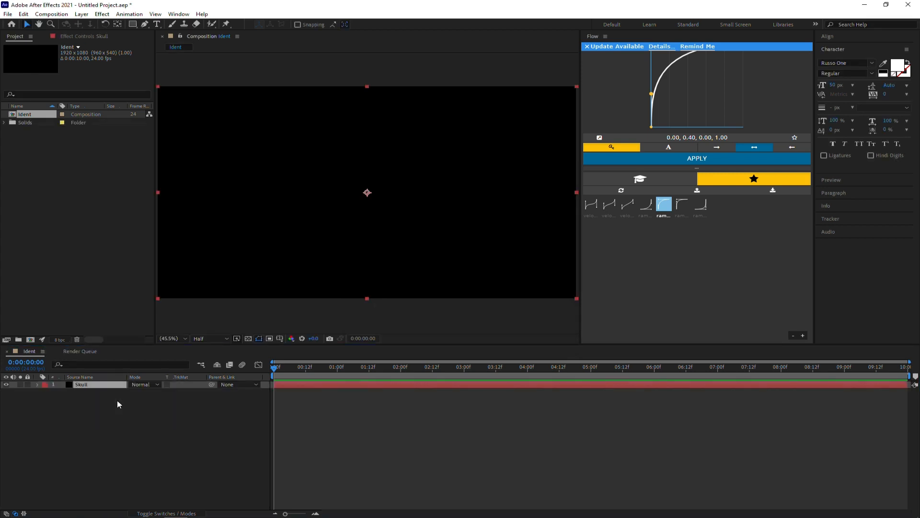
left_click(51, 72)
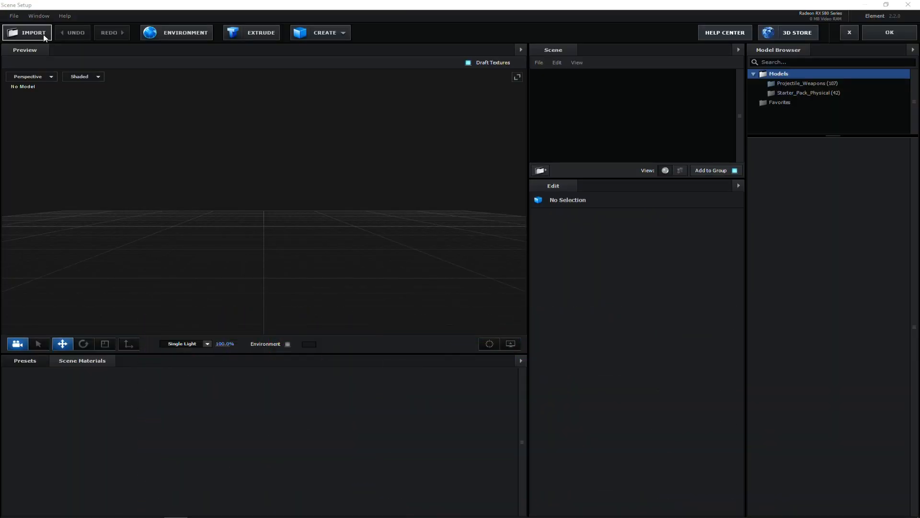
Step: Import skull_LP_UVs.obj with Physical Shader and Model Center alignment, and normalize the model's size
left_click(33, 33)
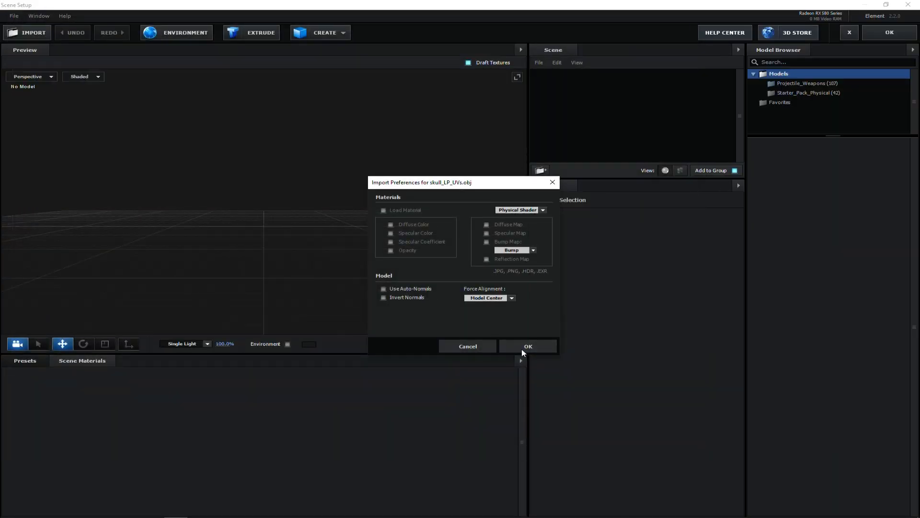
left_click(527, 347)
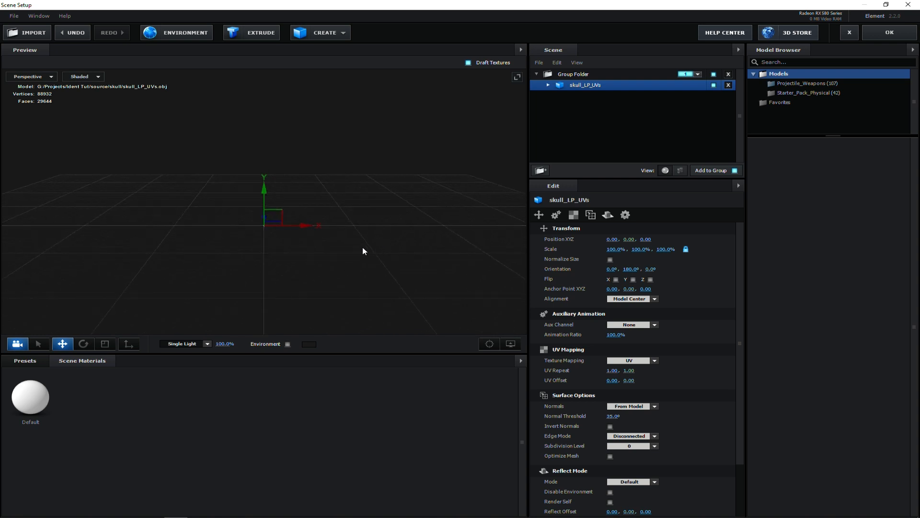
scroll(363, 247, "up", 5)
left_click_drag(365, 250, 407, 234)
scroll(407, 235, "down", 3)
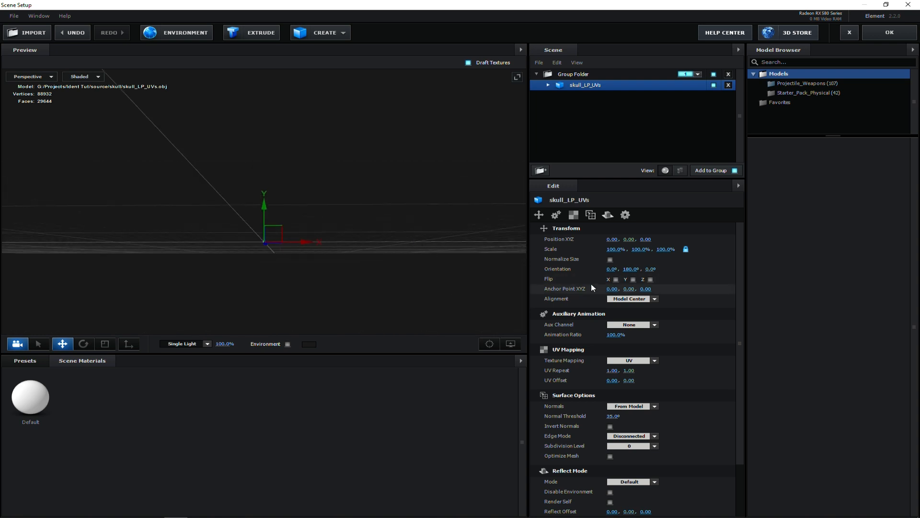
left_click(609, 259)
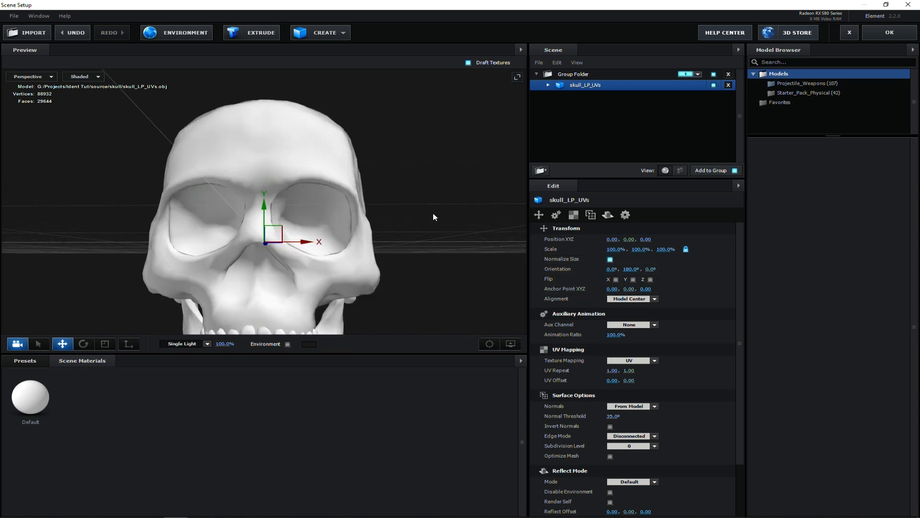
scroll(433, 213, "down", 3)
Step: Load the DefaultMaterial base color texture from the project's textures folder into the Diffuse channel of the skull's Default material
left_click(548, 84)
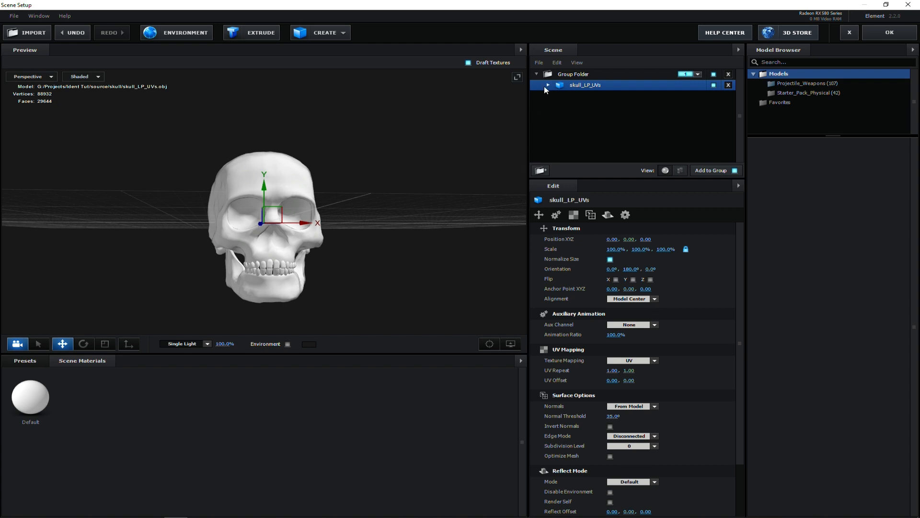
left_click(575, 95)
left_click(610, 267)
left_click(646, 218)
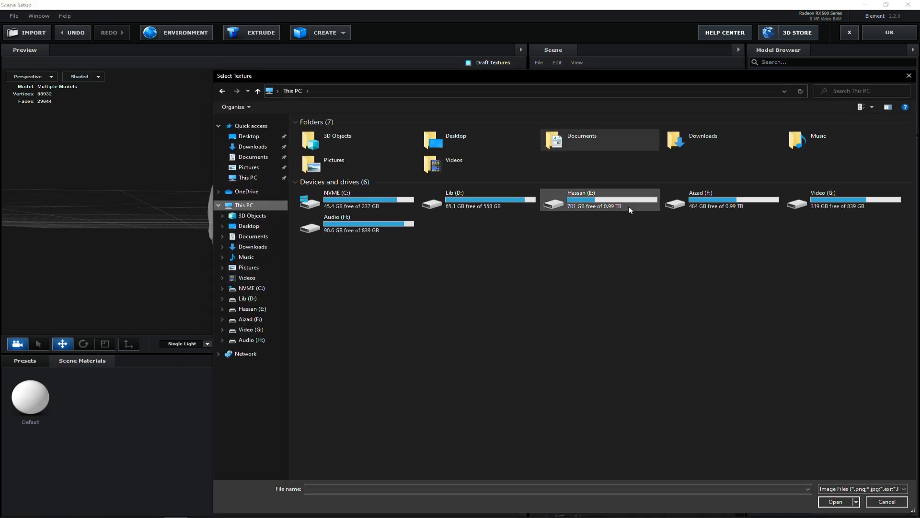
double_click(629, 206)
left_click(251, 329)
double_click(330, 150)
double_click(331, 150)
double_click(335, 152)
double_click(334, 152)
left_click(746, 358)
Step: Load the DefaultMaterial normal map into the Normal Bump channel of the skull's Default material
left_click(610, 305)
left_click(639, 256)
double_click(424, 144)
left_click(746, 398)
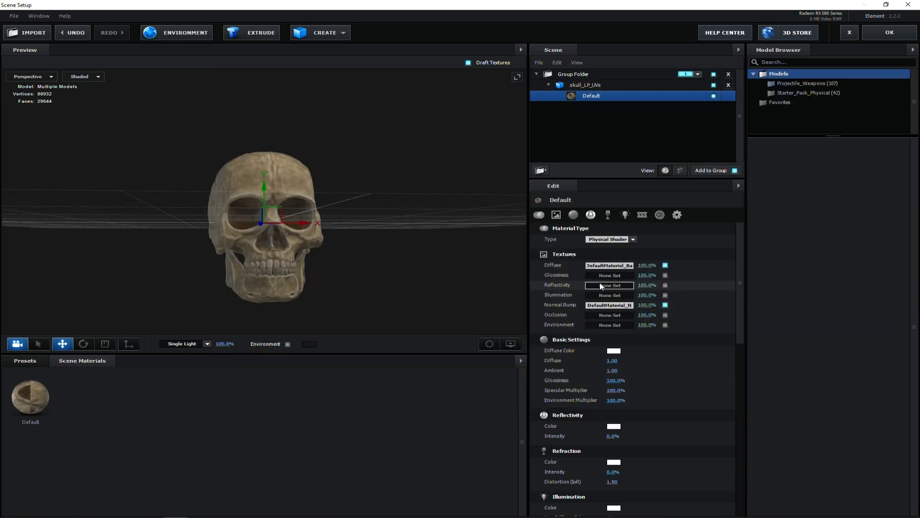
Step: Load the DefaultMaterial mixed AO texture into the Occlusion channel of the skull's Default material
left_click(602, 285)
left_click(641, 235)
left_click(606, 314)
left_click(640, 262)
double_click(372, 155)
left_click(746, 408)
Step: Load the DefaultMaterial roughness texture into the Glossiness channel of the skull's Default material
left_click(605, 275)
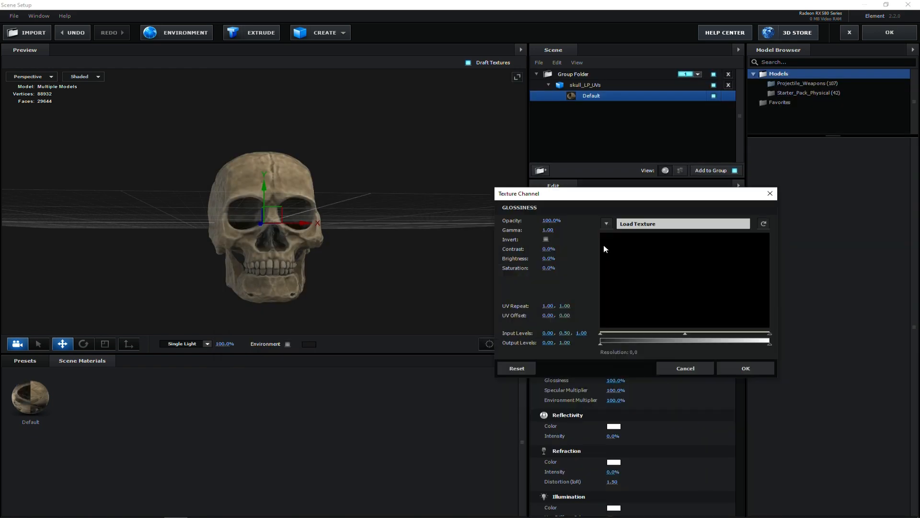
left_click(641, 222)
double_click(474, 149)
left_click(745, 367)
Step: Load the Thickness_Map_from_Mesh_DefaultMaterial texture into the Default material's Reflectivity channel and accept the Element scene setup
left_click(597, 282)
left_click(641, 235)
double_click(523, 146)
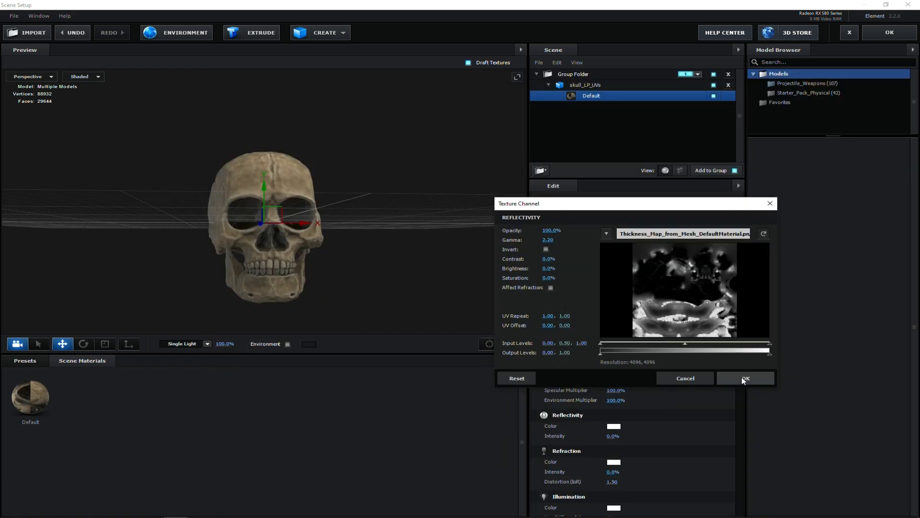
left_click(746, 376)
left_click_drag(418, 259, 386, 300)
left_click(882, 31)
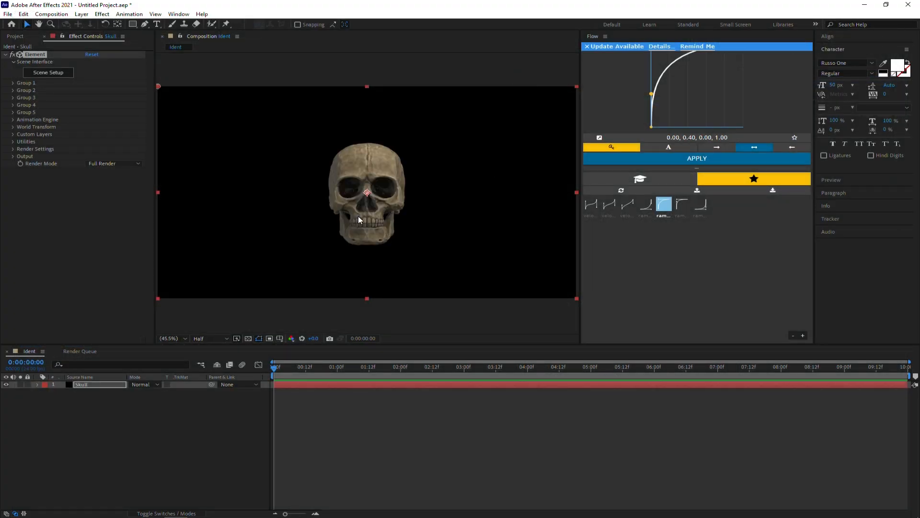
Step: Enable ambient occlusion in the Element render settings and set its AO mode to Ray-Traced
left_click(11, 149)
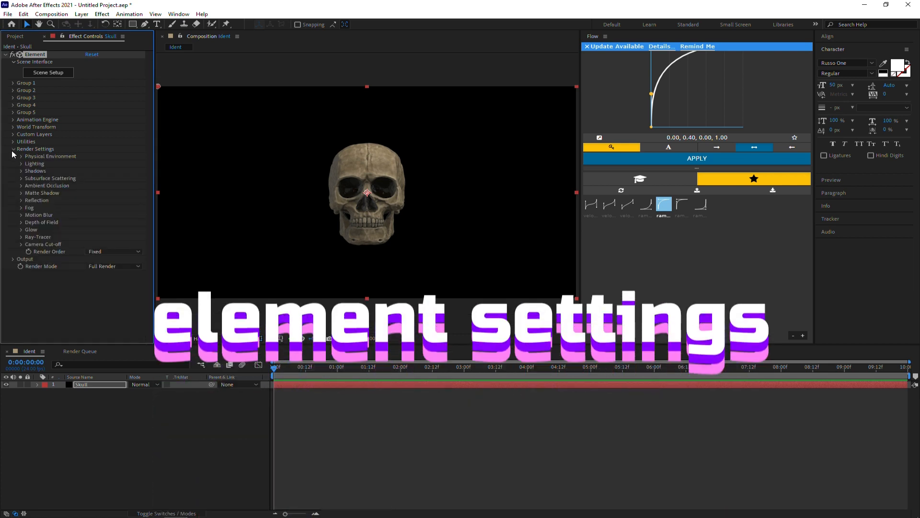
left_click(21, 185)
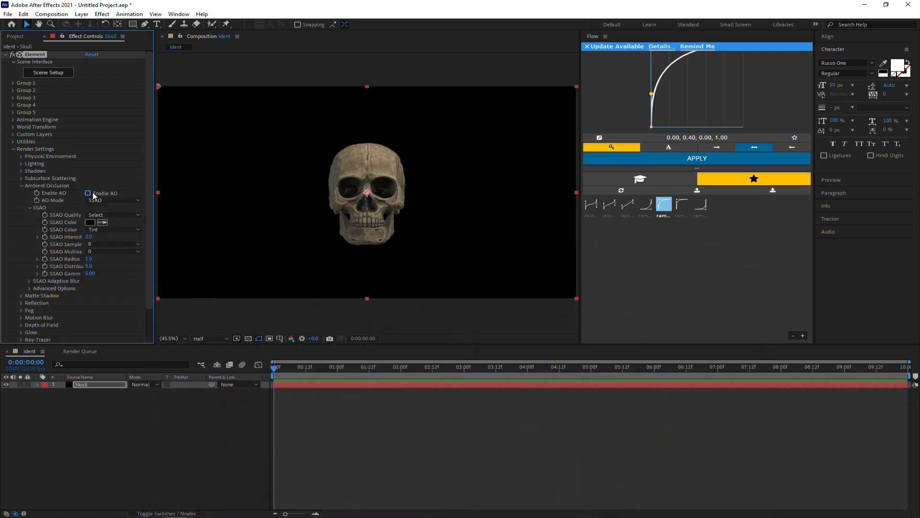
left_click(95, 201)
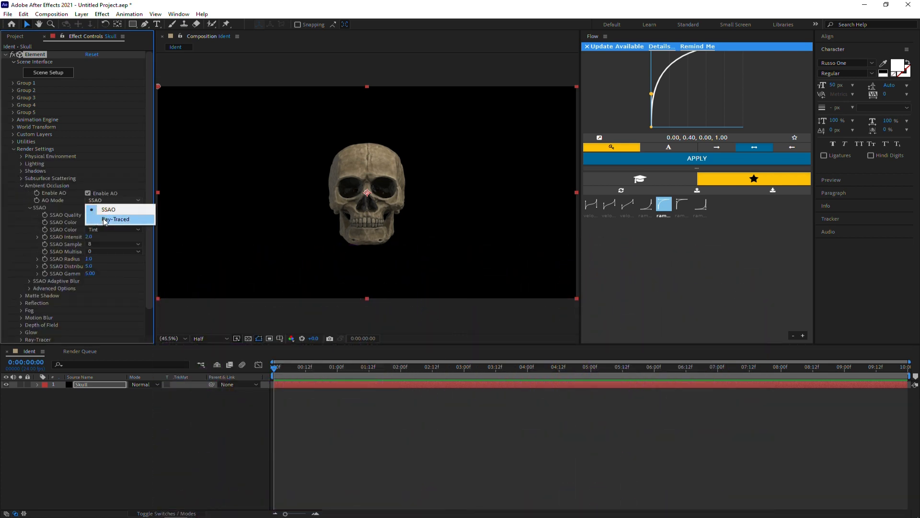
left_click(102, 220)
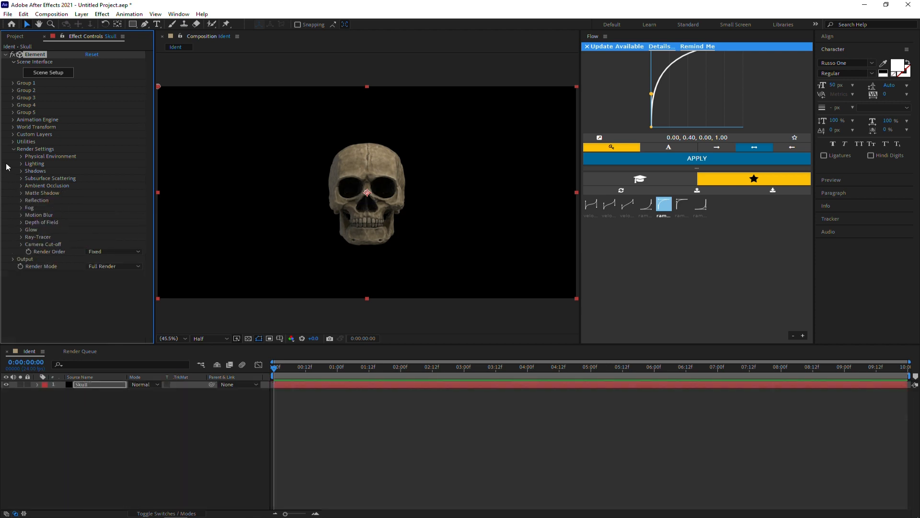
left_click(13, 149)
Step: Set the Element output's multisampling to 32 and supersampling to 8
left_click(12, 158)
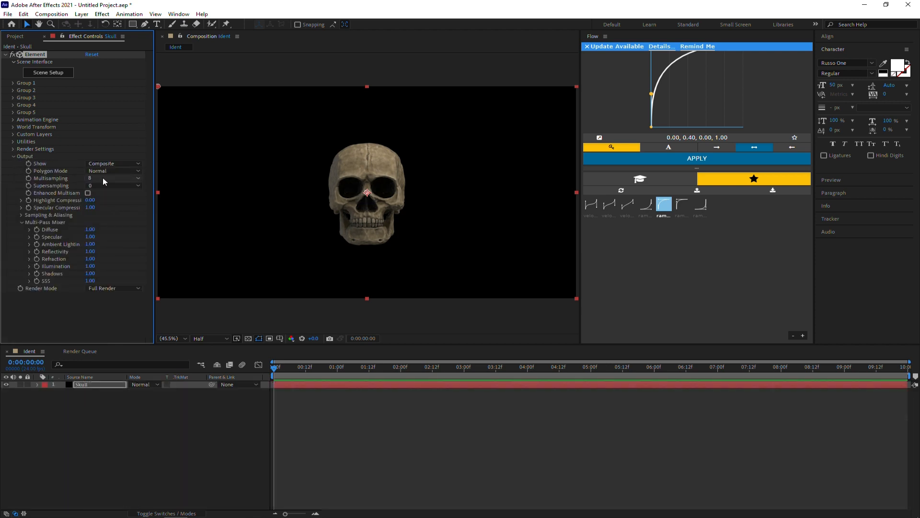
left_click(113, 178)
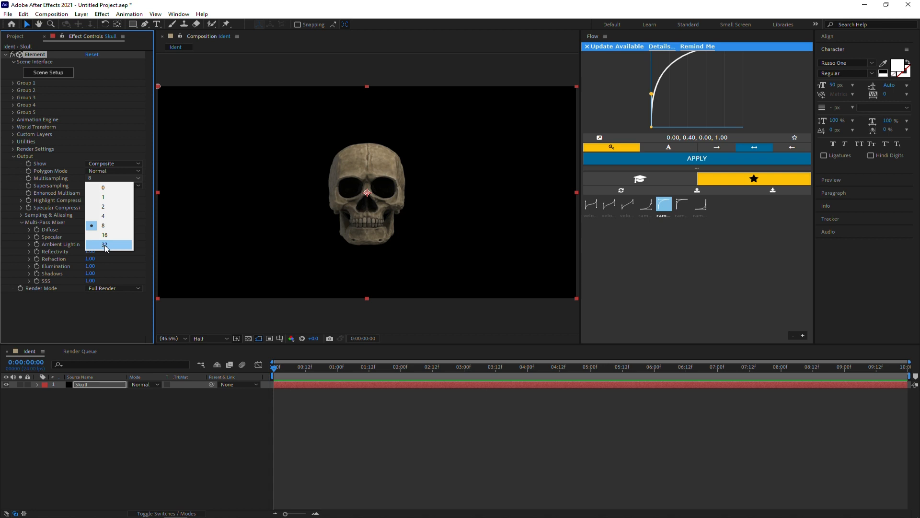
left_click(104, 245)
left_click(110, 185)
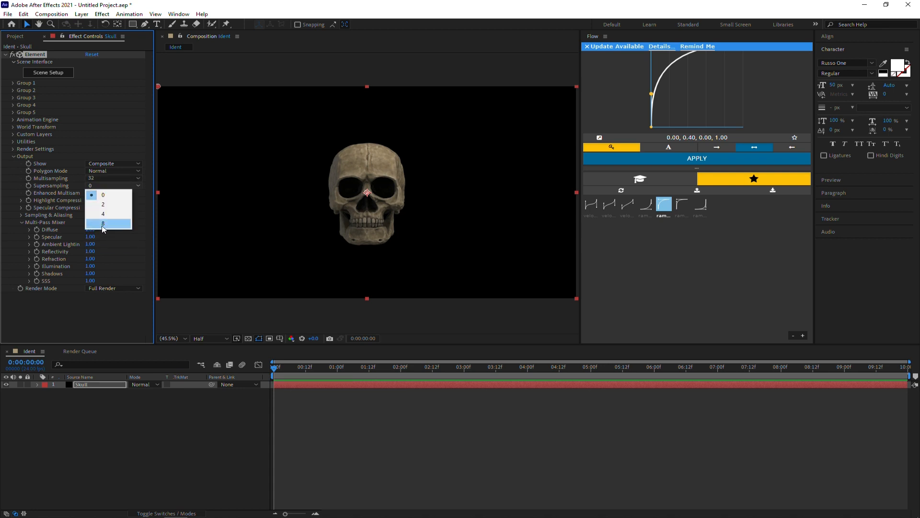
left_click(103, 224)
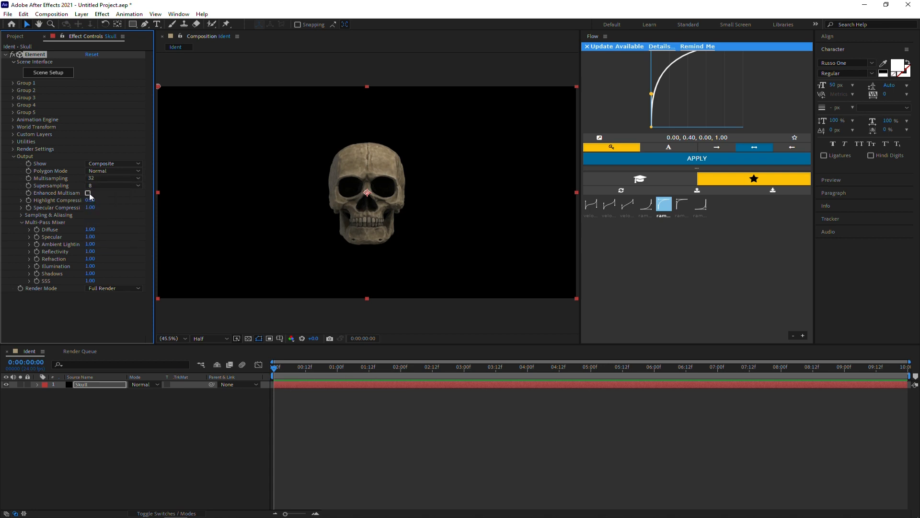
left_click(13, 156)
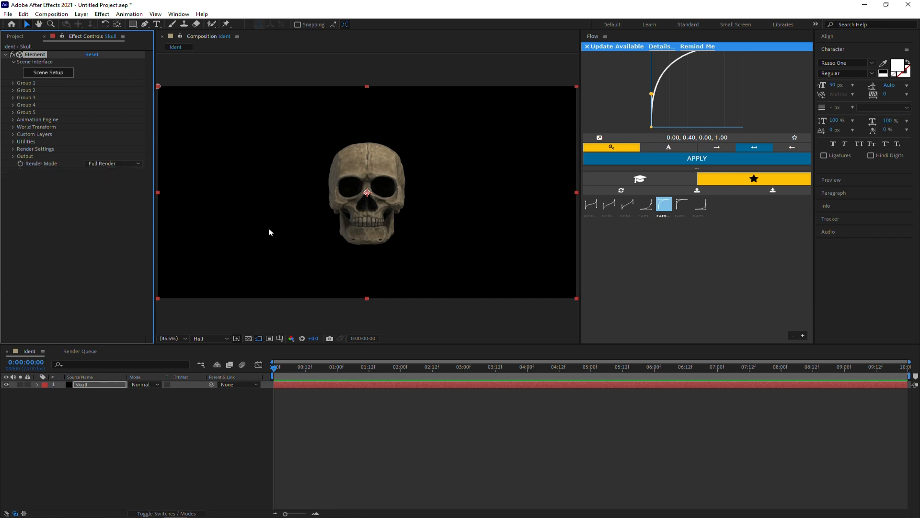
Step: Set the Ident composition's preview resolution to Full
scroll(337, 208, "up", 5)
scroll(336, 208, "down", 2)
left_click(211, 339)
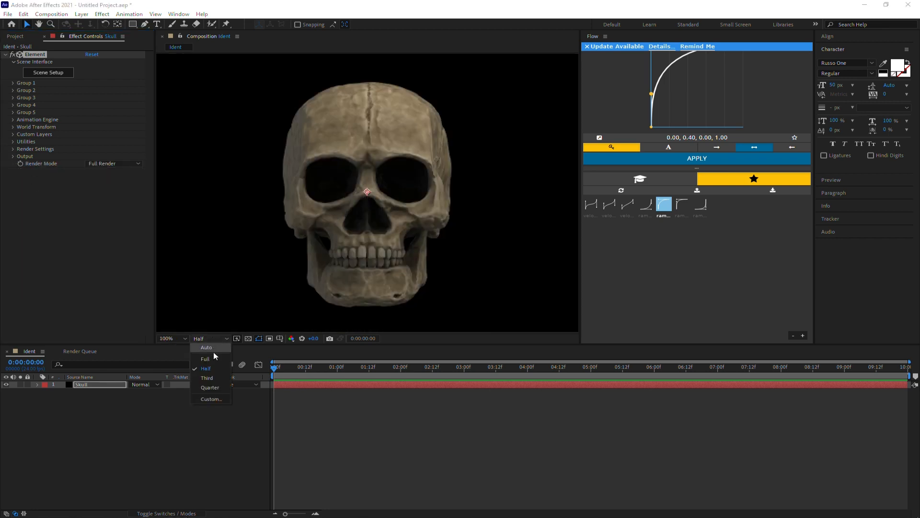
left_click(205, 359)
key("shift+slash")
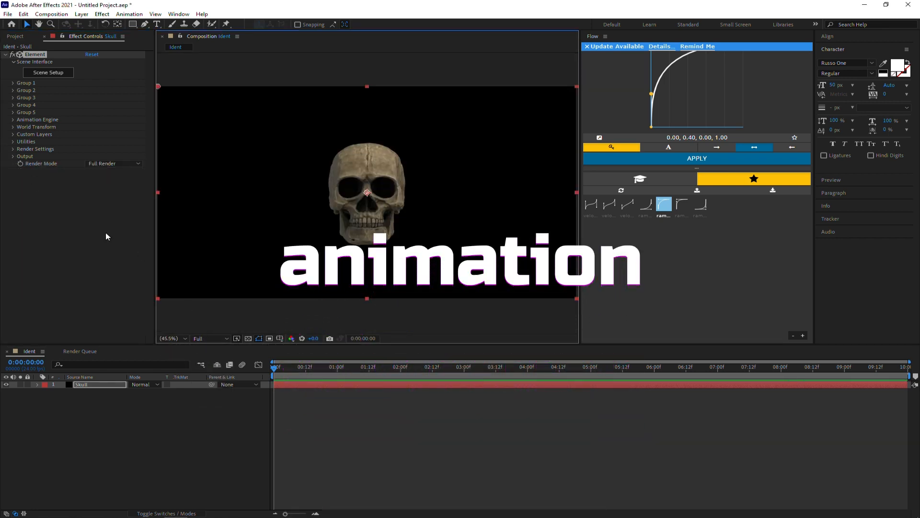
Step: At 0:00:03:00, add keyframes for Group 1's Position XY, Position Z and Y Rotation in the Element effect
left_click(13, 83)
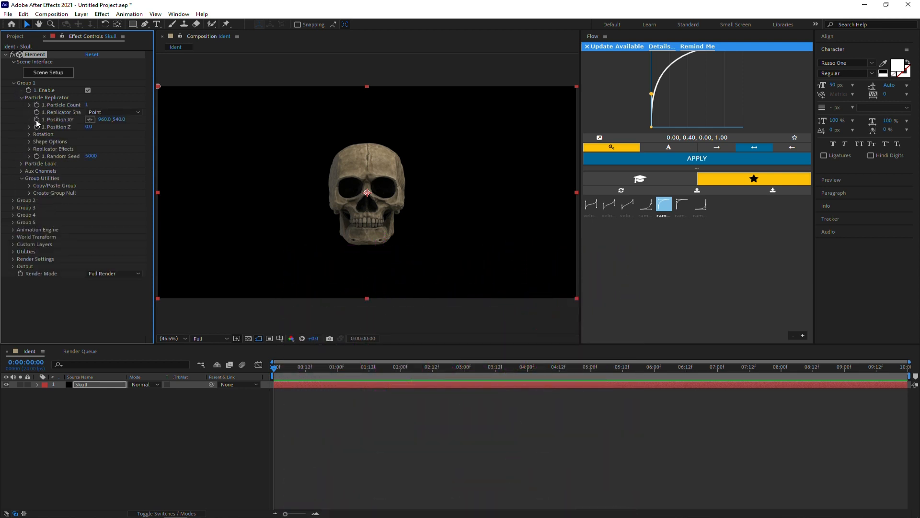
left_click(459, 369)
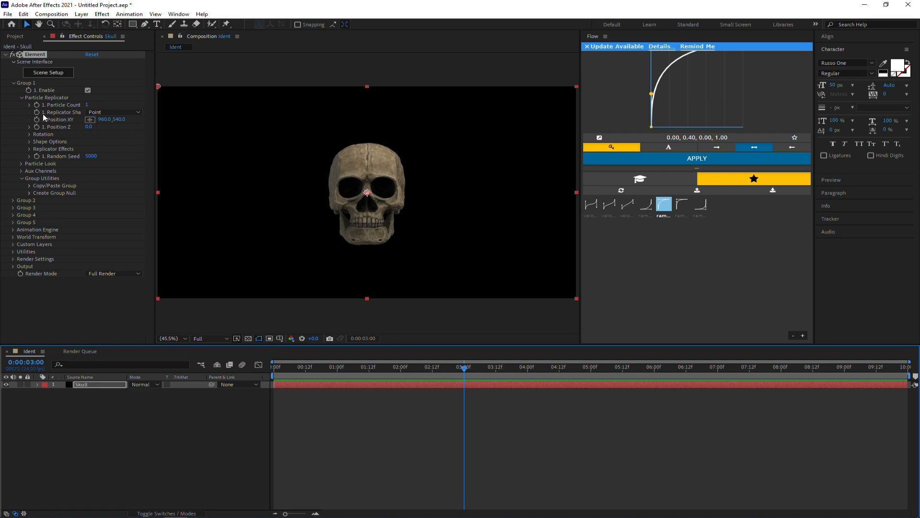
left_click(29, 135)
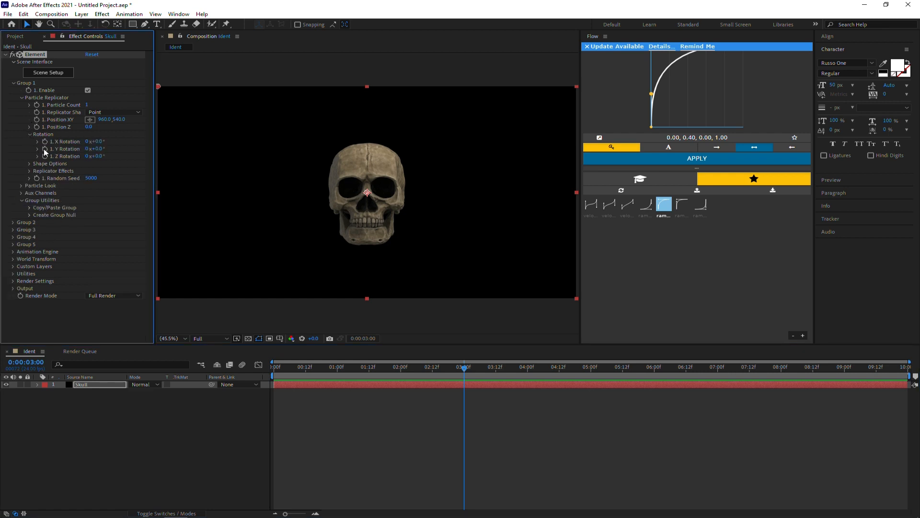
mouse_move(465, 368)
left_mouse_down()
mouse_move(400, 369)
mouse_move(468, 379)
left_mouse_up()
Step: At 0:00:00:00, set Group 1's Position Z to 7970, Position X to 5152 and Y Rotation to 2 full revolutions
left_click_drag(334, 367, 259, 368)
left_click_drag(88, 127, 79, 109)
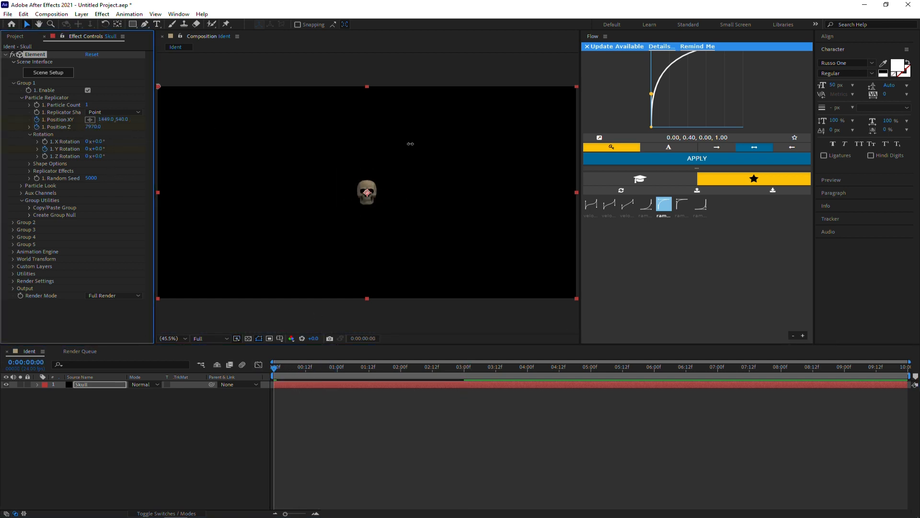
left_click_drag(410, 144, 87, 149)
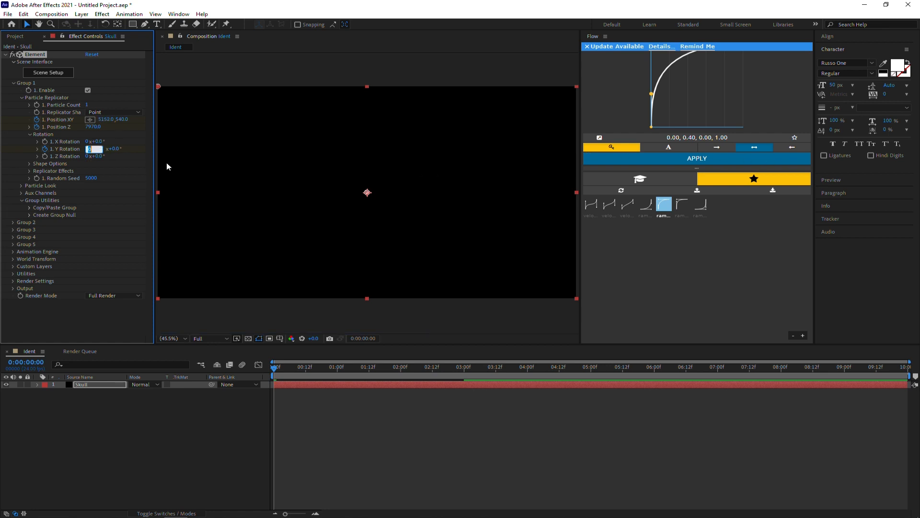
key("Return")
Step: Easy-ease the skull's Position XY, Position Z and Y Rotation keyframes and lengthen the ease into the 0:00:03:00 keyframes in the speed graphs
key("u")
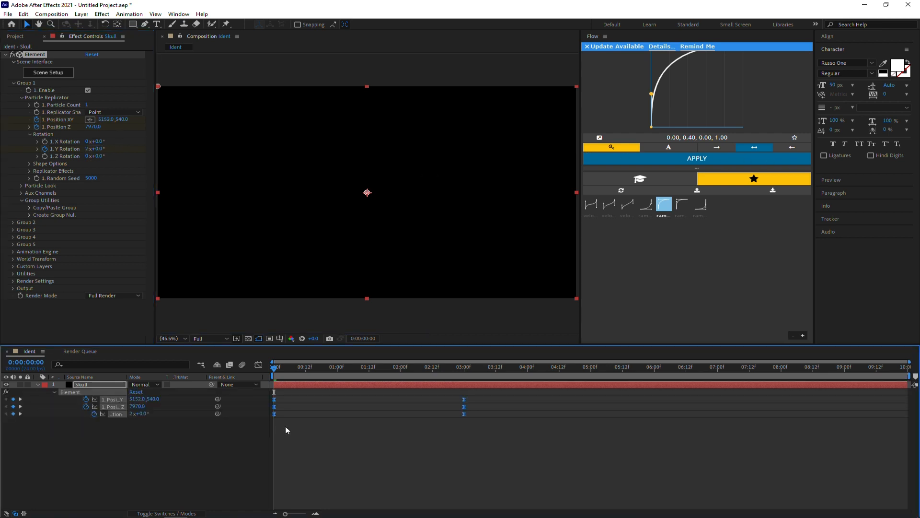
left_click(286, 427)
left_click(274, 399)
key("shift+F3")
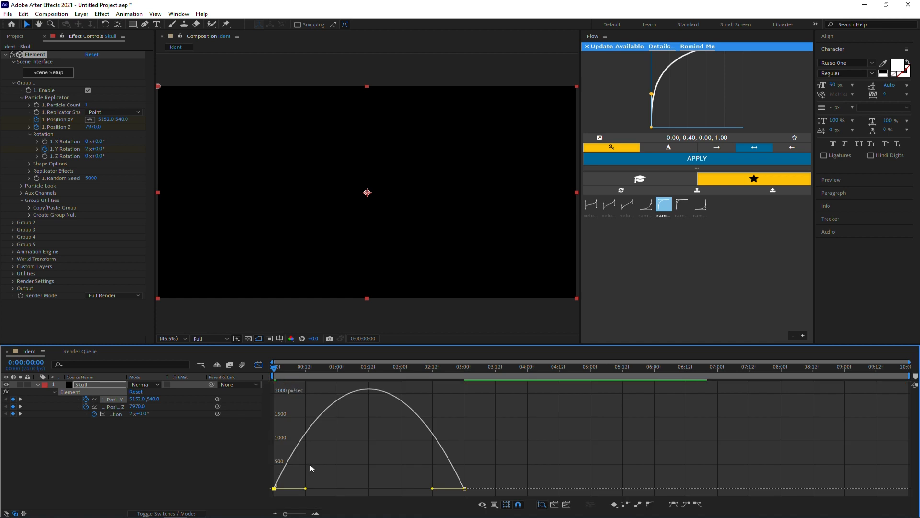
left_click(113, 407)
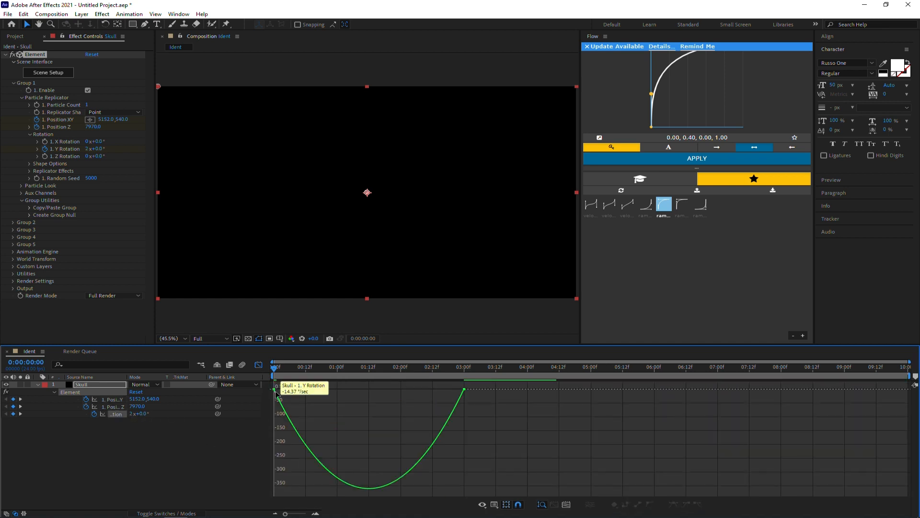
left_click_drag(433, 391, 336, 389)
key("shift+F3")
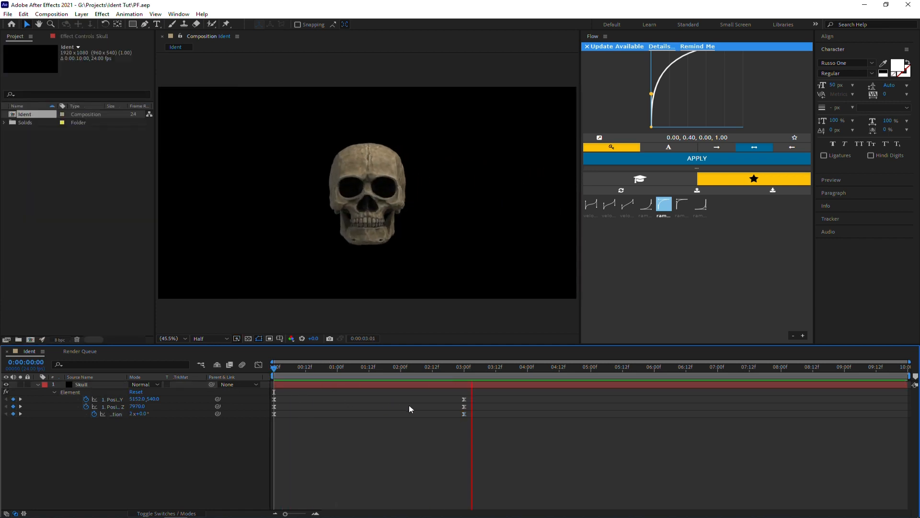
Step: Duplicate the Skull layer and trim the copy to start at 0:00:03:00
key("k")
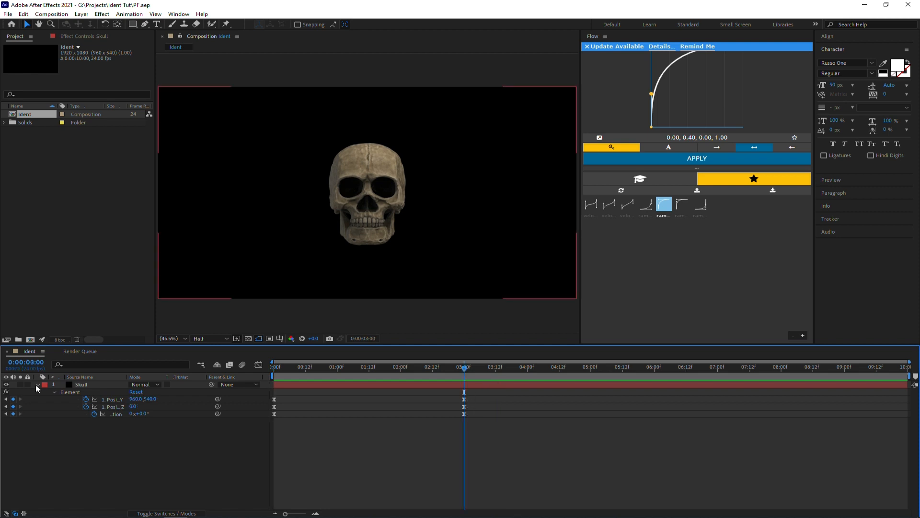
left_click(37, 384)
left_click(84, 384)
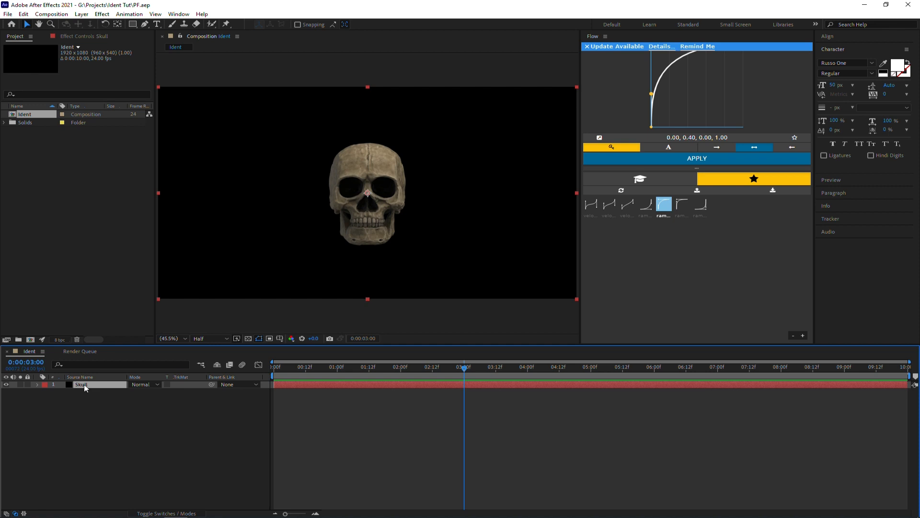
key("ctrl+d")
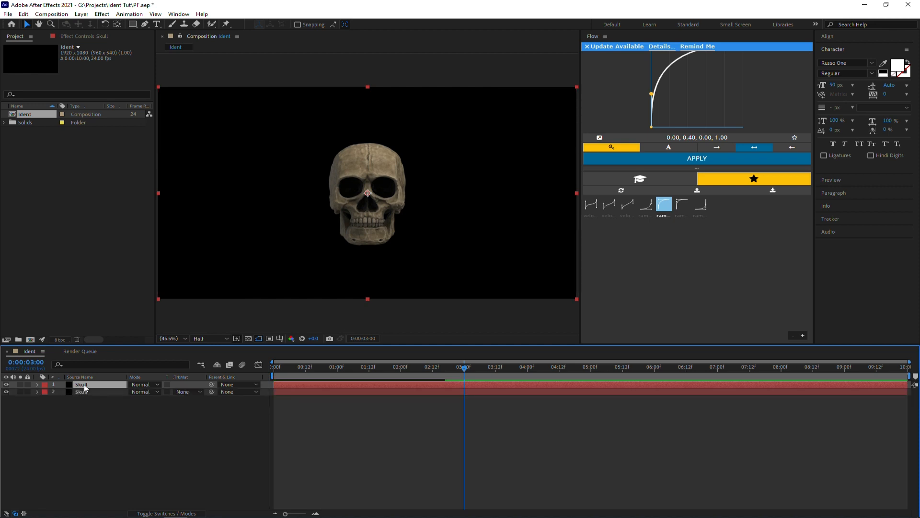
key("u")
key("alt+[")
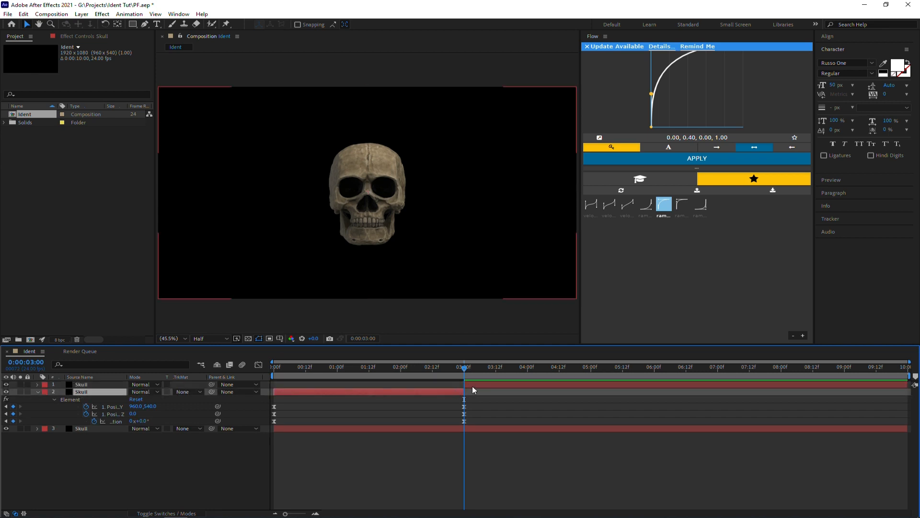
Step: Delete the duplicate Skull layer's keyframes at 0:00:00:00
left_click_drag(291, 393, 263, 420)
key("Delete")
key("space")
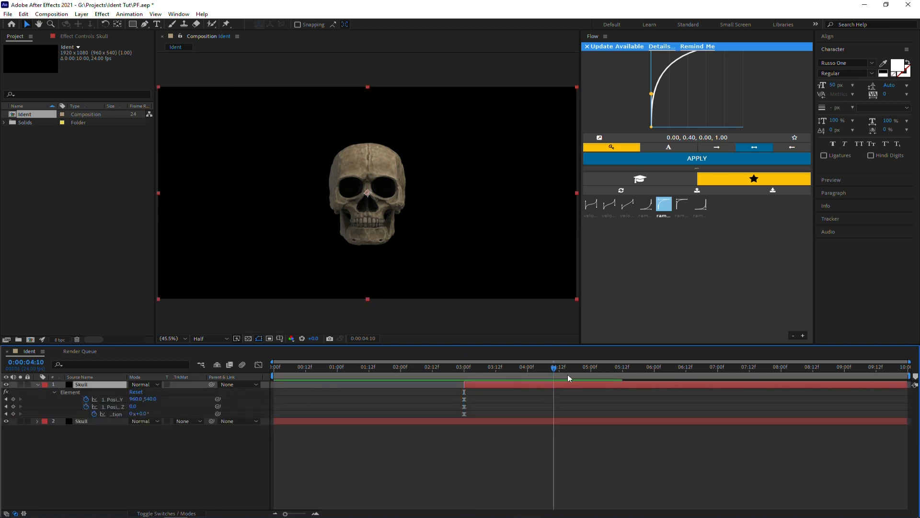
Step: Move the duplicate below the original; at 0:00:05:00 set its Position XY to 1294, 497, Position Z to 2530 and Y Rotation to -48°
left_click_drag(596, 375, 591, 376)
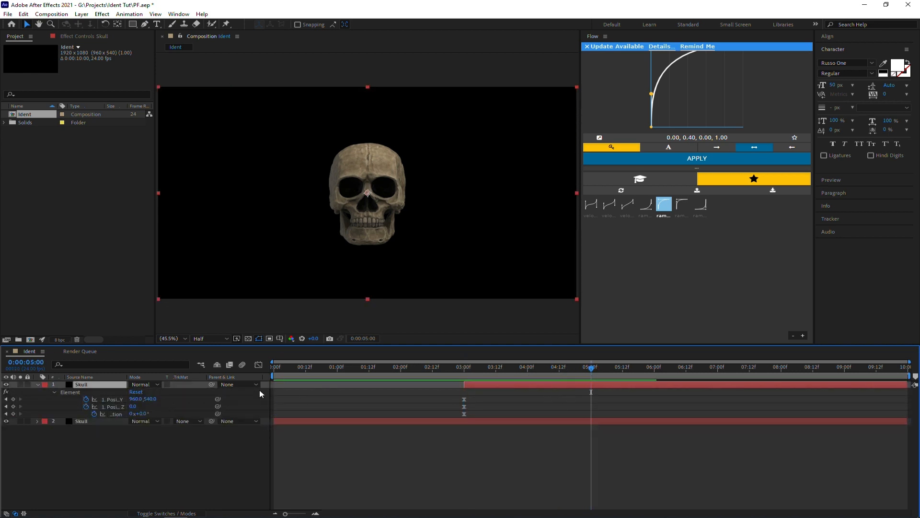
left_click_drag(162, 405, 203, 403)
left_click_drag(93, 384, 93, 436)
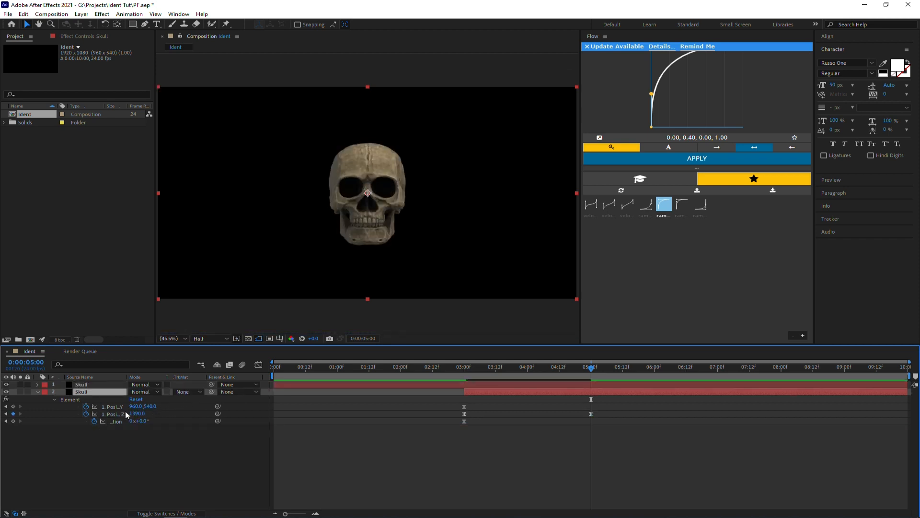
left_click_drag(133, 406, 297, 415)
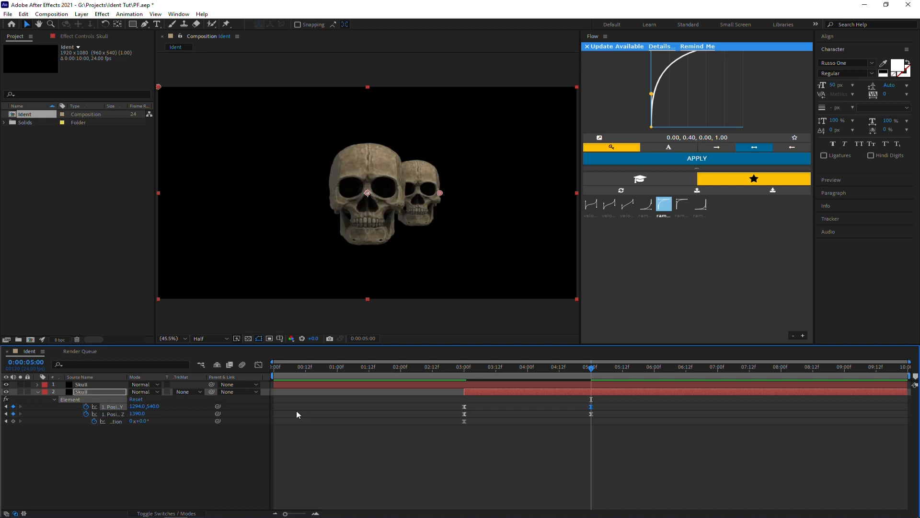
mouse_move(142, 421)
left_mouse_down()
mouse_move(114, 421)
mouse_move(195, 414)
mouse_move(132, 408)
left_mouse_up()
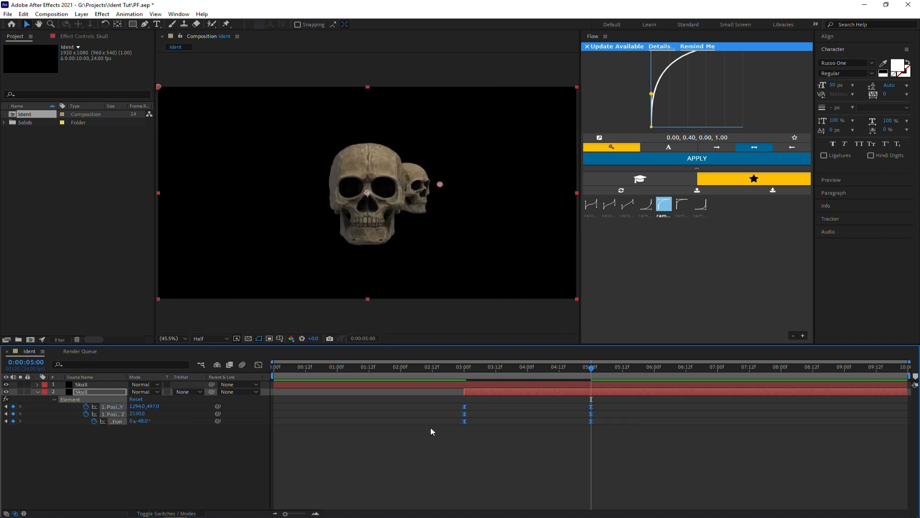
Step: Lengthen the ease into the second skull's 0:00:05:00 Position XY, Position Z and Y Rotation keyframes in the speed graphs
left_click(480, 430)
left_click(464, 407)
mouse_move(461, 368)
left_mouse_down()
mouse_move(435, 382)
mouse_move(463, 378)
left_mouse_up()
left_click(259, 364)
left_click(113, 413)
left_click(116, 421)
left_click(591, 389)
left_click_drag(549, 388, 484, 389)
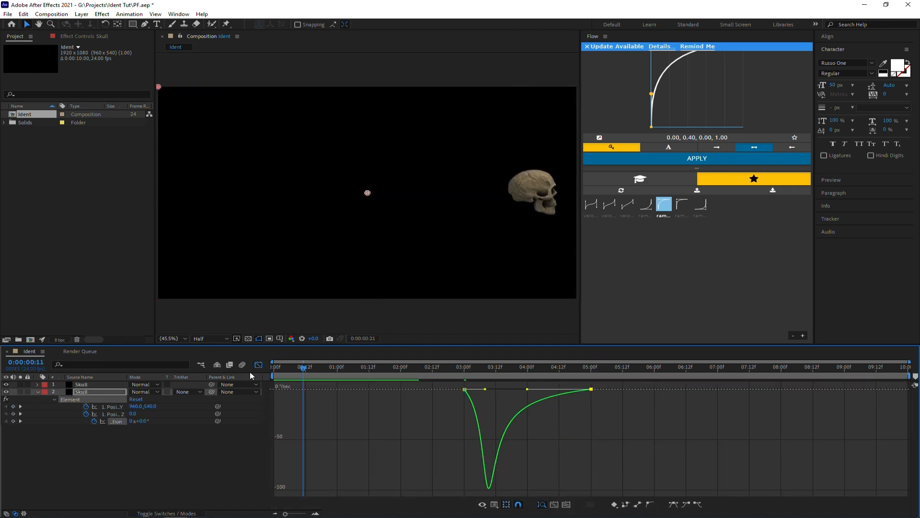
left_click(258, 364)
Step: Duplicate the second Skull layer, reveal the copy's keyframes and go to its keyframes at 0:00:05:00
left_click_drag(568, 368, 588, 387)
left_click(599, 392)
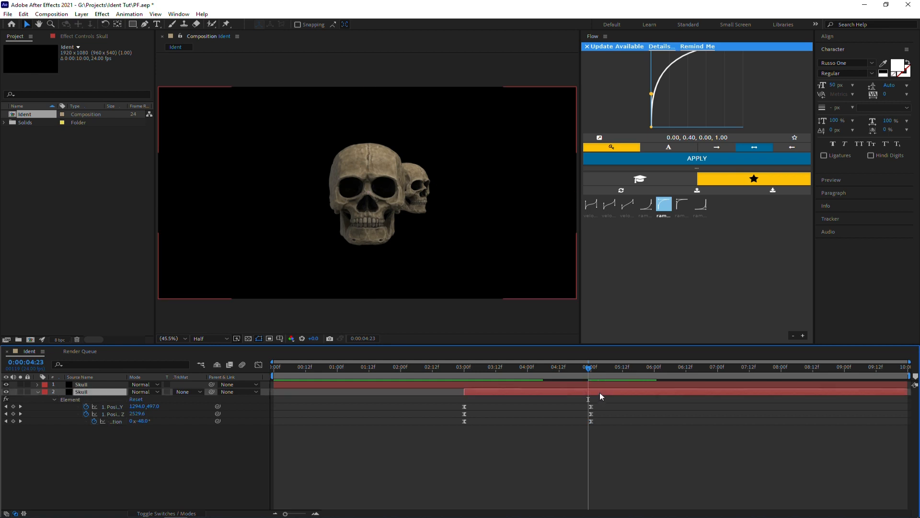
key("ctrl+d")
key("u")
key("k")
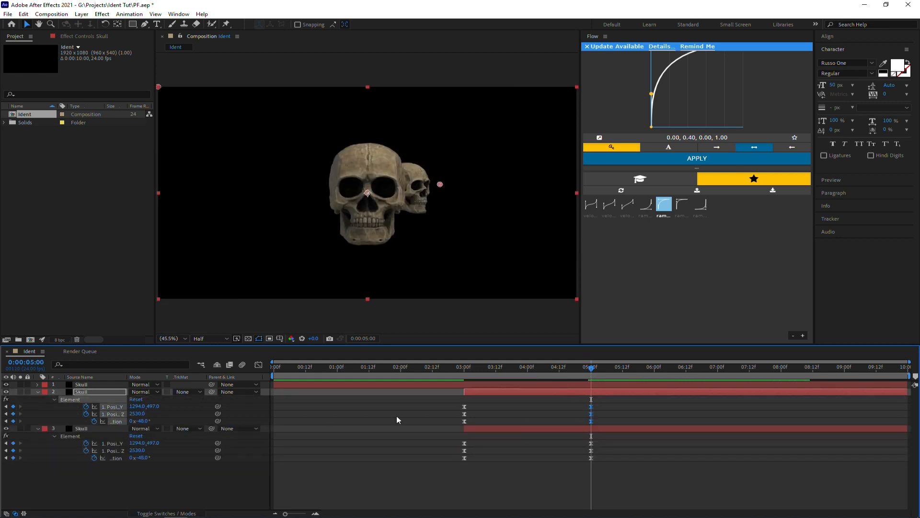
Step: Mirror the third skull at 0:00:05:00 by setting its Y Rotation to 48° and its Position X to 552
left_click(398, 419)
left_click(143, 421)
type("48")
key("Return")
mouse_move(135, 406)
left_mouse_down()
mouse_move(106, 407)
mouse_move(129, 406)
left_mouse_up()
key("period")
key("period")
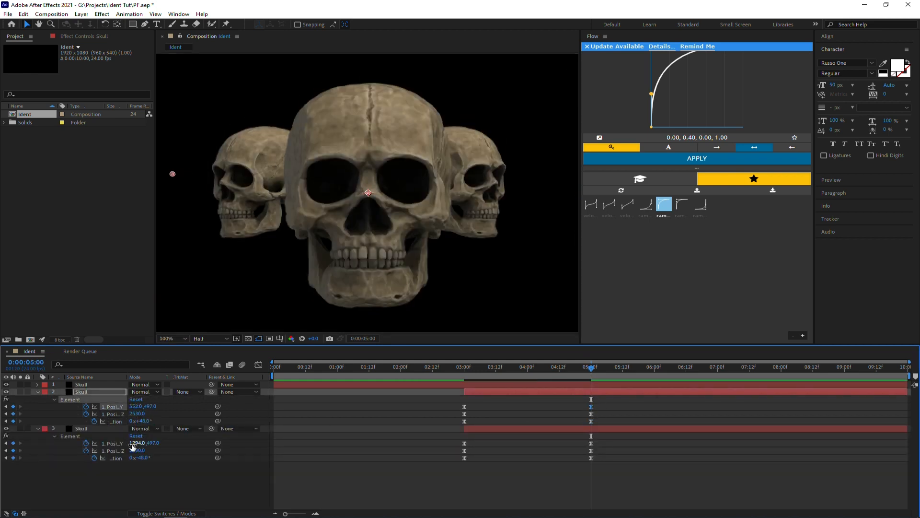
Step: Set the right skull's Position X to 1369 at 0:00:05:00 and collapse both side Skull layers
left_click_drag(134, 443, 161, 443)
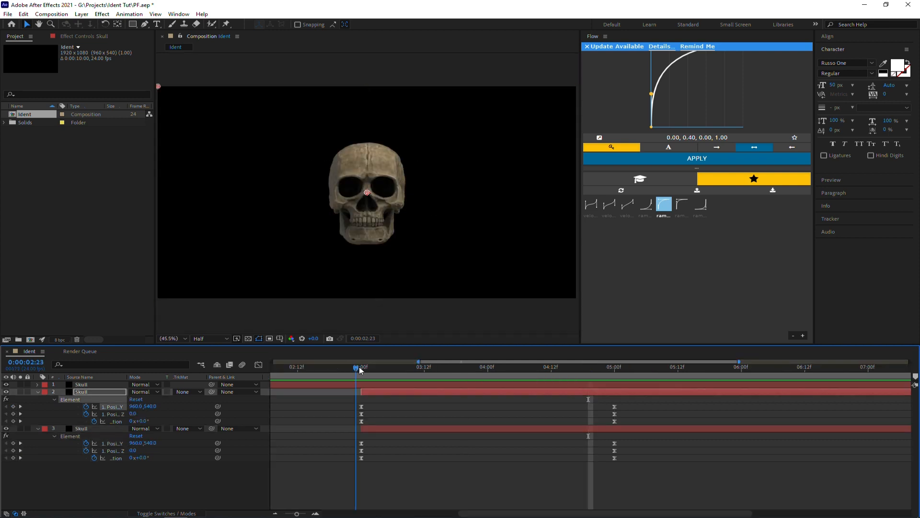
left_click(361, 367)
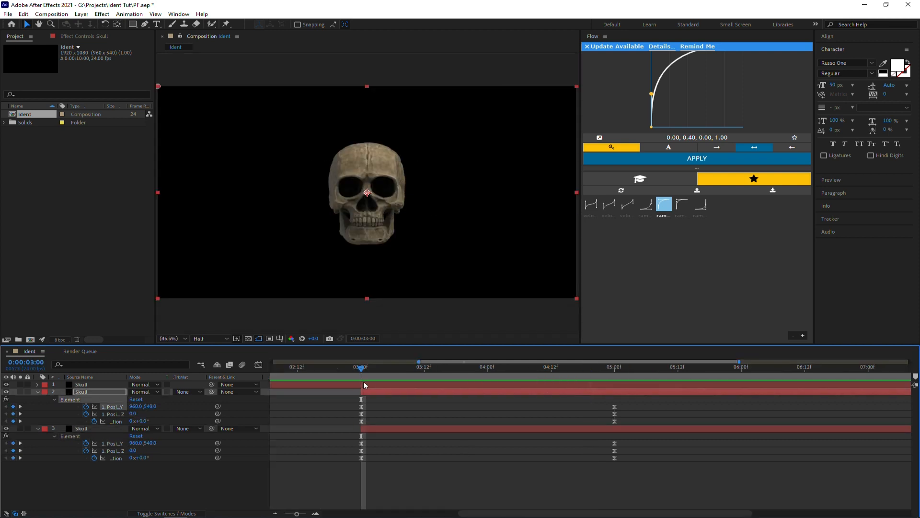
left_click(363, 383)
left_click(35, 391)
left_click(36, 400)
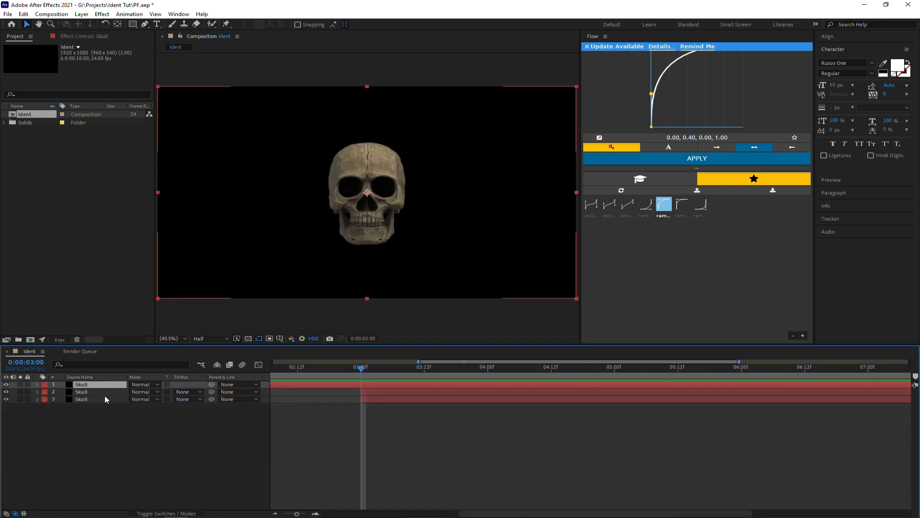
Step: Set the central skull's Position Z to -600 at 0:00:05:00 and ease that keyframe in the graph editor
key("u")
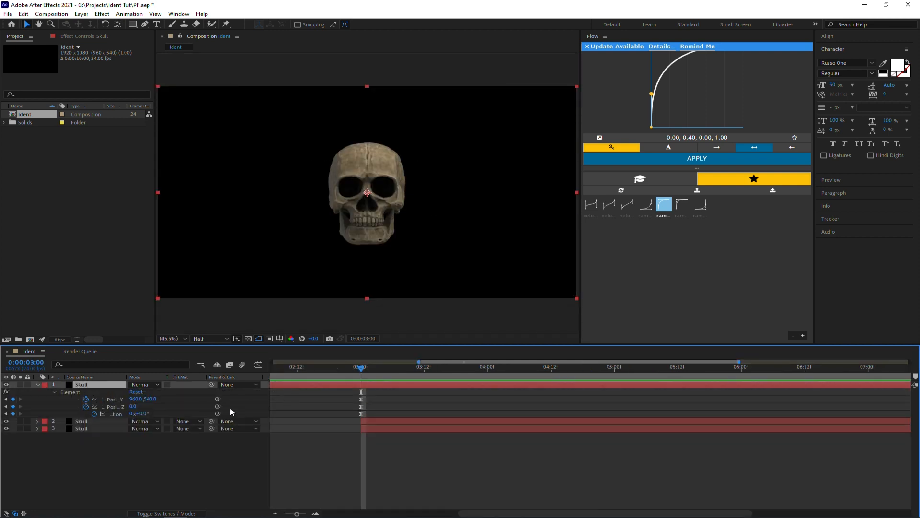
left_click_drag(396, 370, 614, 381)
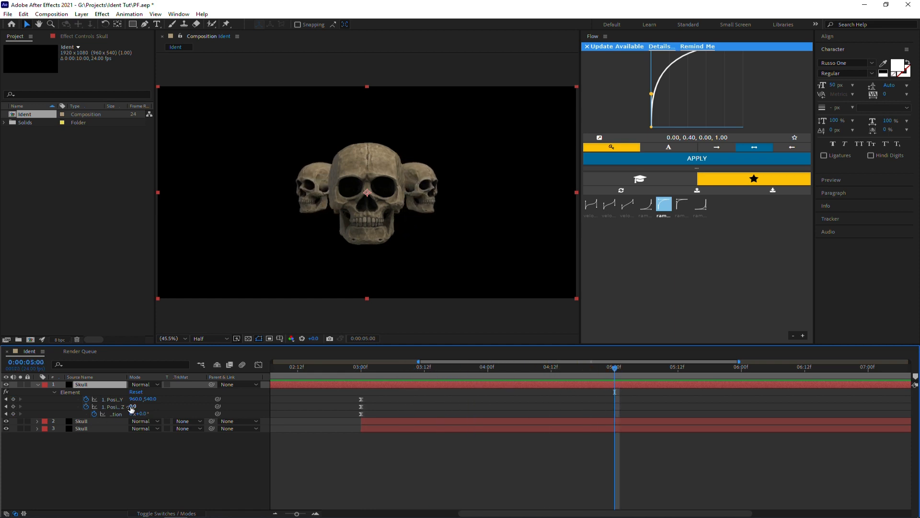
left_click_drag(132, 408, 105, 410)
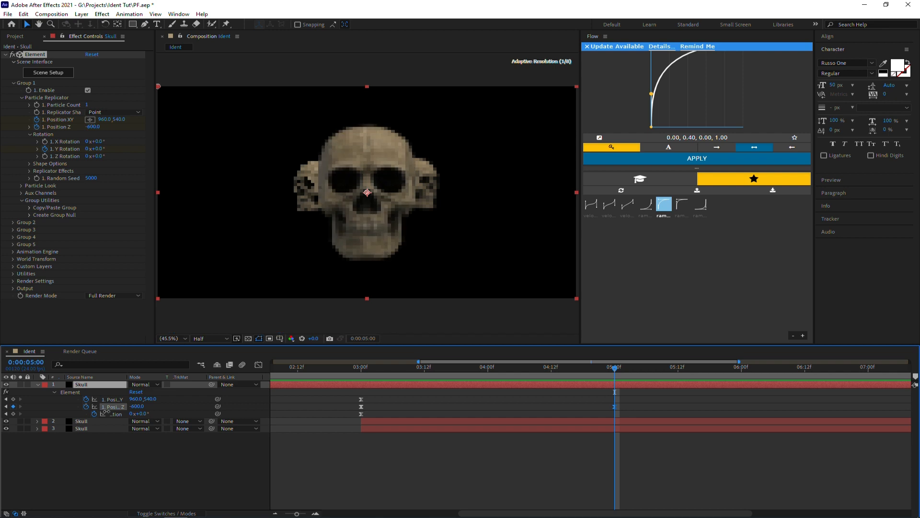
key("shift+F3")
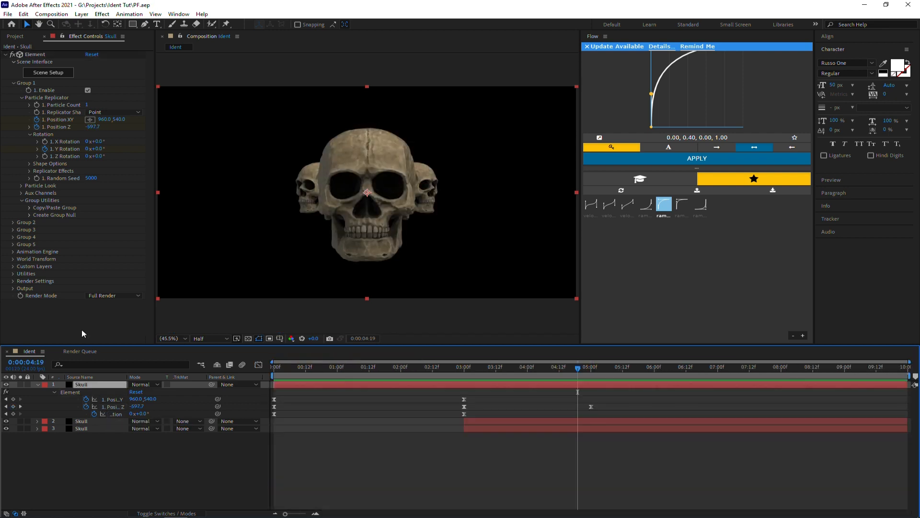
Step: Collapse the central skull's Element effect controls and go to its 0:00:05:00 keyframe
left_click(37, 385)
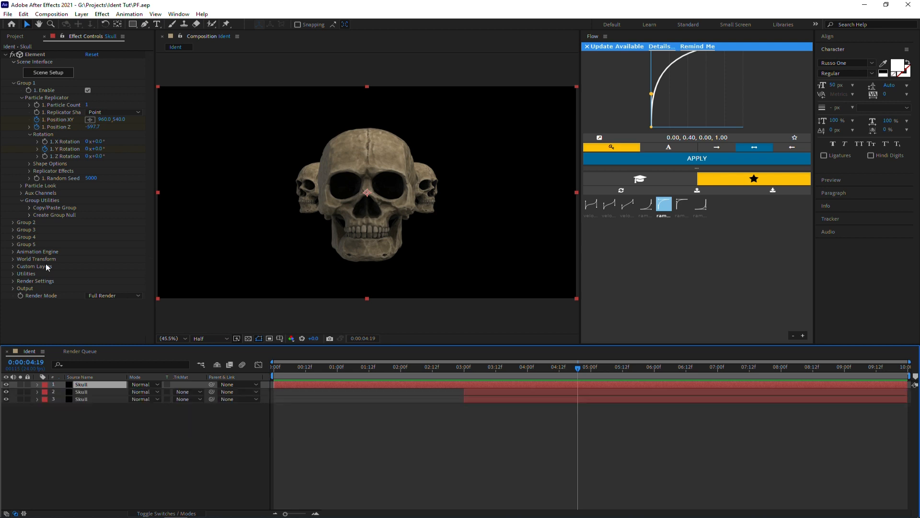
left_click(6, 55)
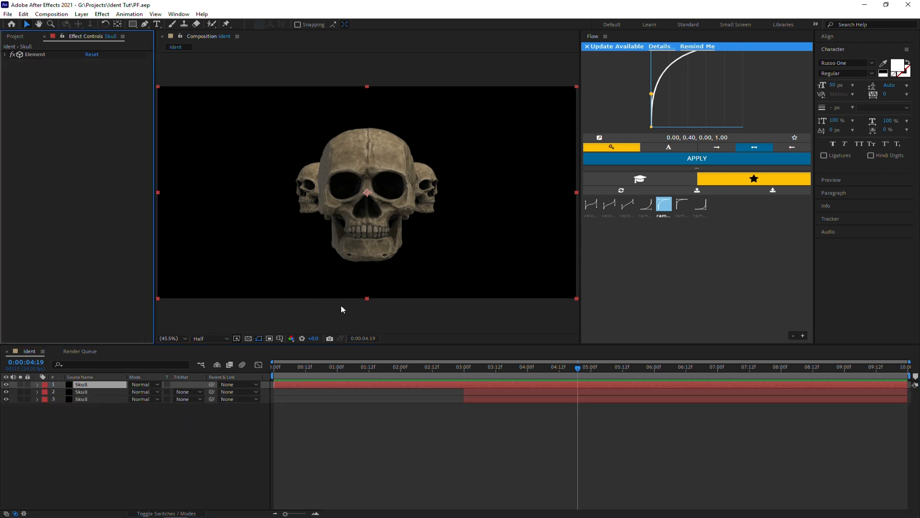
key("u")
key("k")
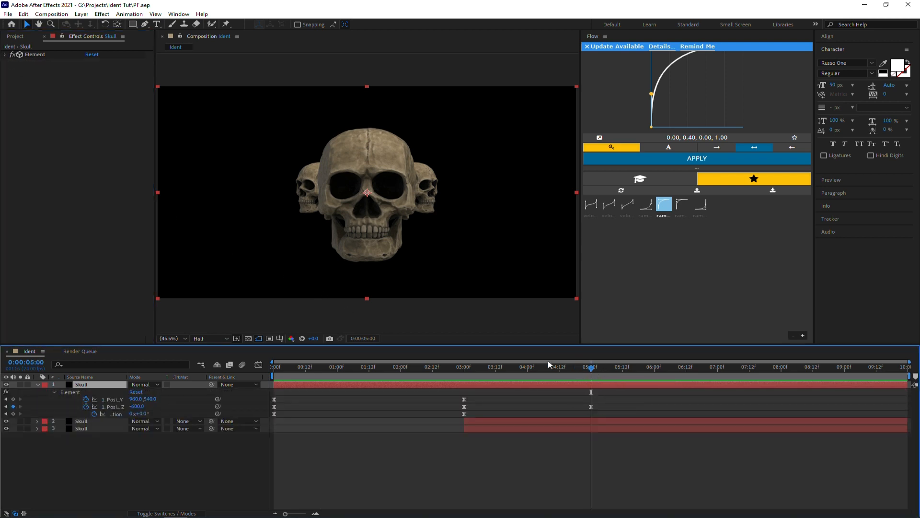
key("u")
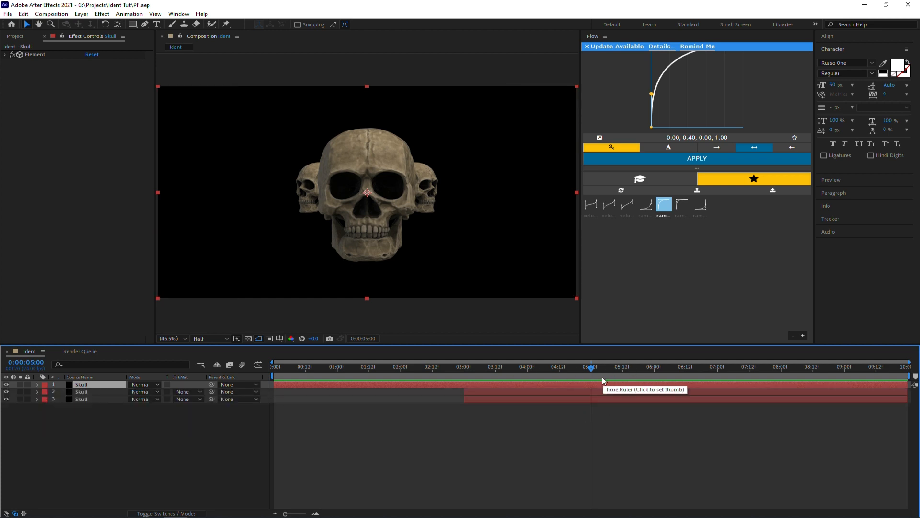
Step: At 0:00:07:00, set the central skull's Position Z to 2000 and raise it to Position XY 960, 211
key("u")
left_click_drag(601, 378, 718, 380)
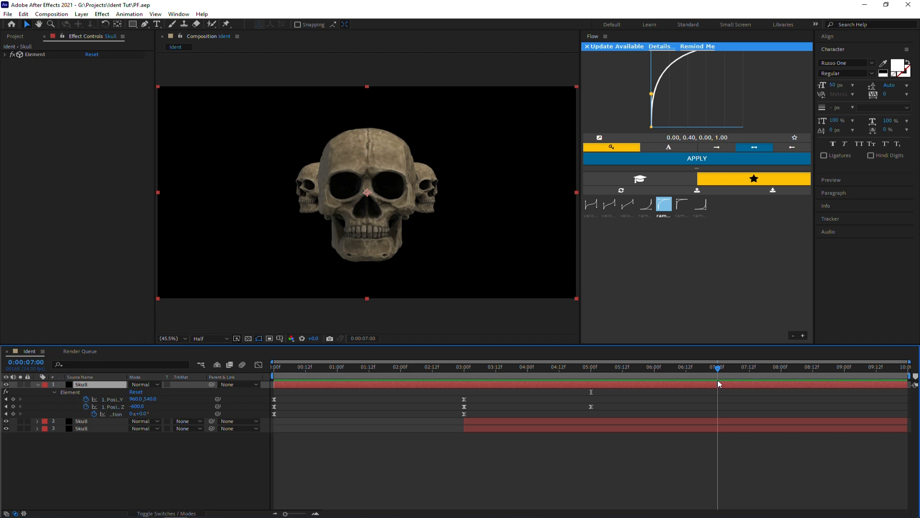
left_click_drag(138, 406, 235, 408)
left_click(138, 407)
type("2000")
key("Return")
left_click_drag(151, 399, 2, 397)
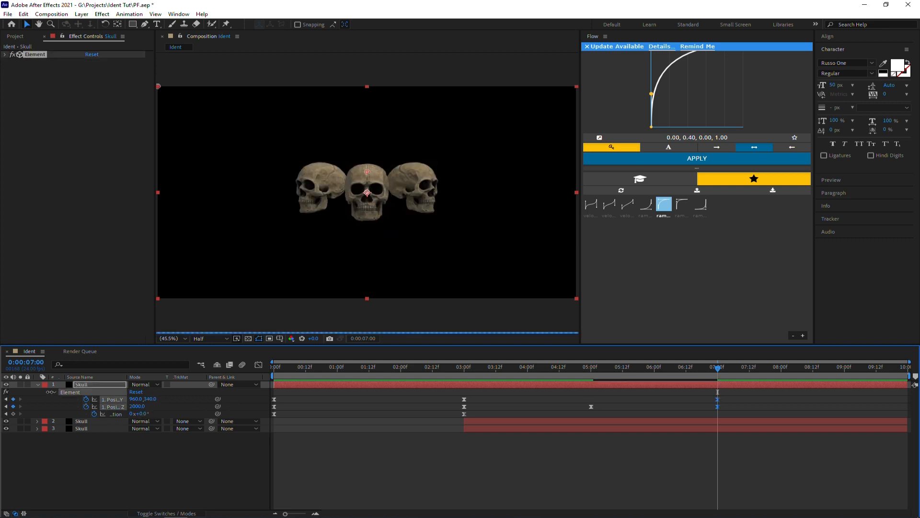
Step: Reveal both side skulls' keyframes and, at 0:00:07:00, set the left skull's Position Z to 6000 and Position Y to -129
left_click(93, 421)
left_click(90, 428, "shift")
key("u")
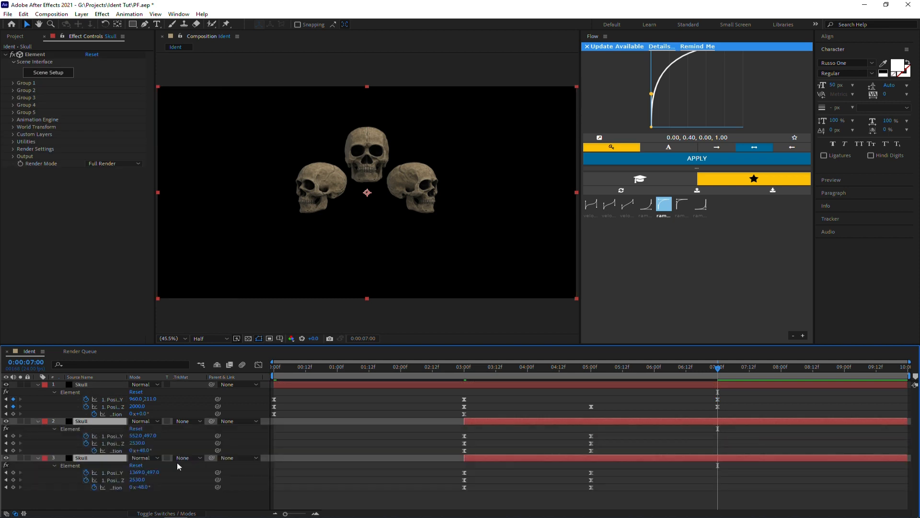
left_click(405, 490)
left_click(138, 443)
left_click_drag(137, 443, 2, 440)
type("6000")
key("Return")
Step: At 0:00:07:00, set the right skull's Position Z to 6000 and Position Y to -129
left_click(138, 479)
type("6000")
key("Return")
left_click(154, 472)
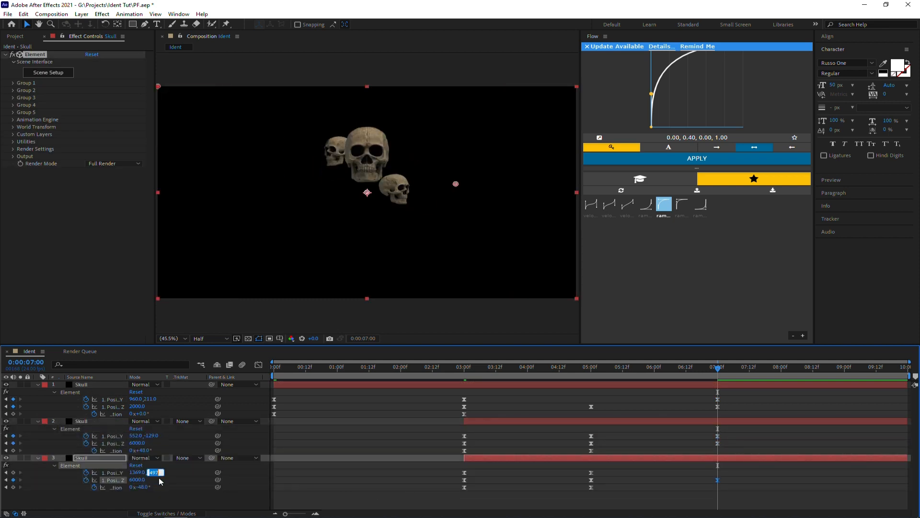
type("-129")
left_click(667, 434)
Step: Copy the central skull's Position XY keyframe from 0:00:03:00 to 0:00:05:00
left_click(464, 399)
left_click(590, 368)
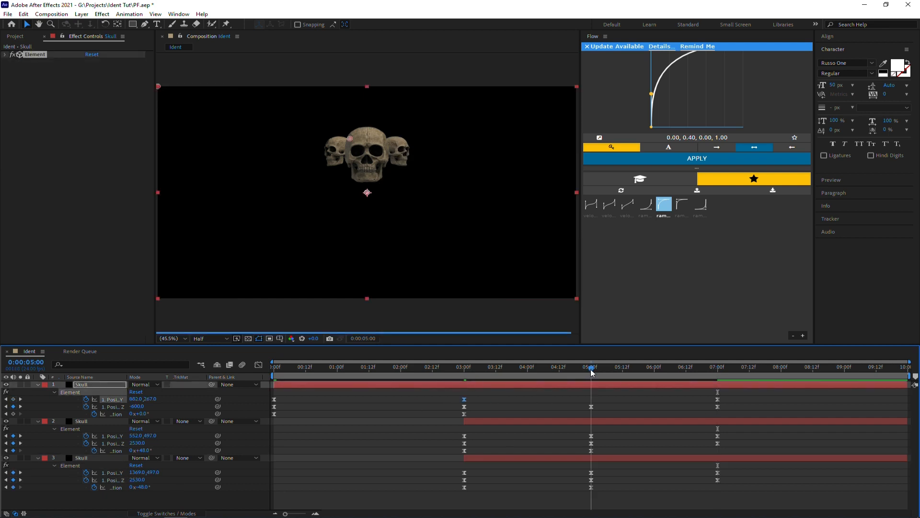
key("ctrl+v")
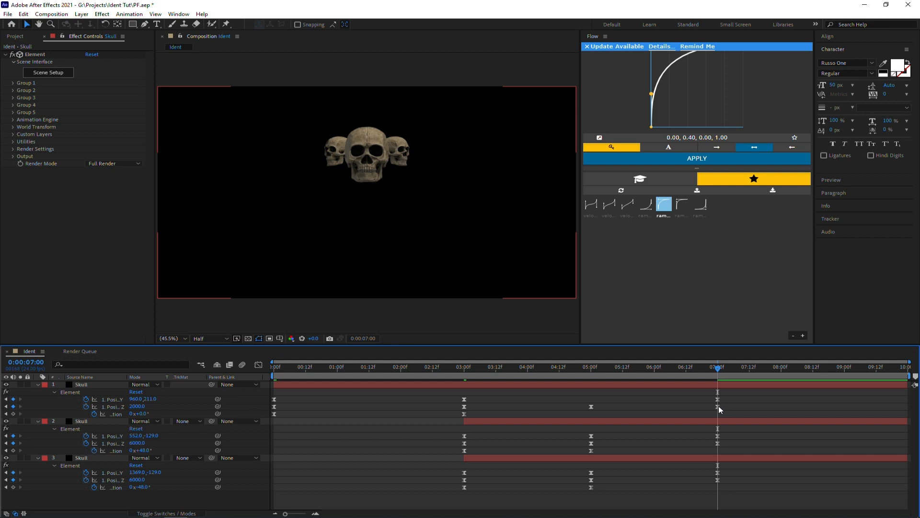
Step: Lengthen the eases on the skulls' Position XY, Position Z and Y Rotation keyframes in their speed graphs
left_click(717, 406)
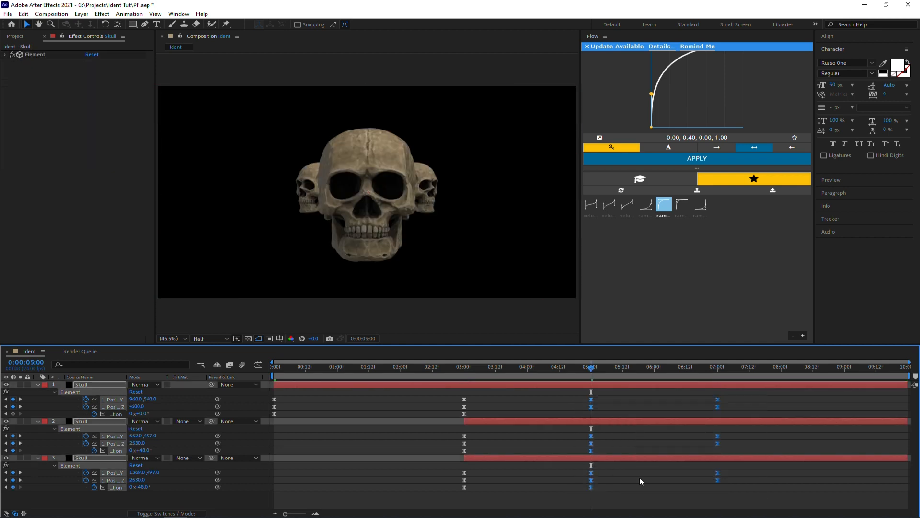
key("shift+F3")
left_click_drag(551, 469, 738, 497)
left_click_drag(549, 488, 508, 489)
left_click(112, 443)
left_click(116, 450)
left_click(113, 473)
left_click(112, 480)
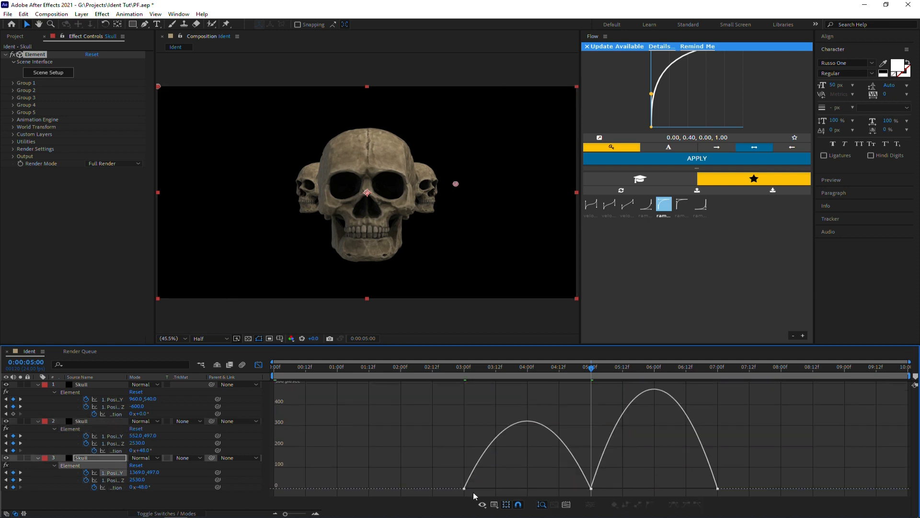
left_click(122, 486)
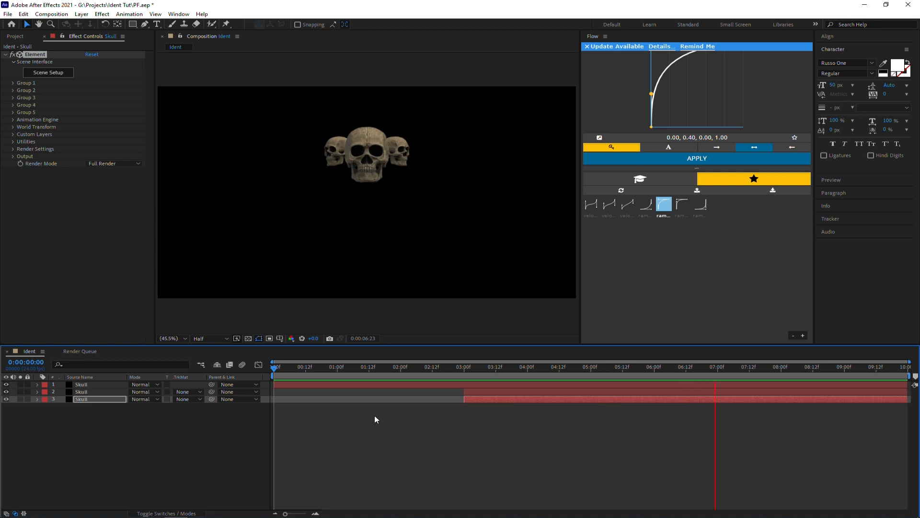
Step: Stop the preview, switch the left skull's ambient occlusion mode to SSAO and set its SSAO Intensity to 30
key("space")
left_click(605, 392)
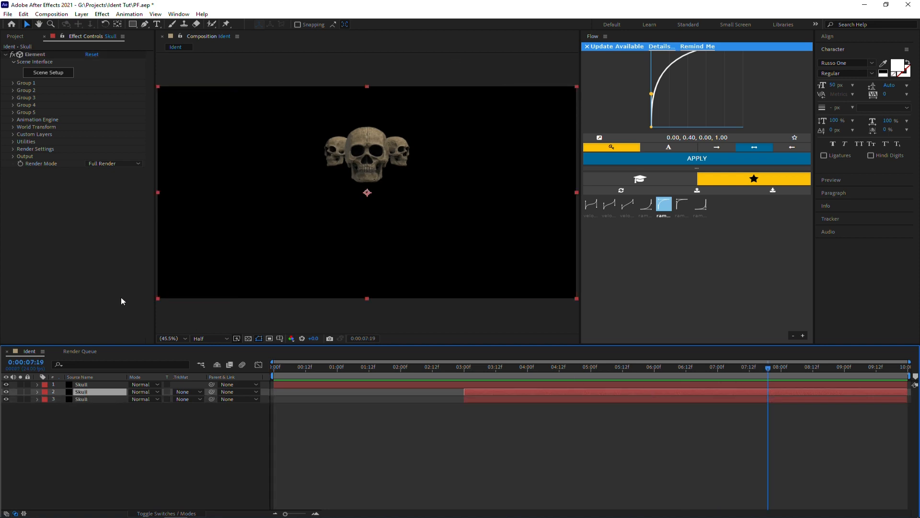
left_click(12, 149)
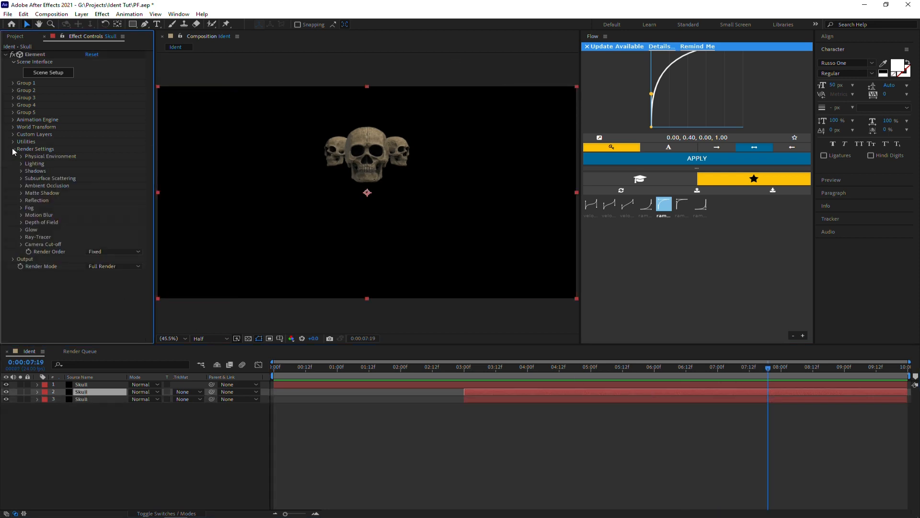
left_click(21, 186)
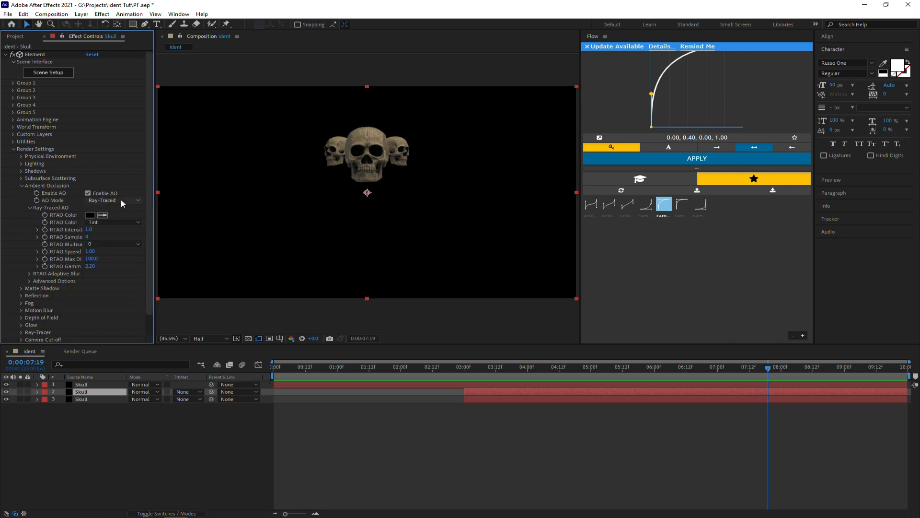
left_click(121, 200)
left_click(119, 210)
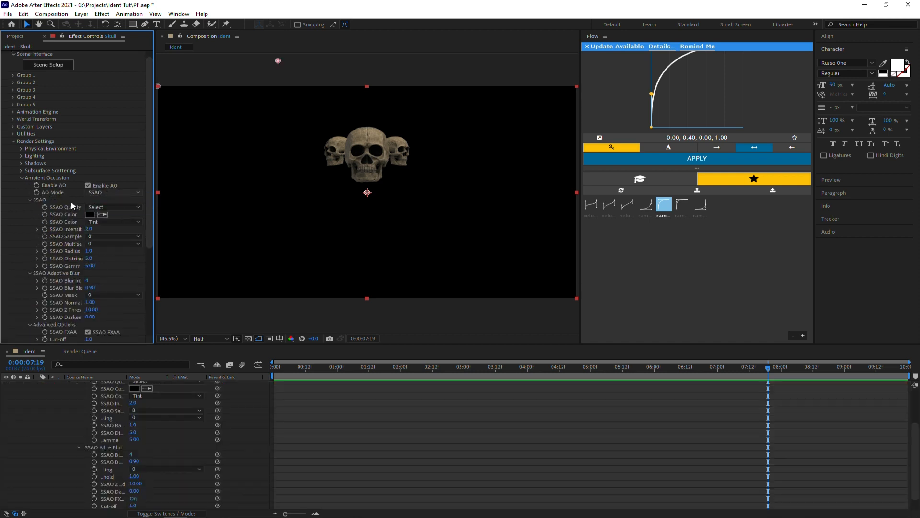
left_click(89, 229)
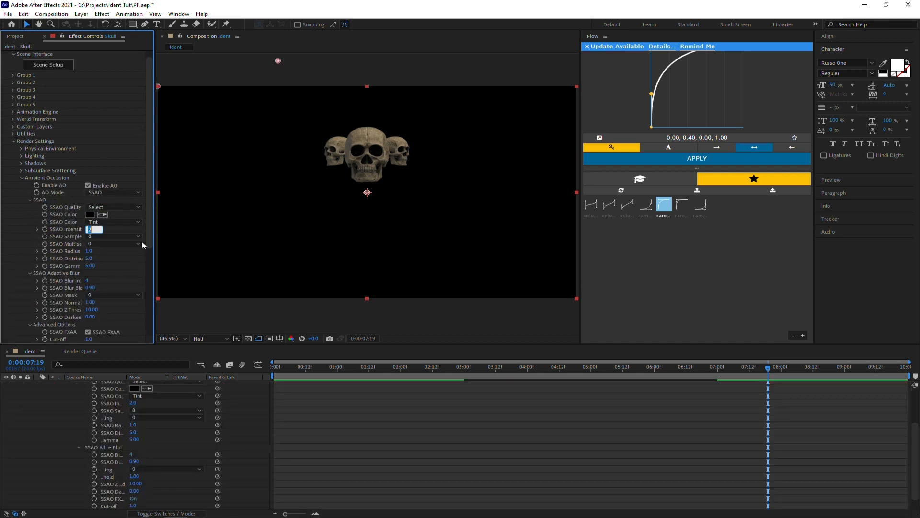
type("30")
key("Return")
scroll(96, 412, "up", 3)
left_click(37, 392)
Step: Open the central skull's ambient occlusion settings at SSAO Intensity and collapse the layer
left_click(82, 384)
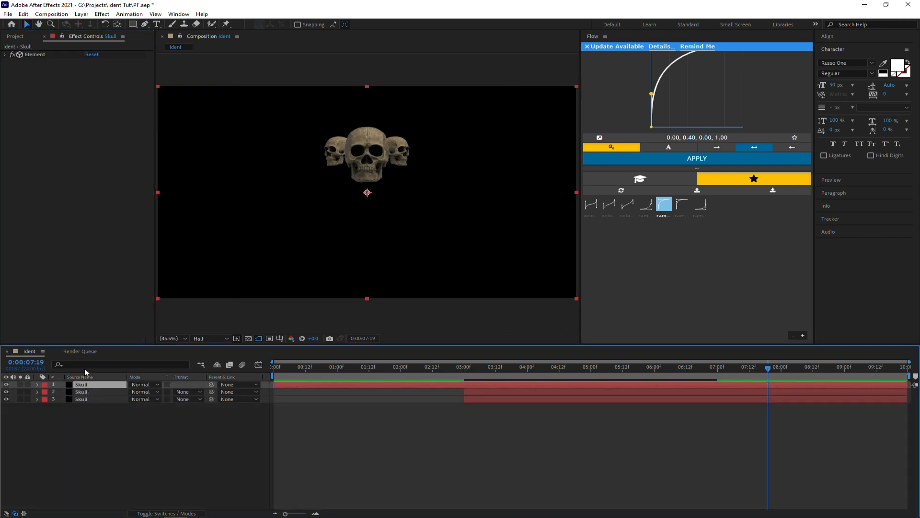
left_click(6, 54)
scroll(102, 214, "down", 5)
left_click(90, 220)
scroll(82, 412, "up", 10)
left_click(37, 384)
Step: Use SSAO ambient occlusion on the right skull with SSAO Intensity 30 and collapse its settings
left_click(82, 399)
left_click(14, 149)
left_click(21, 186)
left_click(90, 220)
type("30")
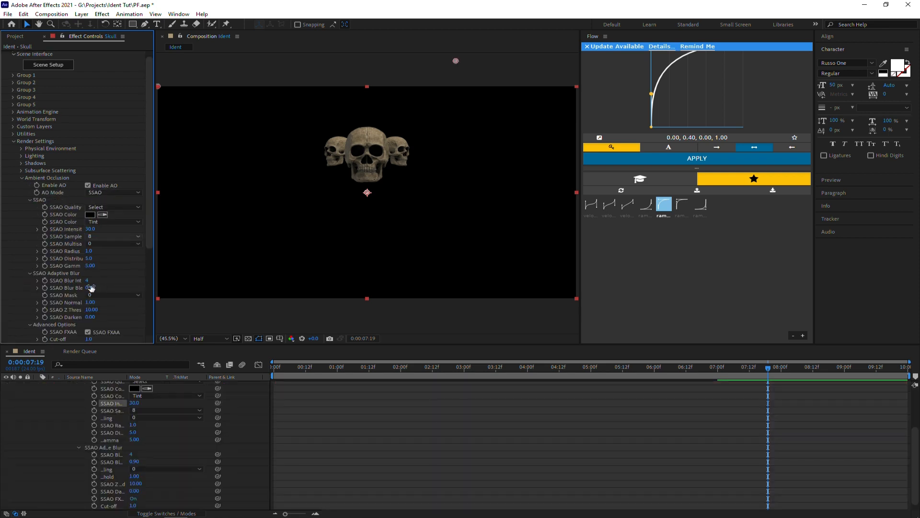
scroll(87, 431, "up", 10)
left_click(37, 399)
left_click(14, 140)
Step: Move the current time to the central skull's keyframes at 0:00:05:00
left_click_drag(634, 373, 553, 372)
left_click(588, 373)
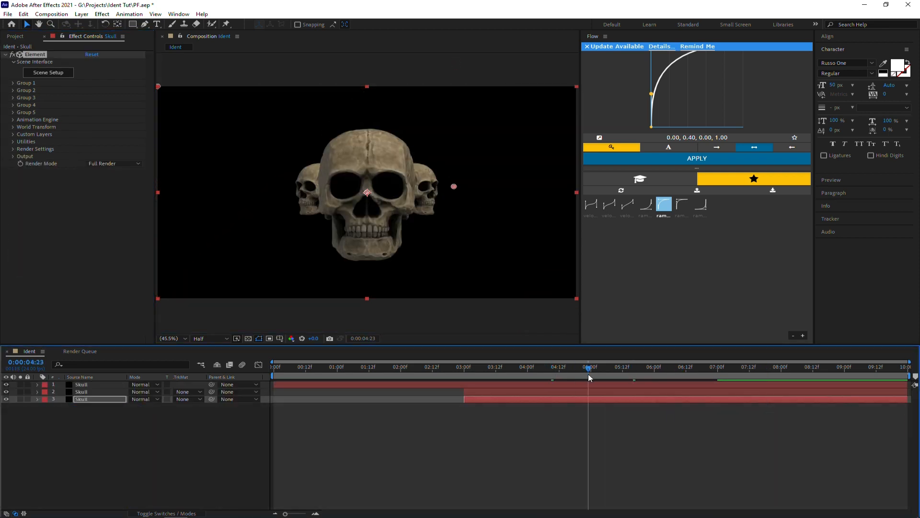
left_click(597, 384)
key("u")
left_click_drag(617, 373, 592, 376)
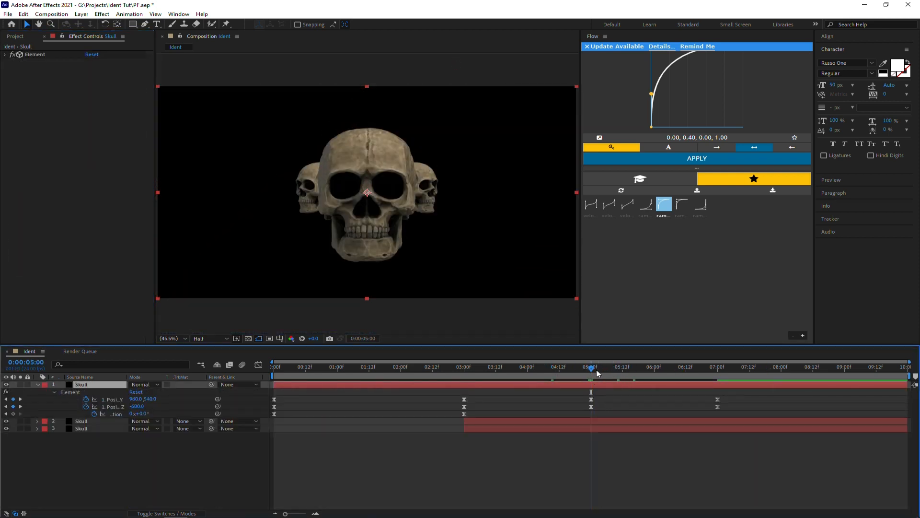
key("u")
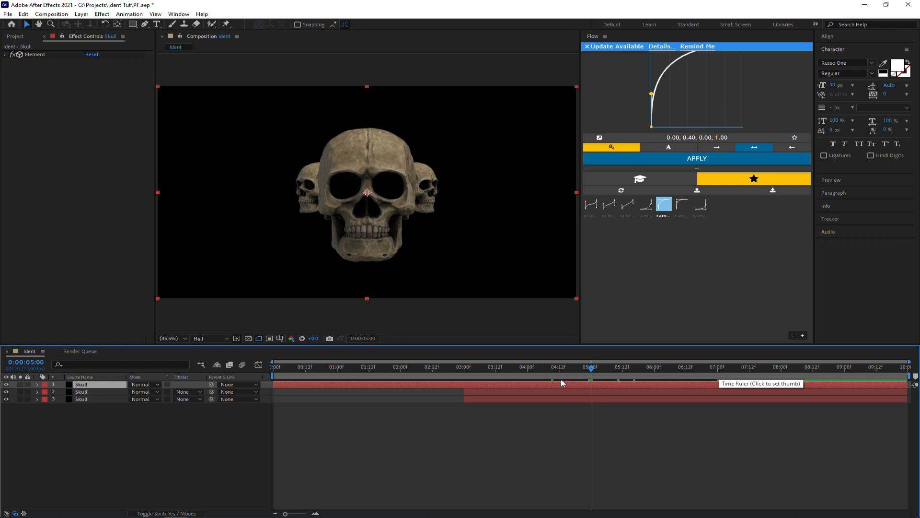
Step: Add a WATTS text layer and center it horizontally and vertically in the composition
key("ctrl+t")
left_click(230, 217)
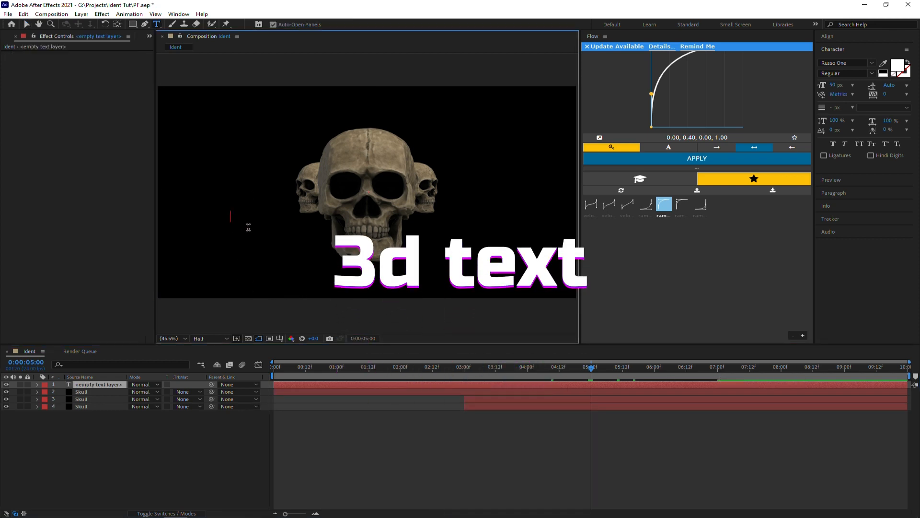
type("WATTS")
left_click(850, 35)
left_click(841, 57)
left_click(890, 58)
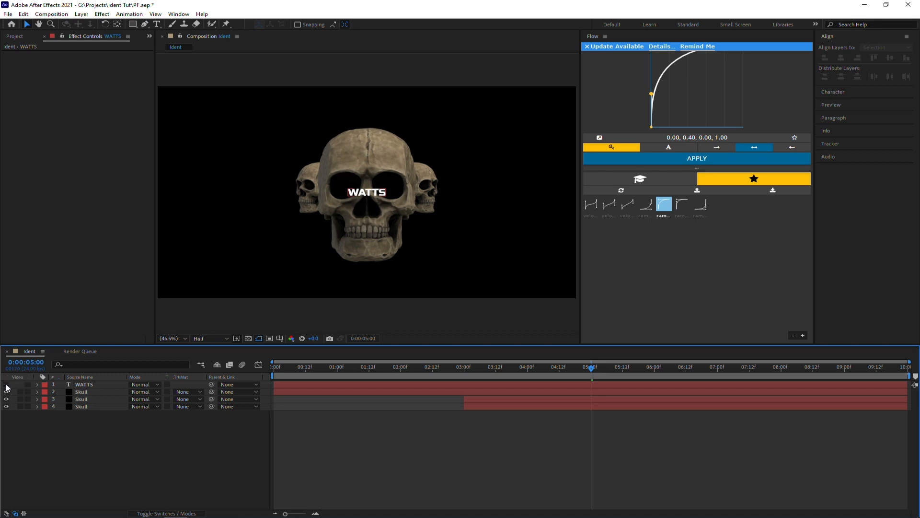
Step: Hide the WATTS text layer and set its font size to 200 px
left_click(6, 384)
left_click(94, 385)
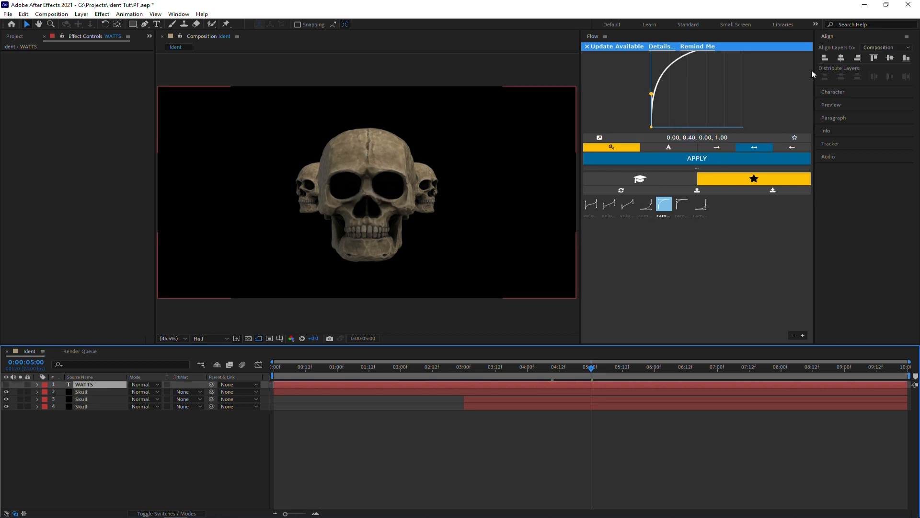
left_click(833, 91)
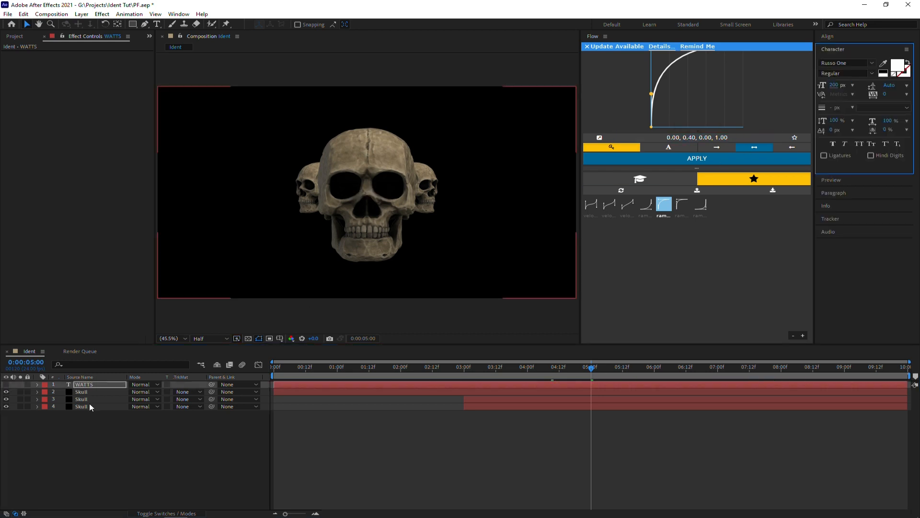
Step: Create a black 1920 x 1080 px solid named Text and apply the Element effect to it
key("ctrl+y")
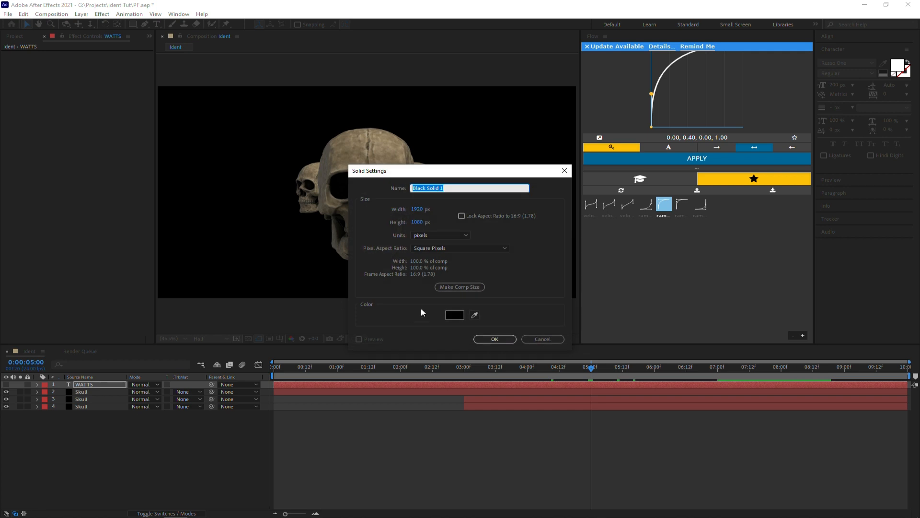
type("Text")
key("Return")
key("ctrl+space")
type("ele")
key("Return")
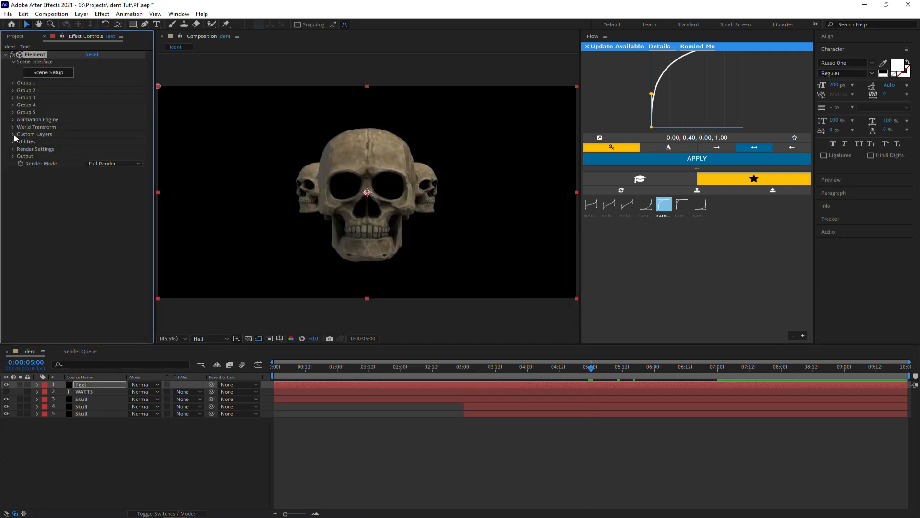
Step: Assign the WATTS text layer to Path Layer 1 in Element's custom text and masks
left_click(14, 135)
left_click(21, 142)
left_click(100, 149)
left_click(110, 179)
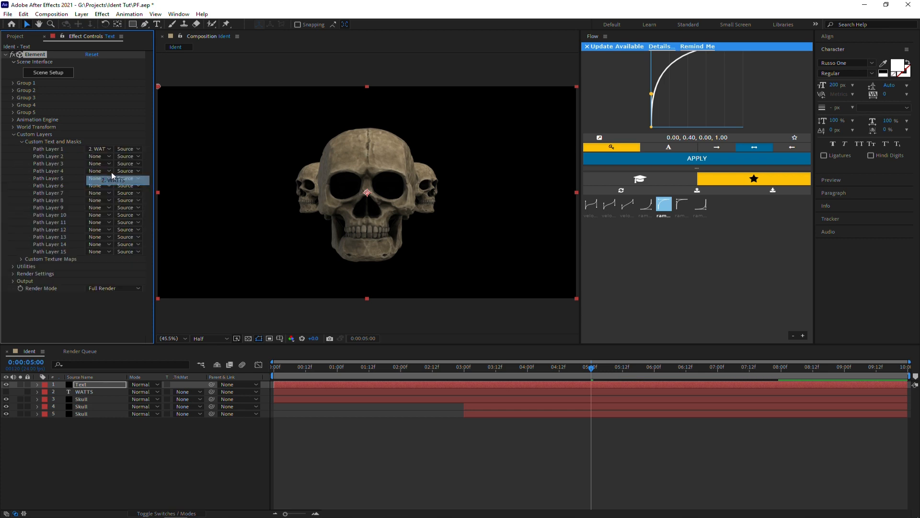
left_click(13, 134)
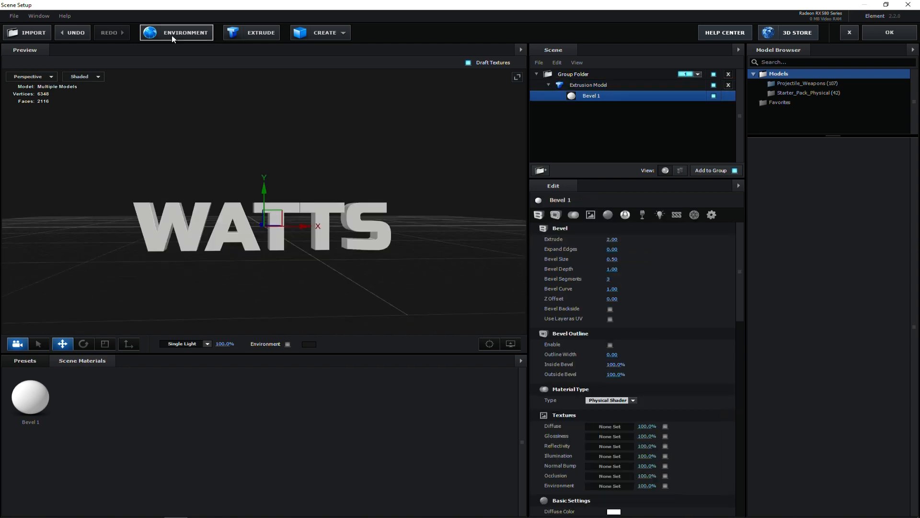
Step: Set the Element scene's environment texture to Basic_2K_03.jpg
left_click(171, 34)
left_click(479, 208)
left_click(569, 419)
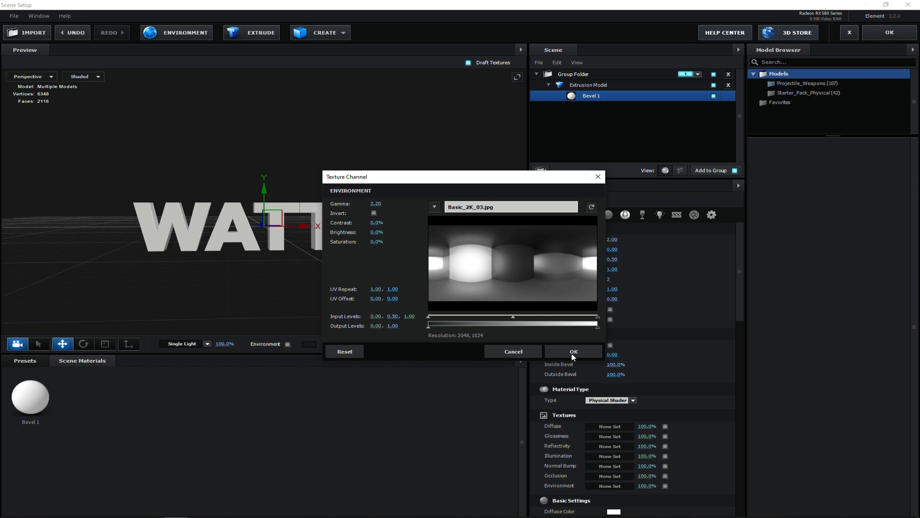
left_click(574, 352)
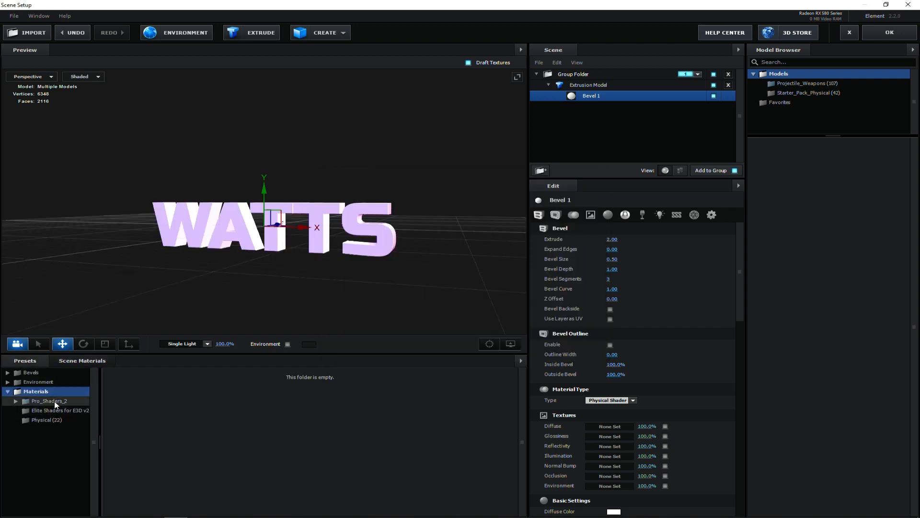
Step: Apply the clean_metal_light_scratch_01 material from the Pro_Shaders_2 metals to the extruded WATTS model and accept the scene
left_click(48, 412)
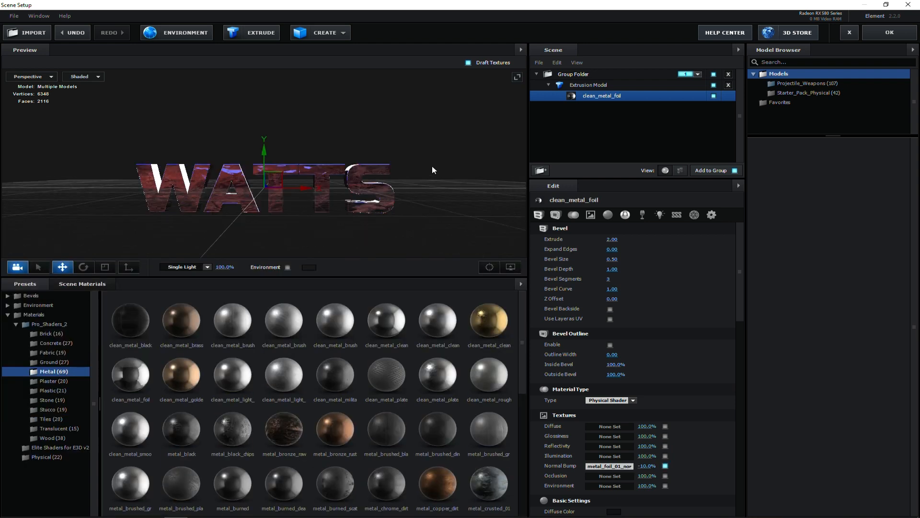
left_click_drag(432, 166, 407, 157)
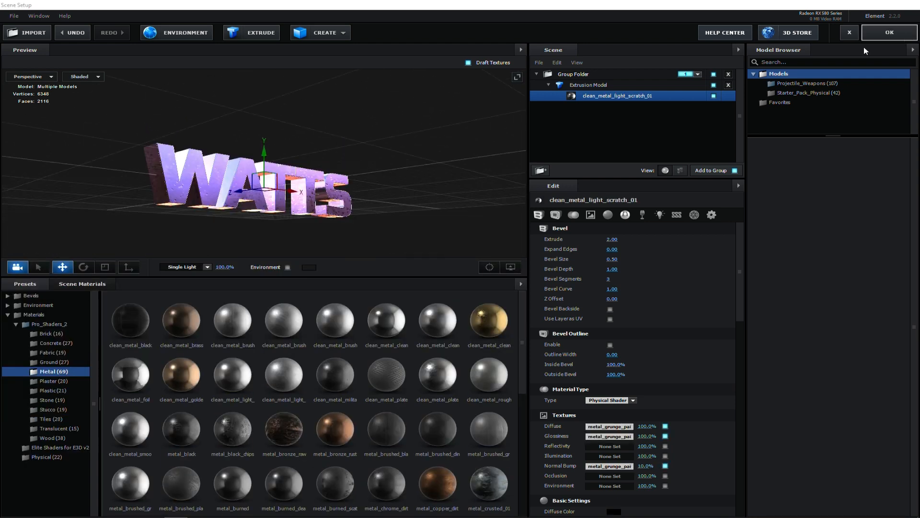
left_click(889, 32)
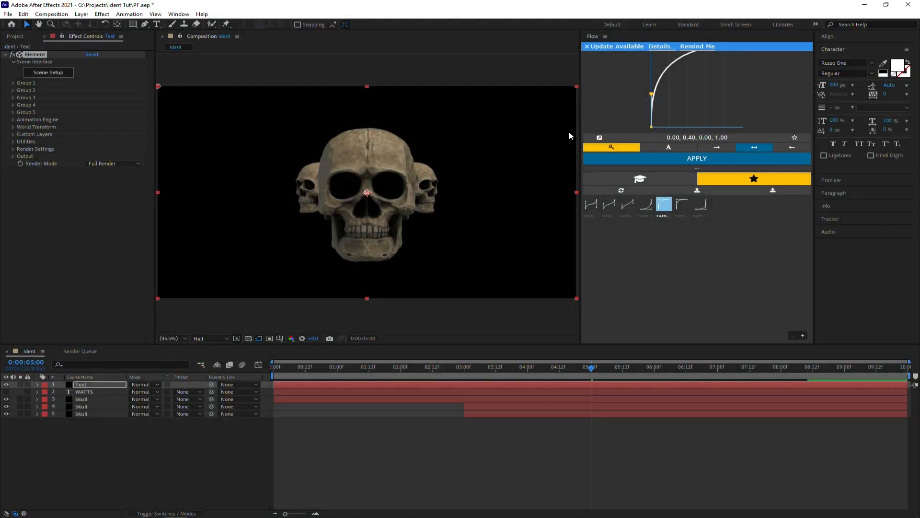
left_click(93, 436)
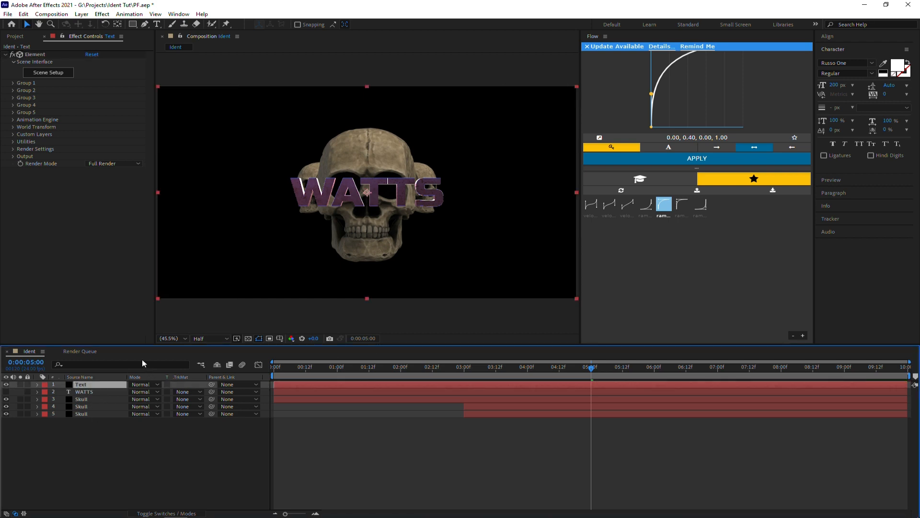
Step: Set the Text layer's Multisampling to 32 and open the ambient occlusion settings
left_click(12, 157)
left_click(102, 179)
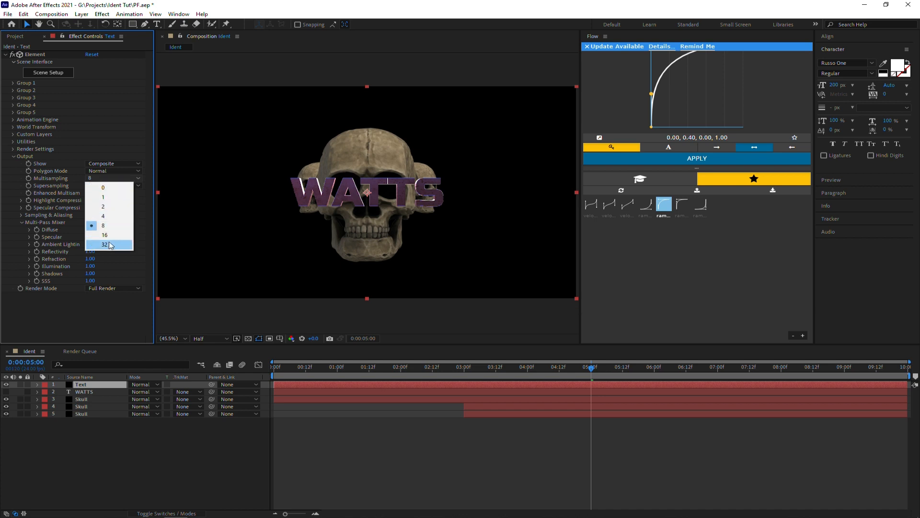
left_click(105, 245)
left_click(13, 156)
left_click(13, 149)
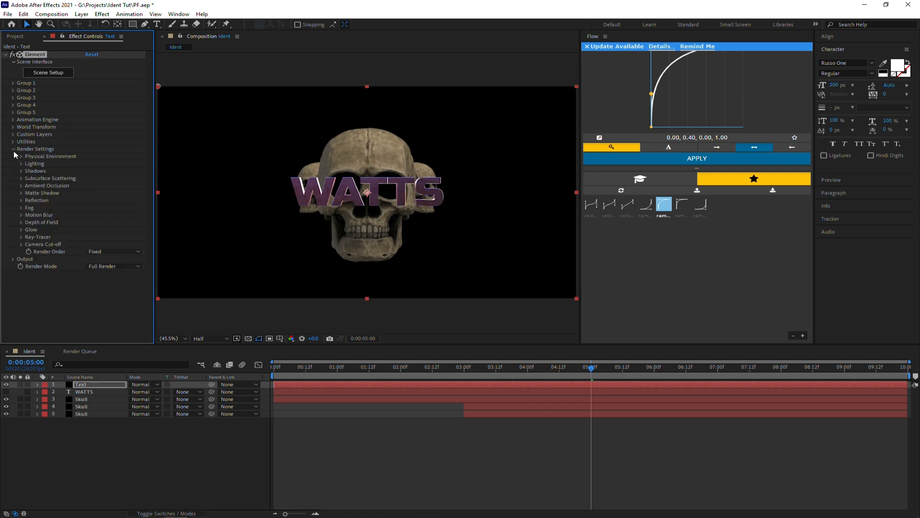
left_click(21, 186)
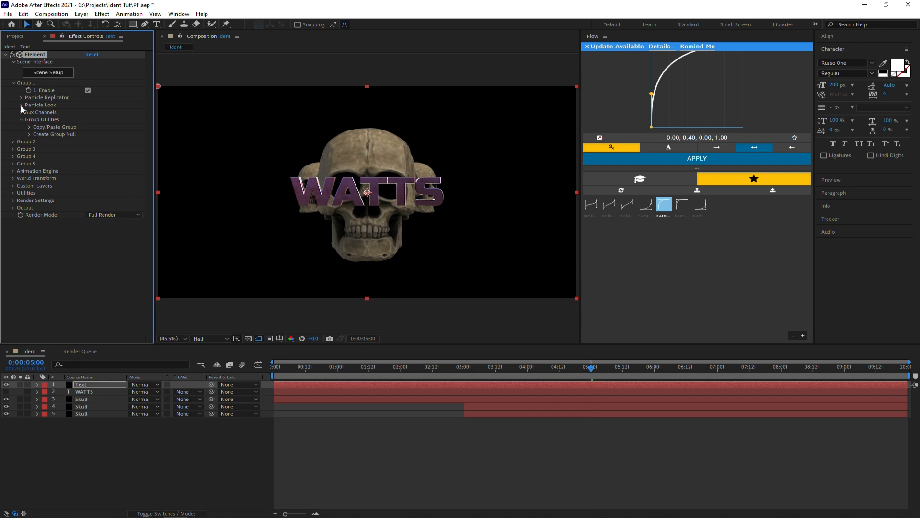
Step: Enable Multi-Object in Group 1's Particle Look so the letters act as separate objects
left_click(21, 106)
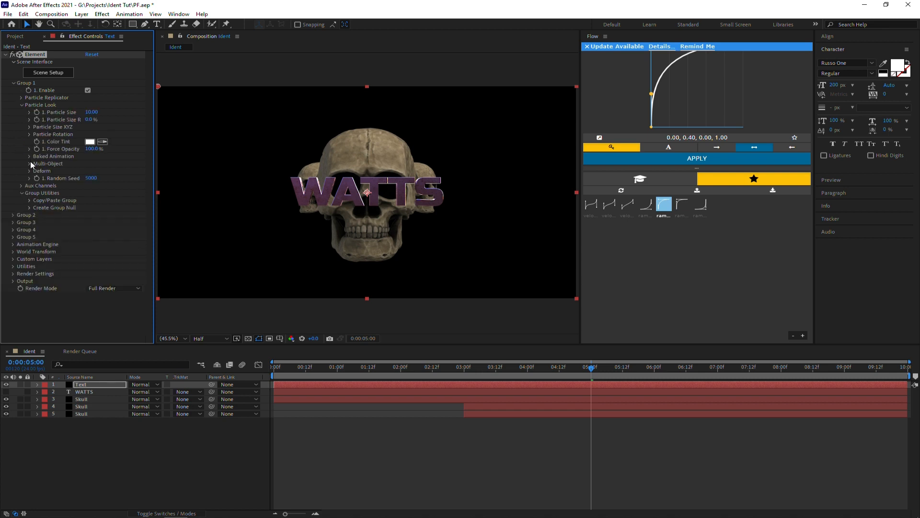
left_click(29, 163)
left_click(88, 172)
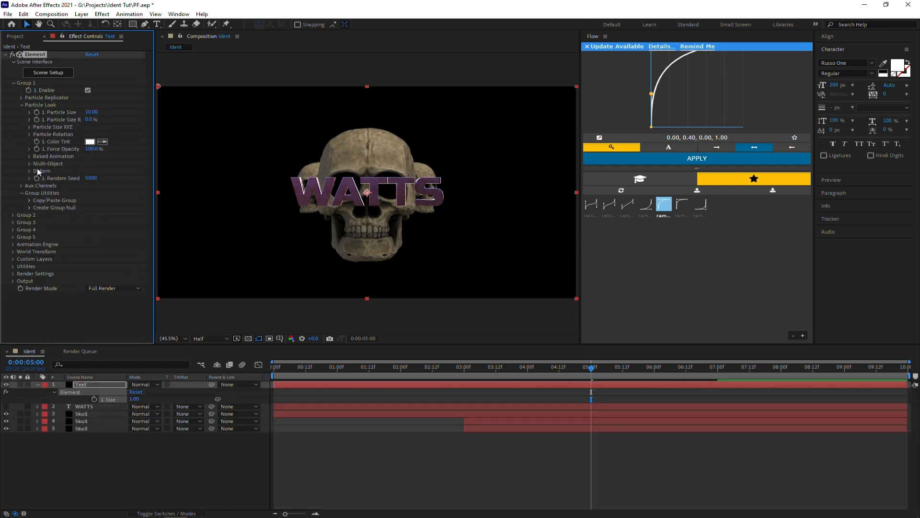
left_click(22, 106)
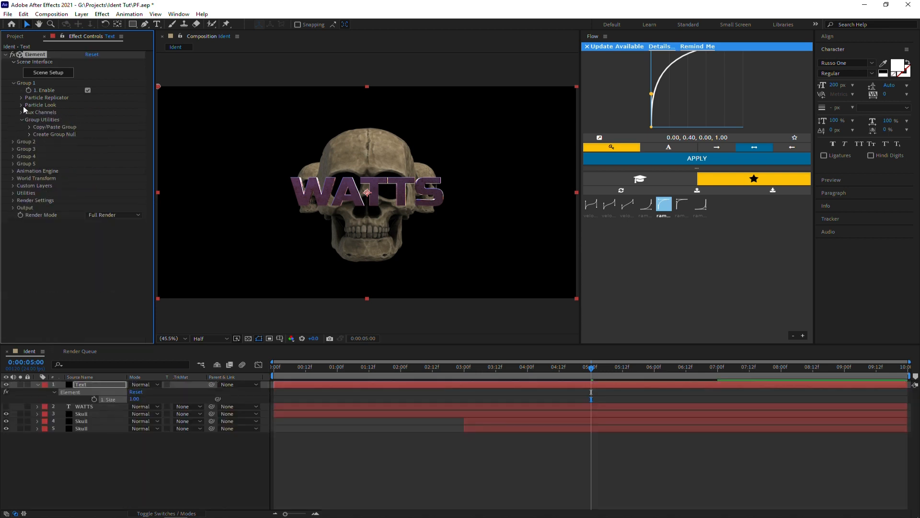
Step: Enable the Animation Engine and keyframe Animation at 100%, with a second keyframe at 0% for the text reveal
left_click(13, 172)
left_click(96, 179)
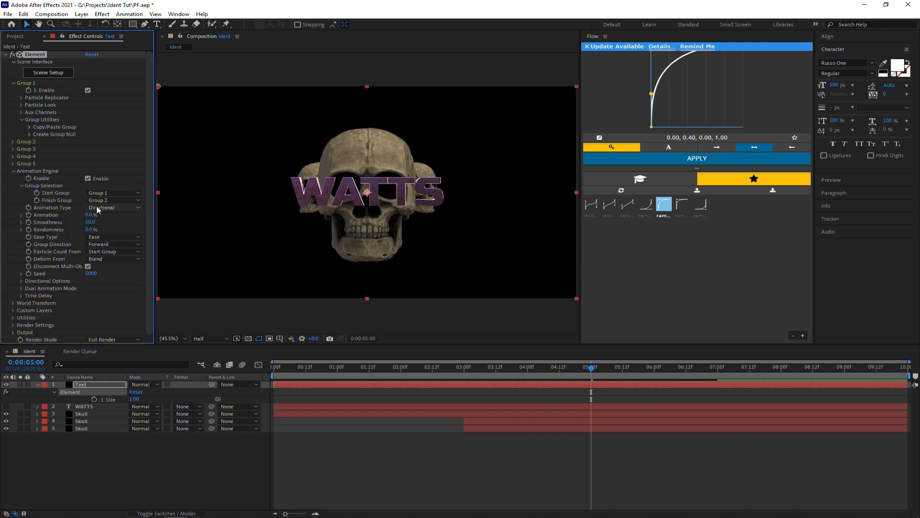
left_click_drag(91, 216, 435, 349)
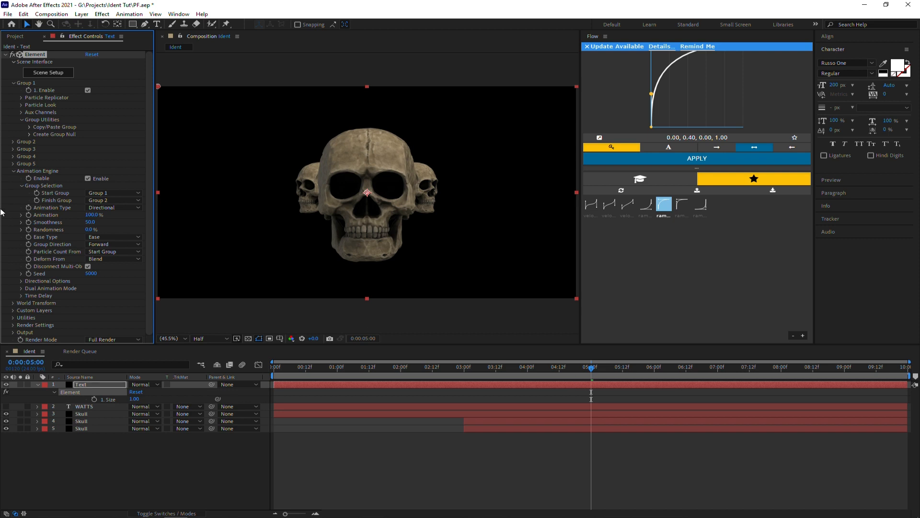
left_click(29, 214)
left_click(719, 369)
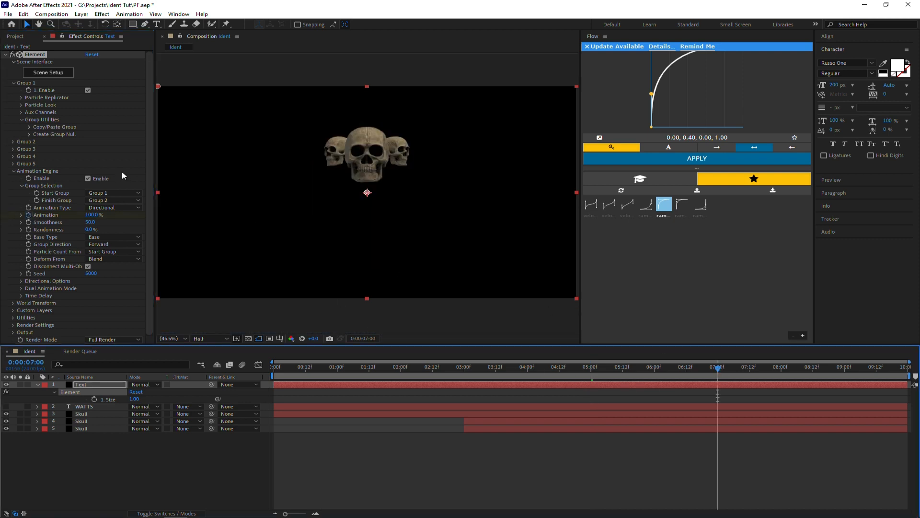
left_click_drag(95, 214, 3, 235)
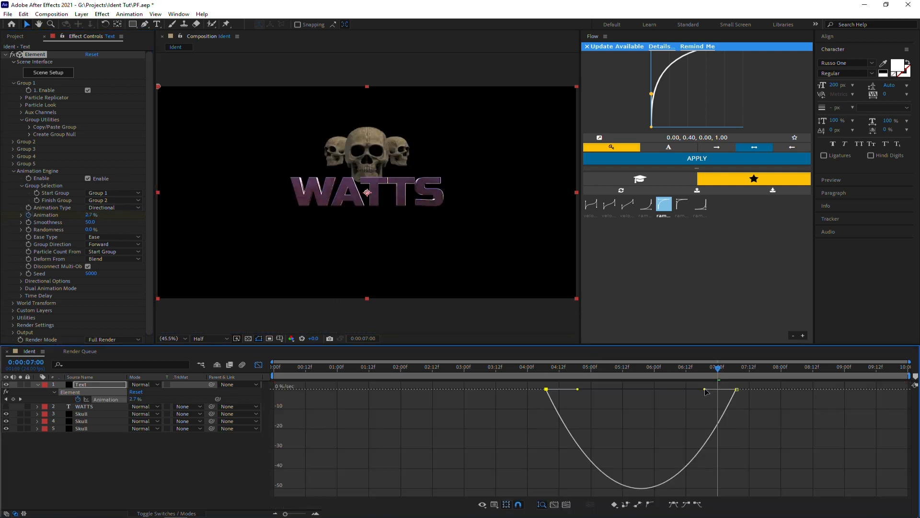
Step: Reshape the Animation speed curve so the reveal starts fast and slows down gradually toward its end
left_click_drag(704, 390, 577, 389)
left_click(258, 364)
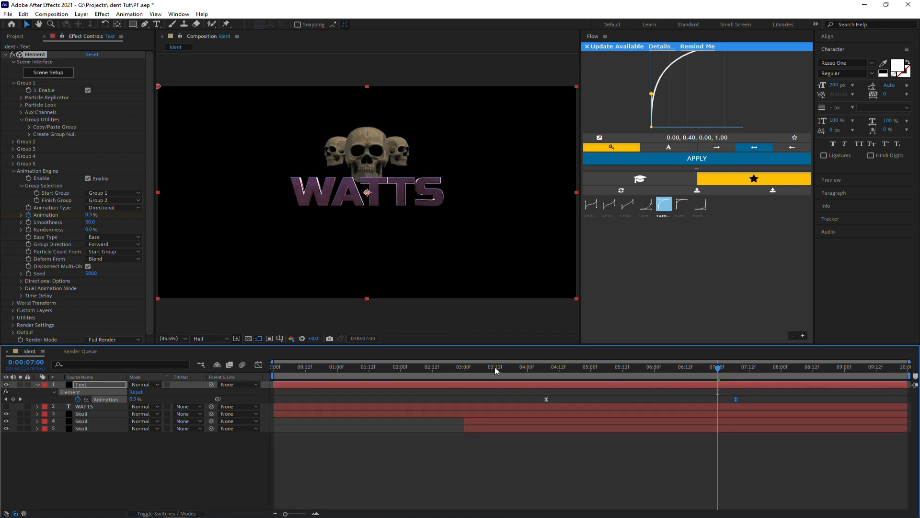
Step: Set the reveal's Directional Options to a Yaw of about -100° and a Pitch of 84°, and check its start
left_click(589, 367)
left_click(21, 281)
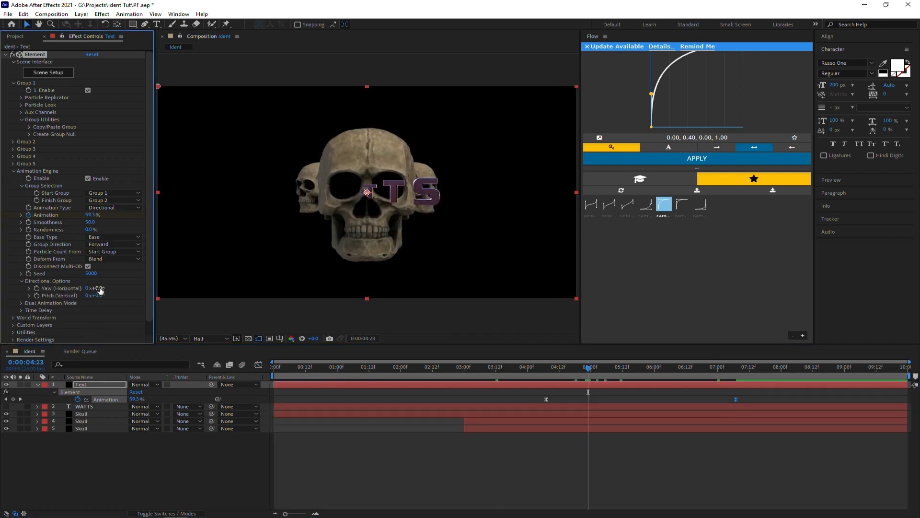
left_click_drag(100, 289, 127, 288)
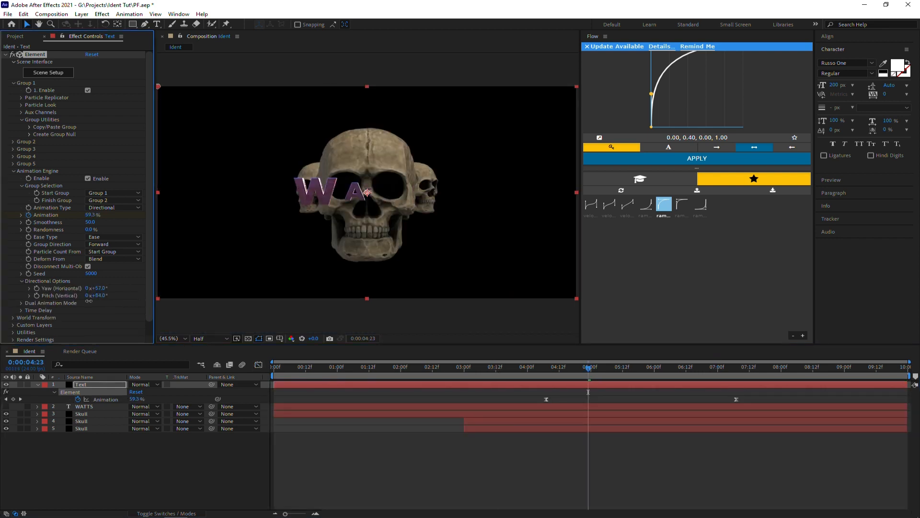
left_click_drag(89, 300, 105, 294)
left_click(544, 369)
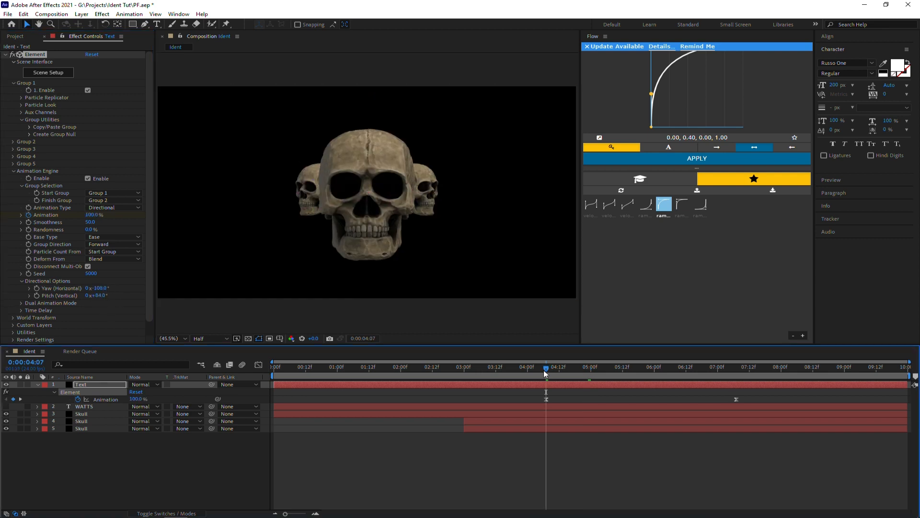
Step: Align the text's Animation keyframes with the central skull's keyframes so they run from 0:00:05:00 to 0:00:07:16
left_click_drag(543, 370, 591, 369)
left_click(596, 412)
key("u")
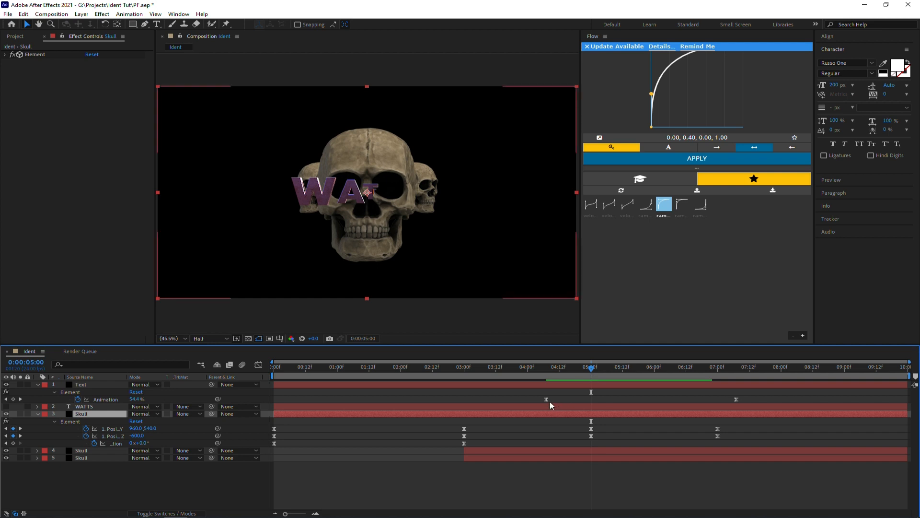
left_click_drag(548, 400, 591, 399)
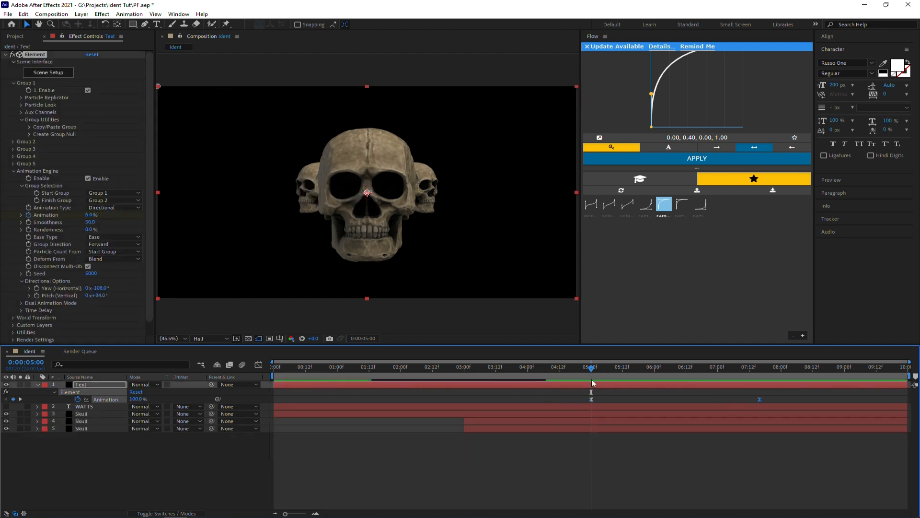
Step: Keyframe Group 1's X Rotation for the text from 0° at 0:00:05:00 to -36° at 0:00:07:16
left_click(13, 174)
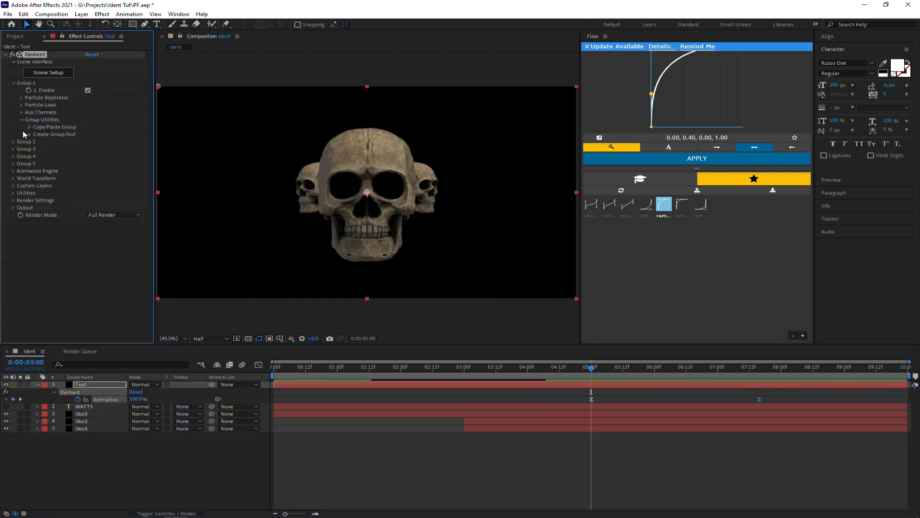
left_click(21, 103)
left_click(21, 103)
left_click(21, 98)
left_click(30, 134)
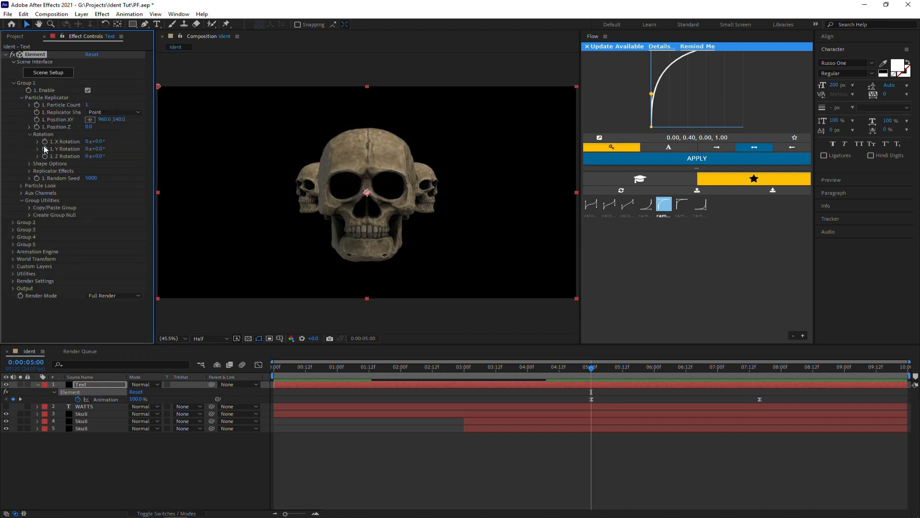
key("k")
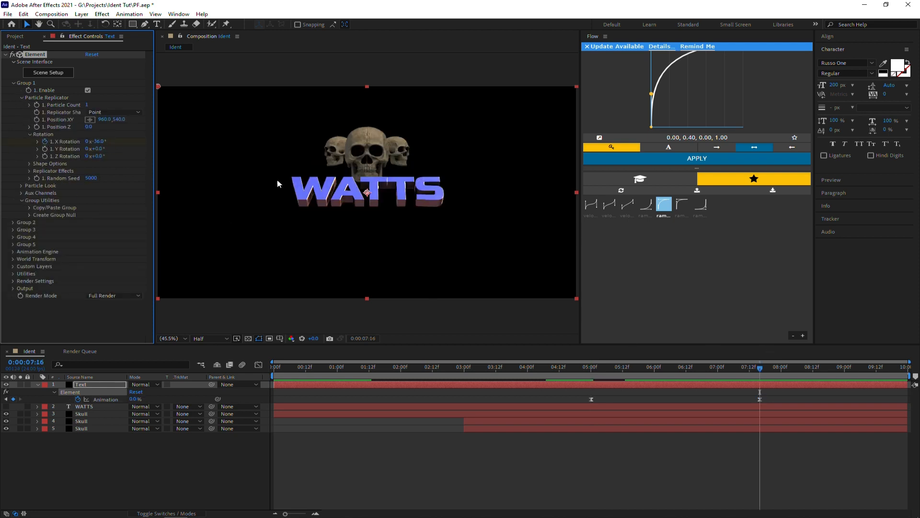
Step: Apply Easy Ease to the text's keyframes and pull the end influence far back for a gradual slowdown
key("u")
key("u")
left_click_drag(770, 396, 582, 402)
key("F9")
key("shift+F3")
left_click_drag(732, 389, 598, 385)
key("shift+F3")
key("u")
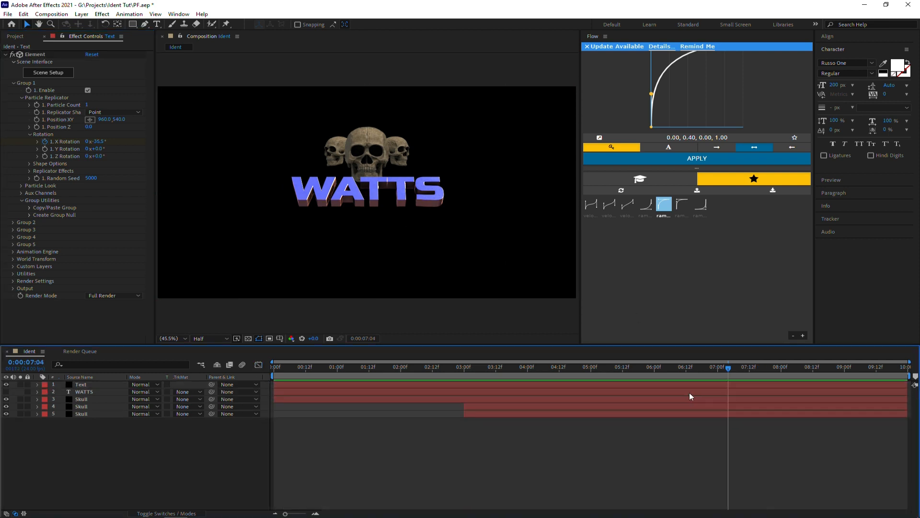
Step: Add the Deep Glow effect to the Text layer with the current time at 0:00:06:14
left_click_drag(693, 368, 691, 409)
left_click(102, 384)
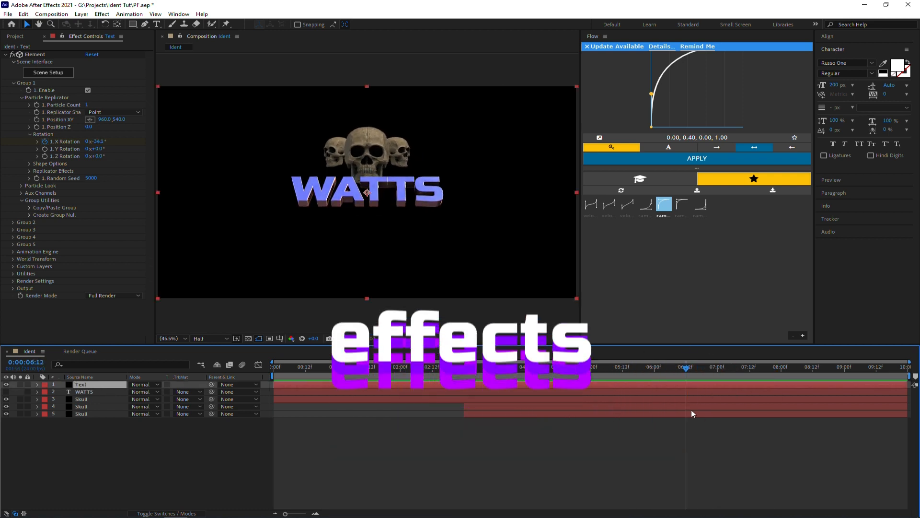
key("ctrl+space")
type("dee")
left_click(116, 425)
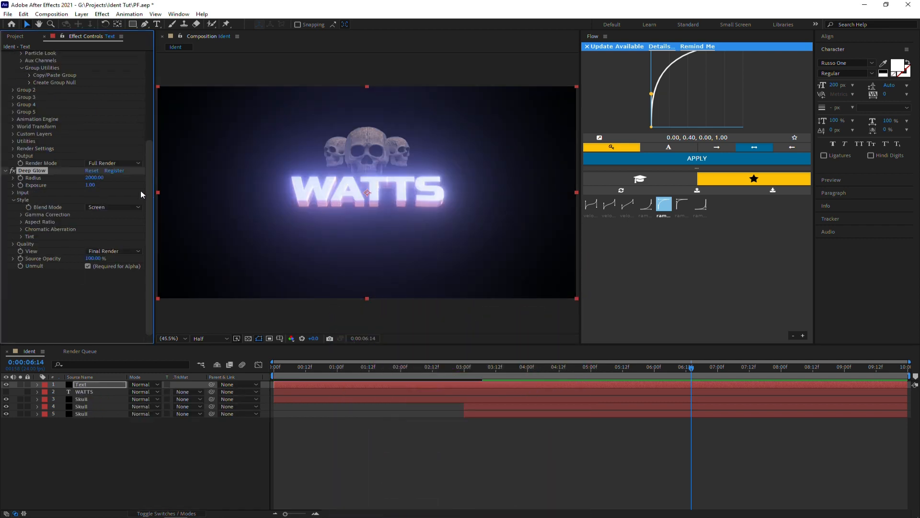
Step: Set Deep Glow's input Threshold to 95% and preview the animation from 0:00:03:12
left_click(13, 192)
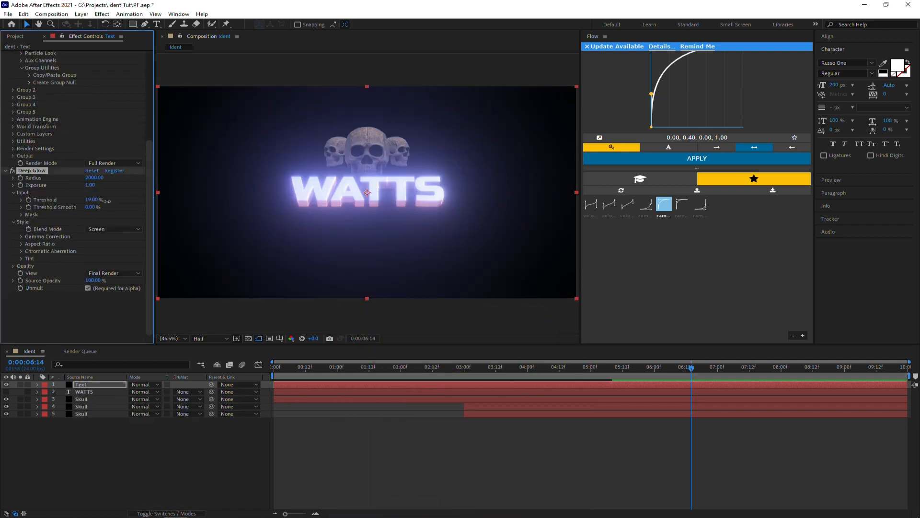
left_click_drag(118, 201, 139, 201)
left_click(495, 370)
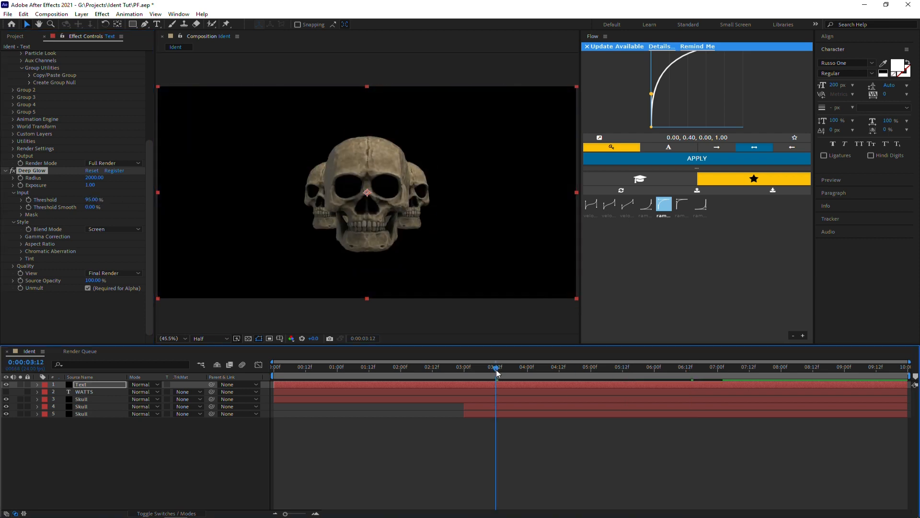
key("space")
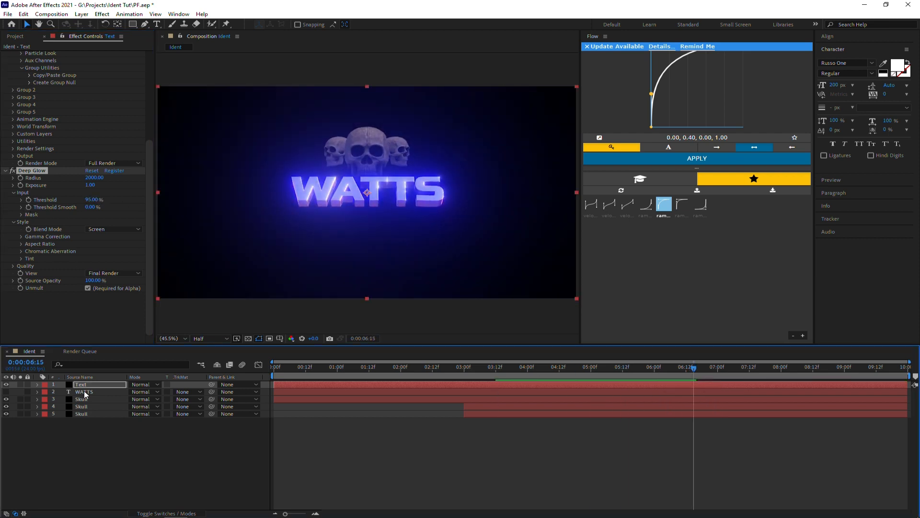
Step: Set the WATTS text layer's font size to 150 px
left_click(84, 391)
left_click(834, 85)
type("150")
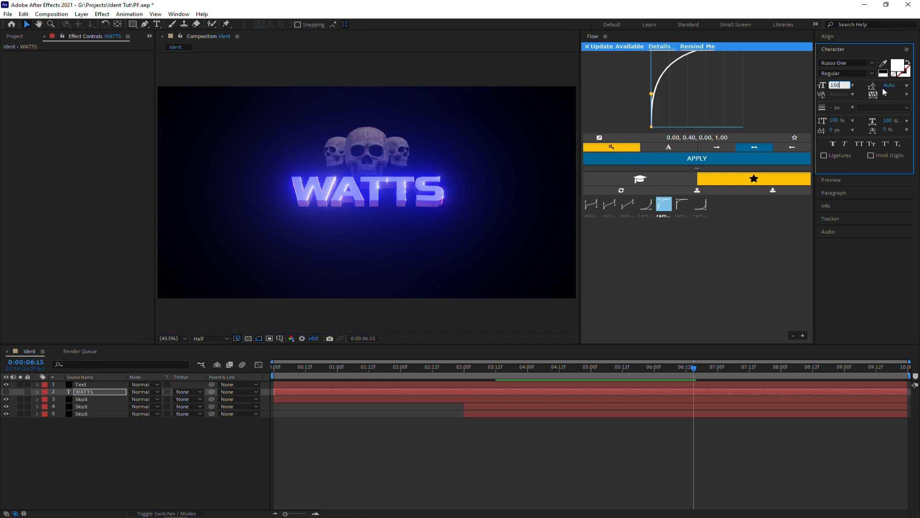
key("Return")
Step: Add the S_Rays effect to the Text layer and set its Rays Length to 1
left_click(111, 384)
key("ctrl+space")
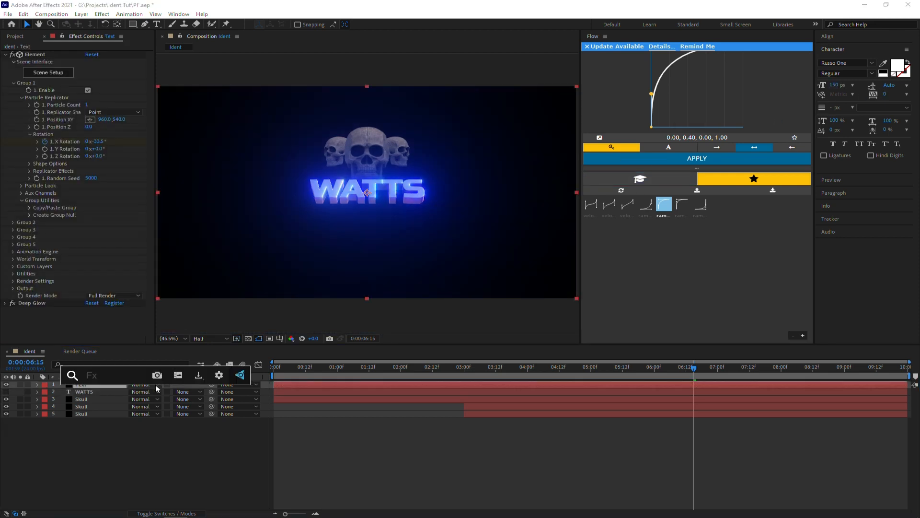
type("s_rays")
key("Return")
left_click(92, 149)
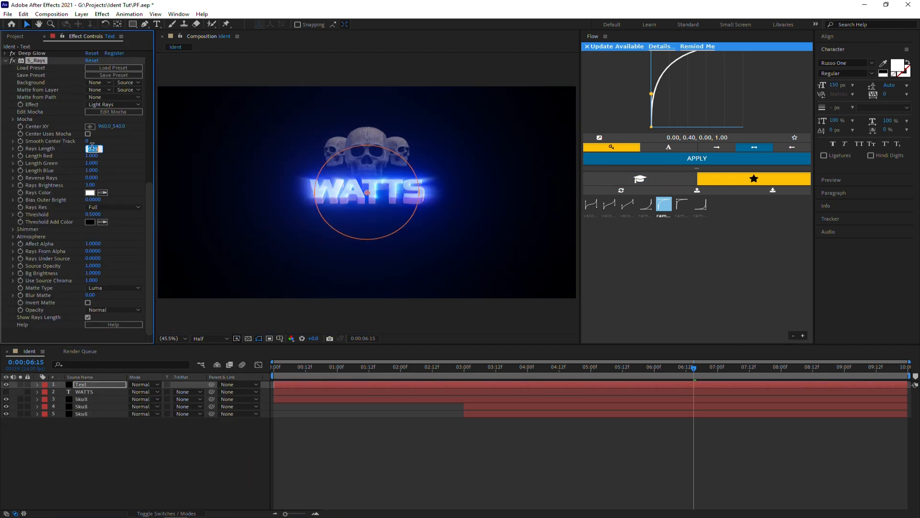
type("1")
key("Return")
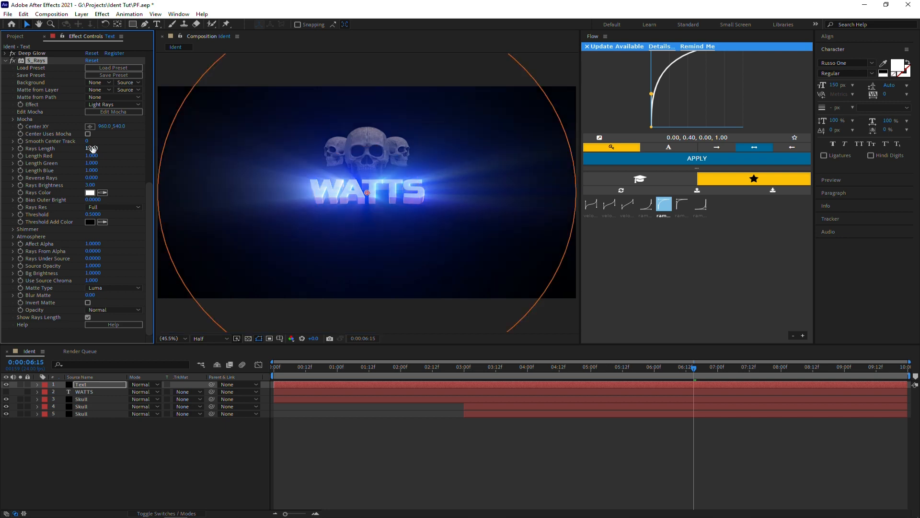
Step: Set the S_Rays Threshold to 0.77 and check the result across the animation
left_click(98, 215)
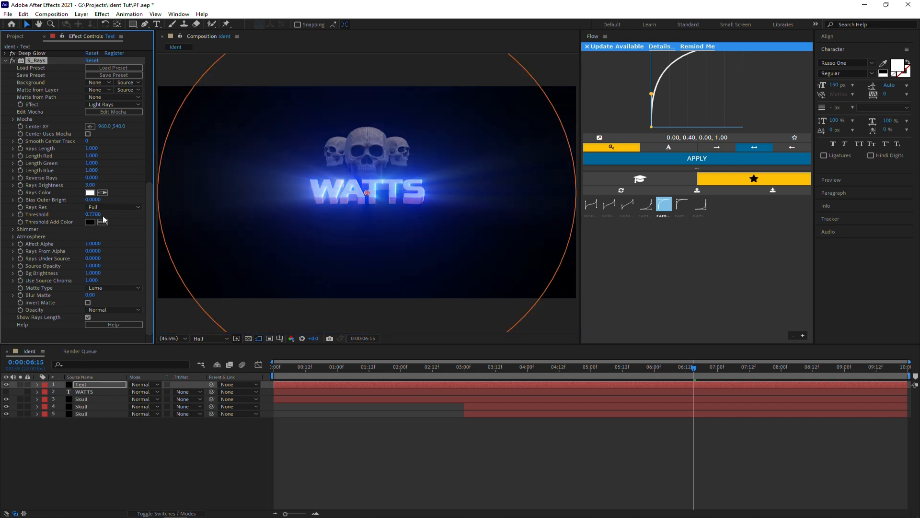
left_click(96, 216)
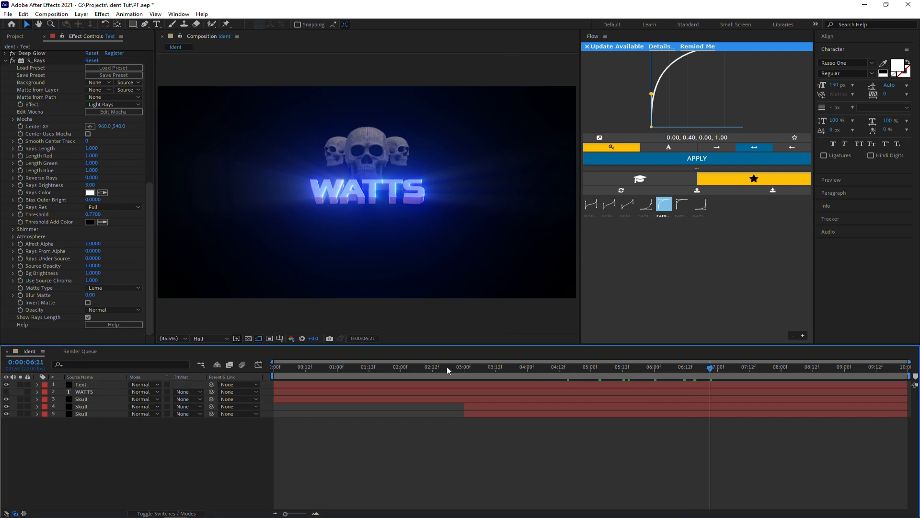
left_click_drag(446, 366, 472, 366)
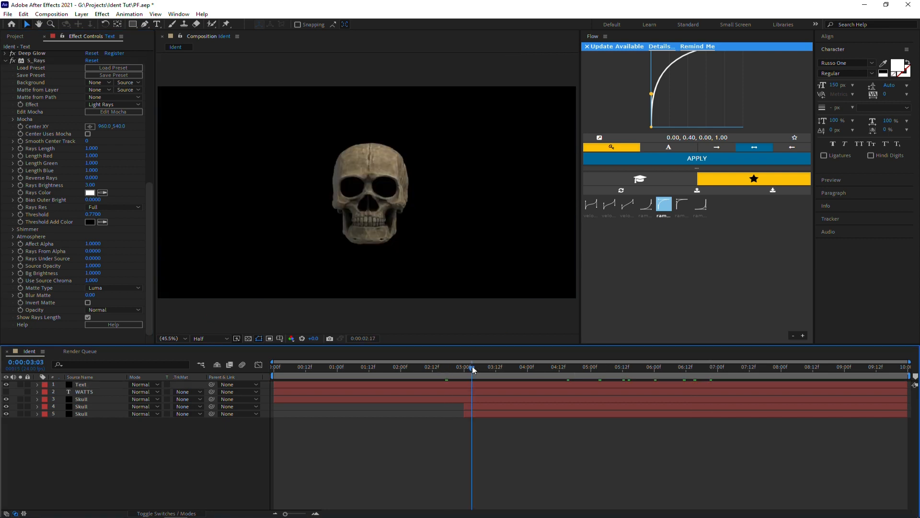
left_click(329, 368)
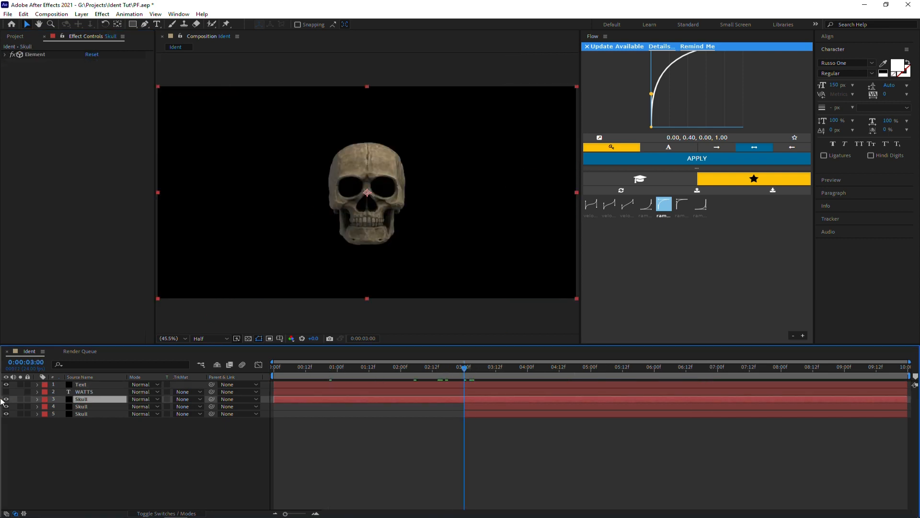
Step: Duplicate the main Skull layer that starts at the first frame and select the lower copy
left_click(4, 399)
left_click(5, 399)
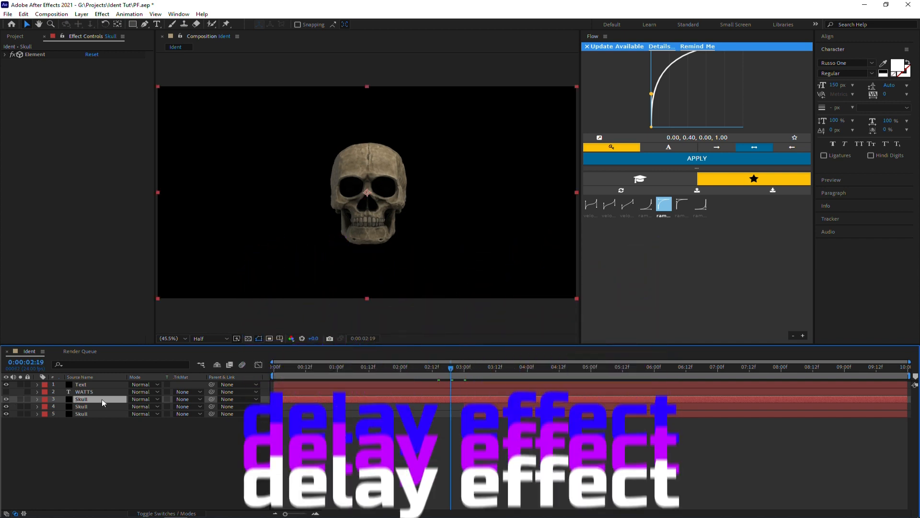
key("ctrl+d")
left_click(97, 404)
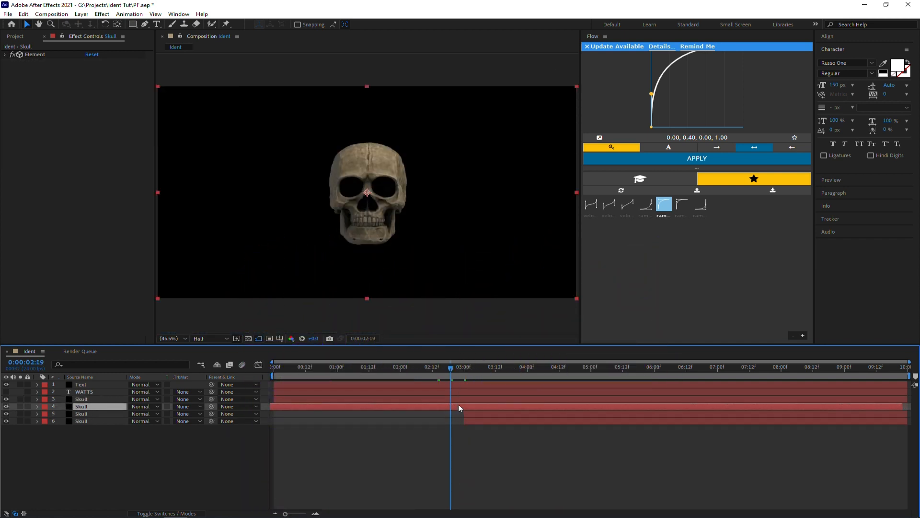
left_click_drag(445, 406, 434, 406)
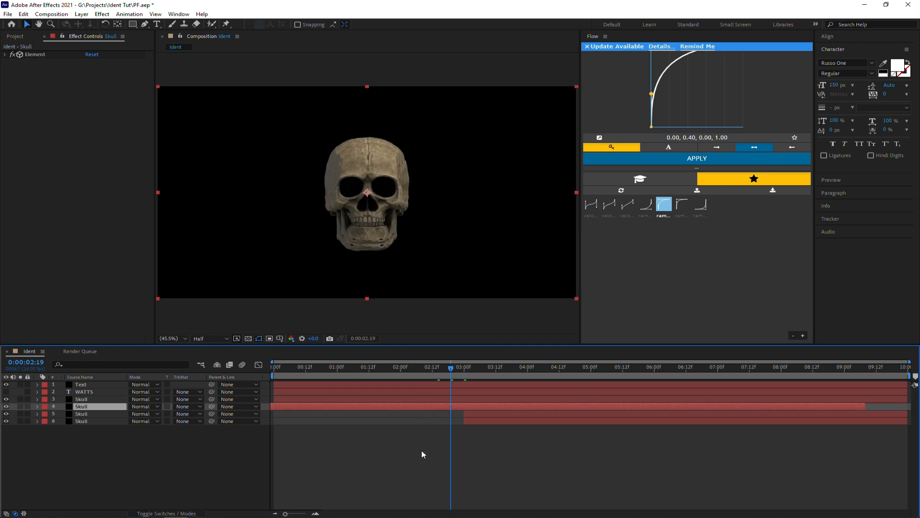
left_click(421, 450)
left_click(437, 406)
left_click(401, 372)
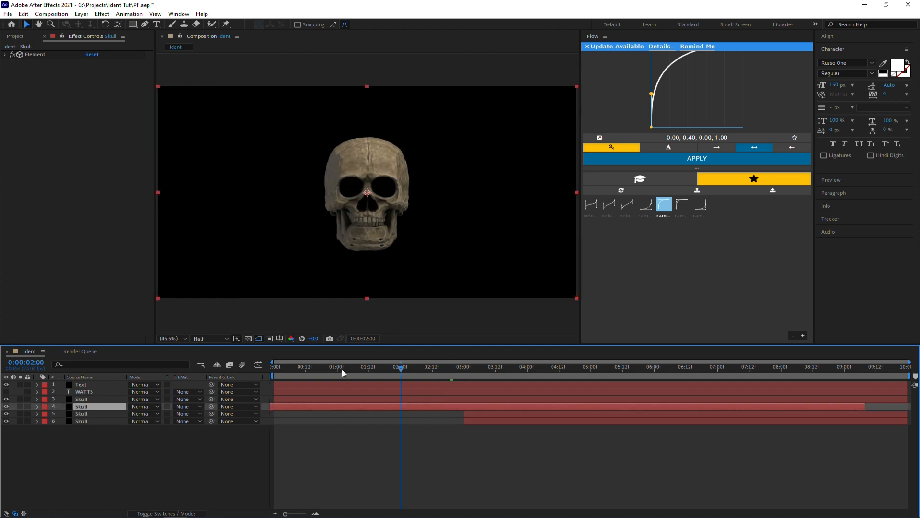
Step: Offset the lower Skull copy in time so that it starts one frame after the original
left_click(329, 370)
left_click_drag(361, 406, 398, 406)
left_click_drag(306, 370, 374, 370)
left_click_drag(401, 407, 409, 410)
Step: Add the Tint effect to the offset Skull copy and set Map White To to a saturated purple
key("ctrl+space")
type("tint")
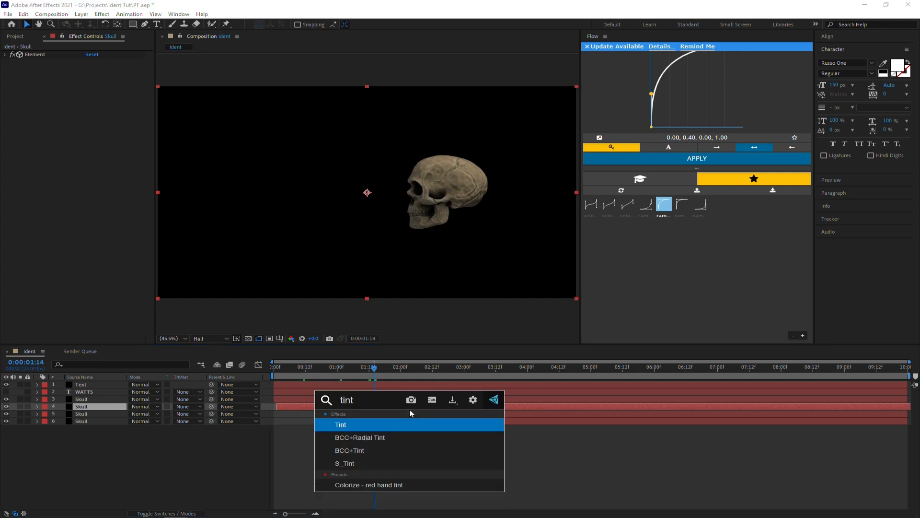
key("Return")
left_click(90, 77)
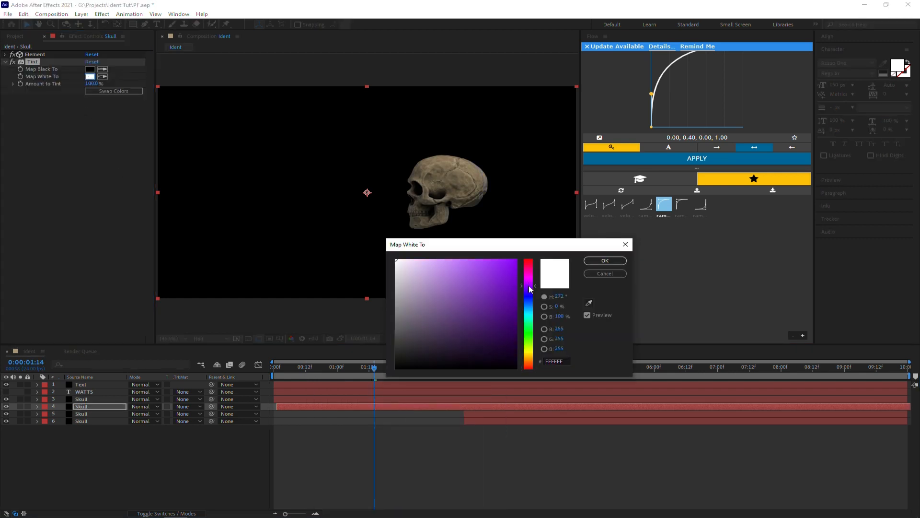
left_click_drag(491, 285, 580, 239)
Step: Set the Tint's Map Black To colour to light pink-violet F58BFF
left_click(90, 69)
left_click_drag(412, 273, 351, 240)
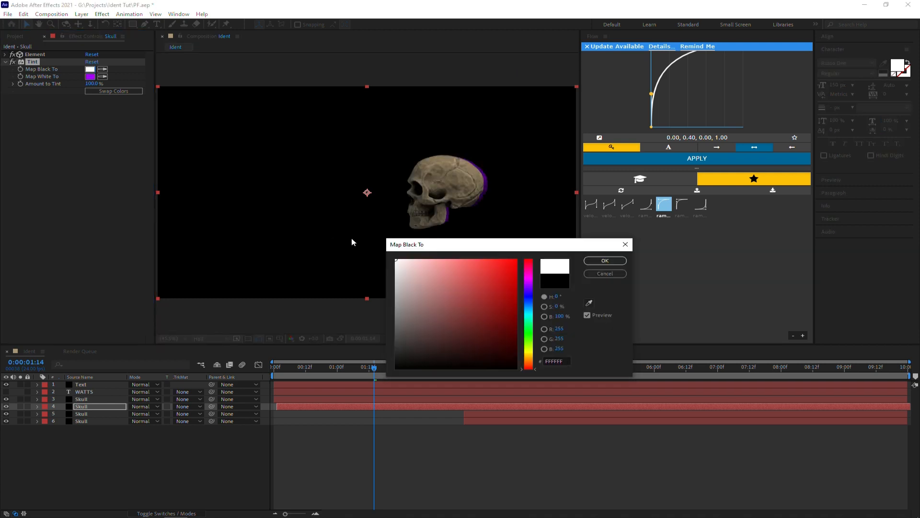
left_click_drag(529, 285, 529, 279)
left_click_drag(451, 261, 450, 233)
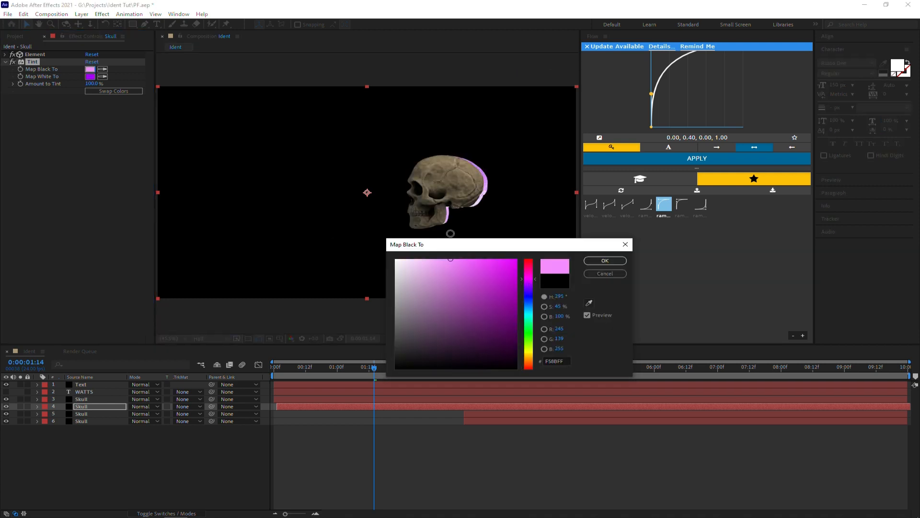
left_click(605, 260)
Step: Duplicate the tinted Skull layer and offset the lower copy to start two frames into the composition
key("ctrl+d")
left_click(377, 411)
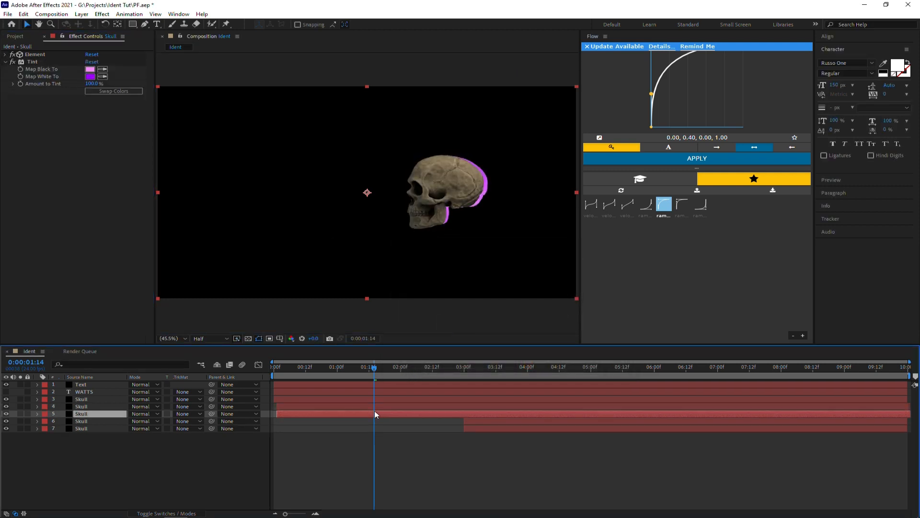
left_click_drag(322, 411, 289, 413)
scroll(278, 417, "up", 2)
left_click_drag(379, 513, 370, 513)
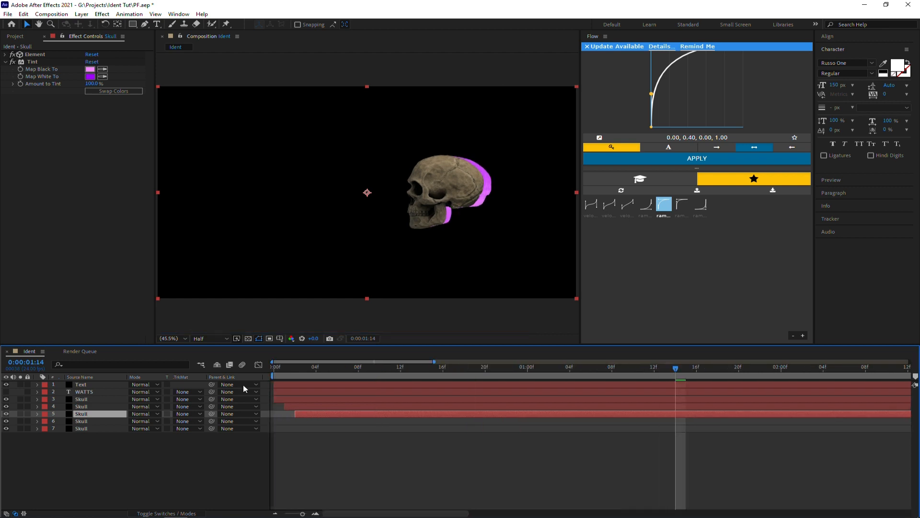
Step: Set the second tinted Skull copy's Map Black To to AB3DFF and its Map White To to a darker purple
left_click(93, 71)
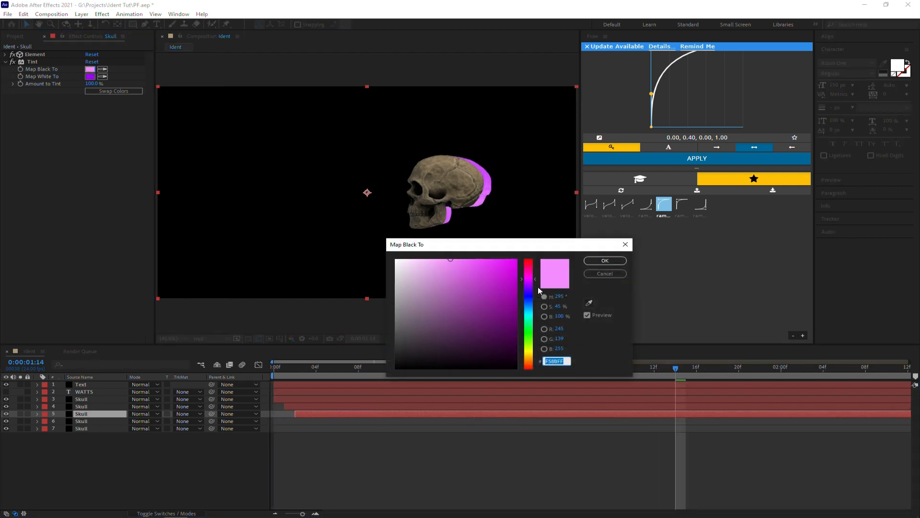
left_click_drag(528, 280, 531, 286)
left_click_drag(469, 262, 485, 260)
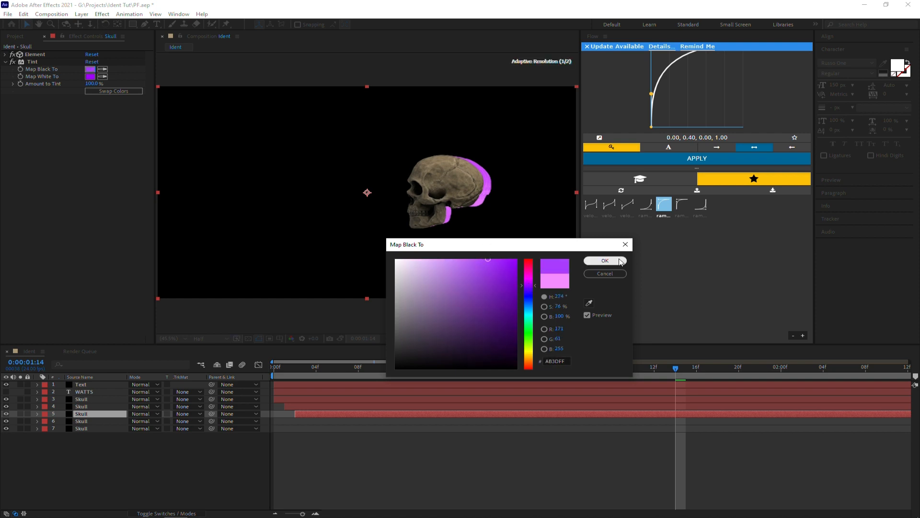
left_click(611, 261)
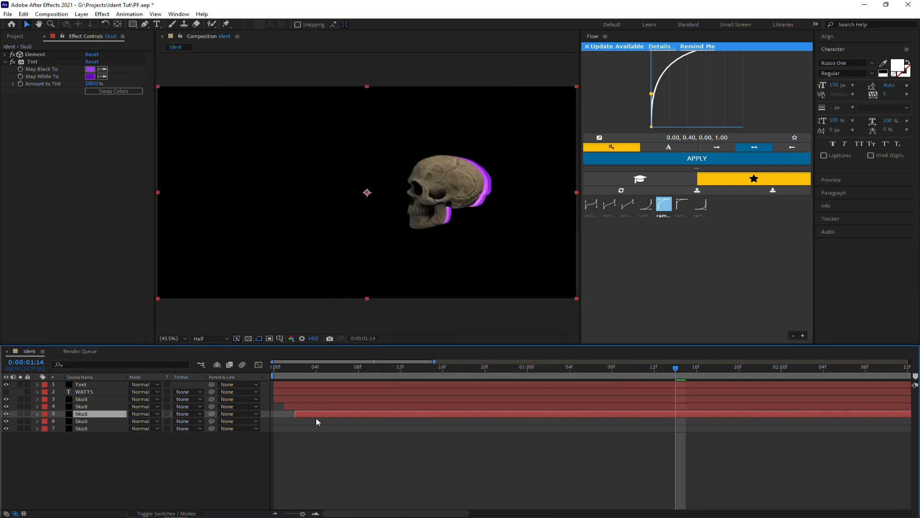
Step: Duplicate the purple Skull copy one frame later and tint it with Map White To 1F00BC and a lighter blue for Map Black To
key("ctrl+d")
left_click(314, 420)
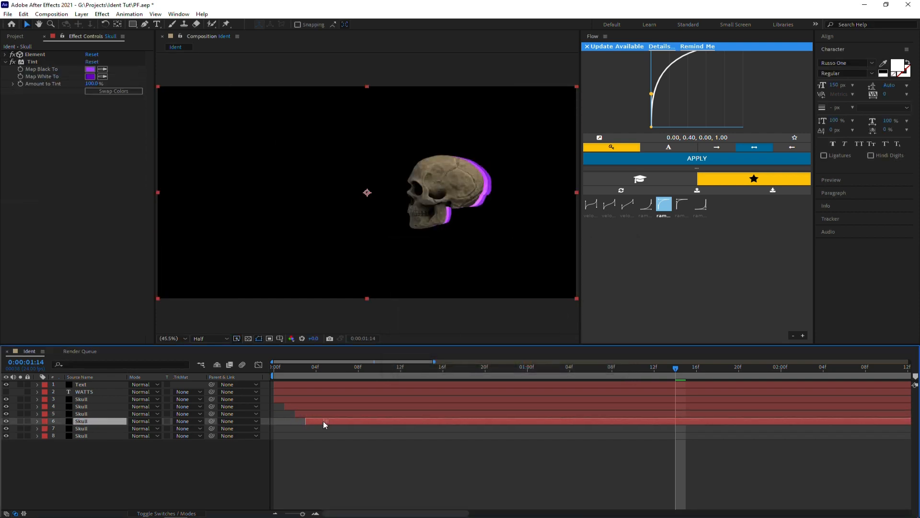
left_click(90, 77)
left_click_drag(529, 288, 532, 295)
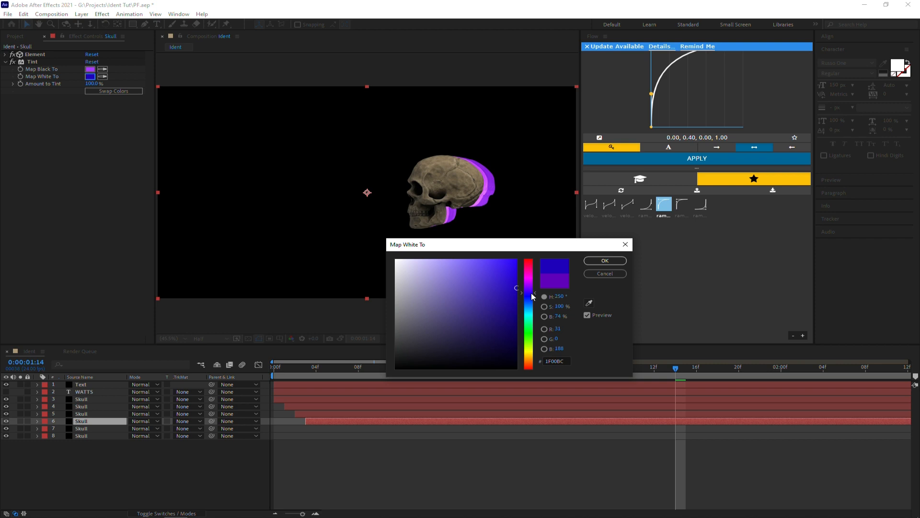
left_click(591, 260)
left_click(90, 69)
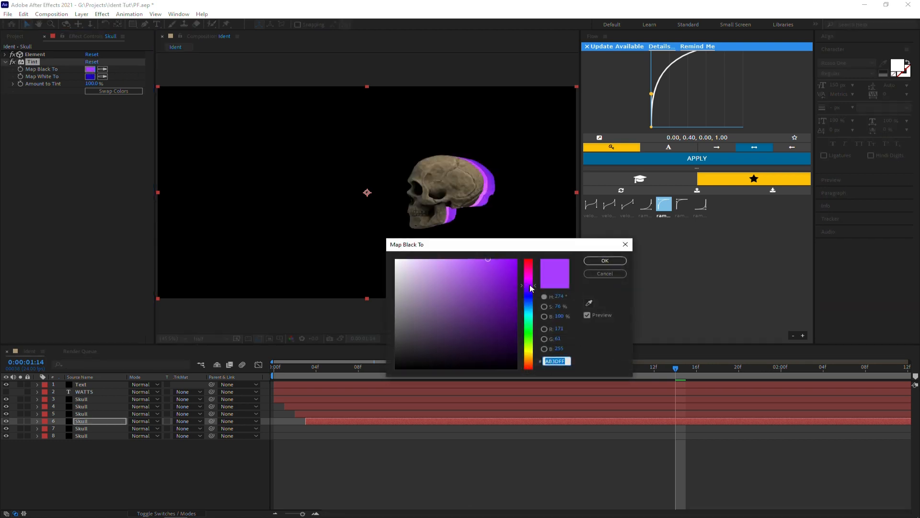
left_click_drag(531, 288, 531, 296)
key("Return")
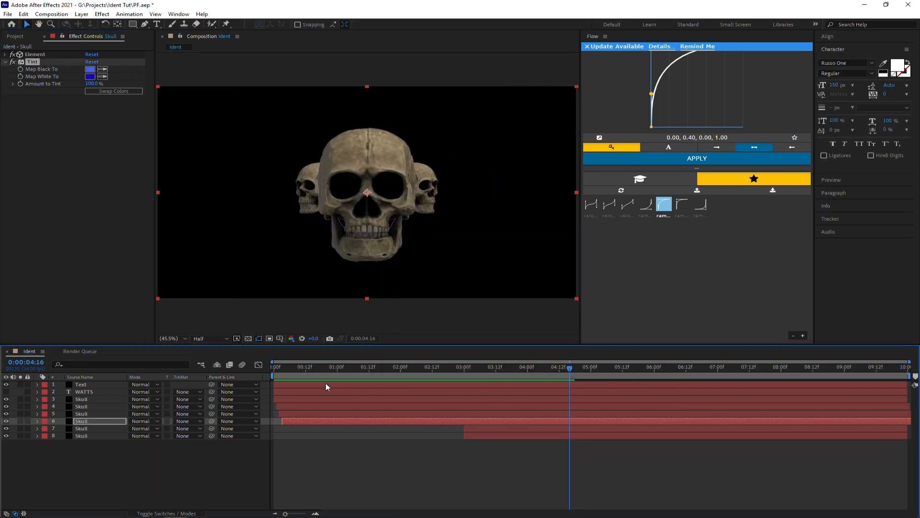
Step: Duplicate the upper Skull layer starting at 3 seconds three times, staggering each copy one frame later
left_click(94, 428)
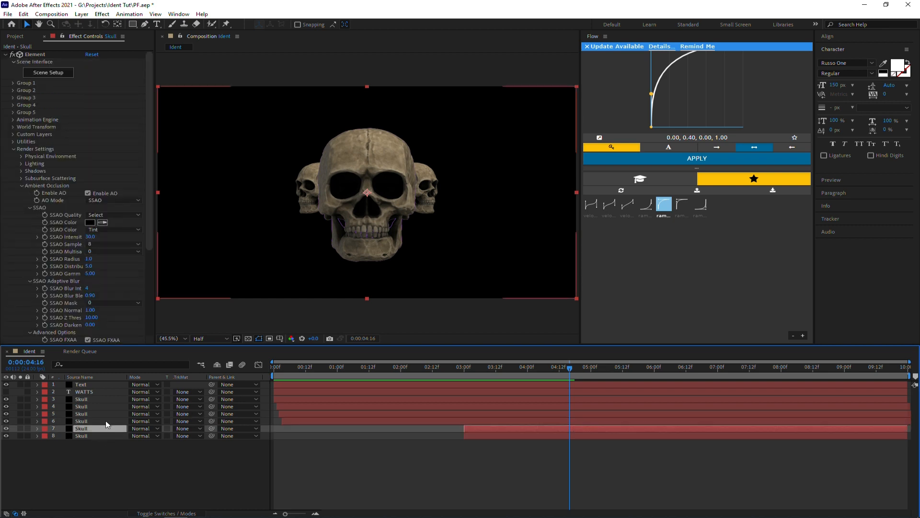
key("ctrl+d")
key("ctrl+d")
left_click_drag(473, 442, 477, 441)
key("ctrl+d")
Step: Copy the pink, purple and blue Tint effects from the main skull's delayed copies onto the three new Skull copies
left_click(475, 407)
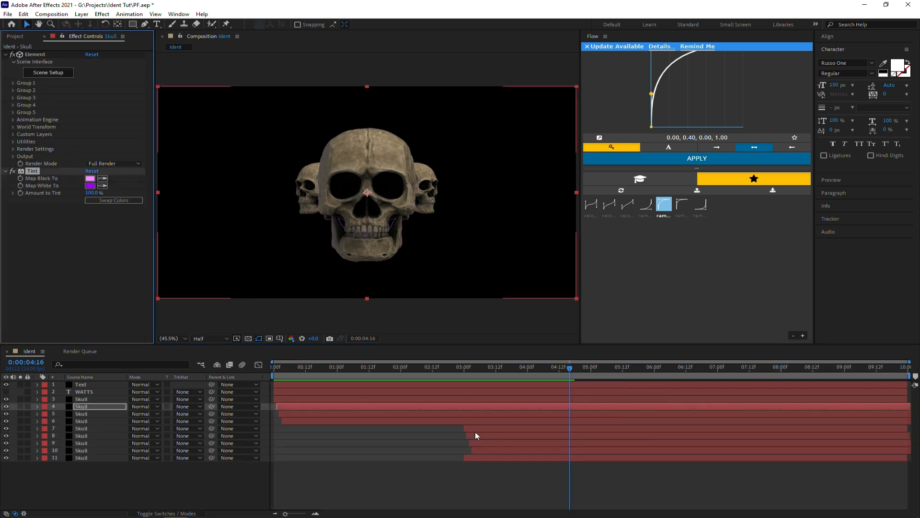
left_click(485, 434)
left_click(485, 443)
scroll(54, 298, "down", 5)
left_click(485, 451)
scroll(68, 306, "down", 10)
left_click_drag(570, 368, 533, 368)
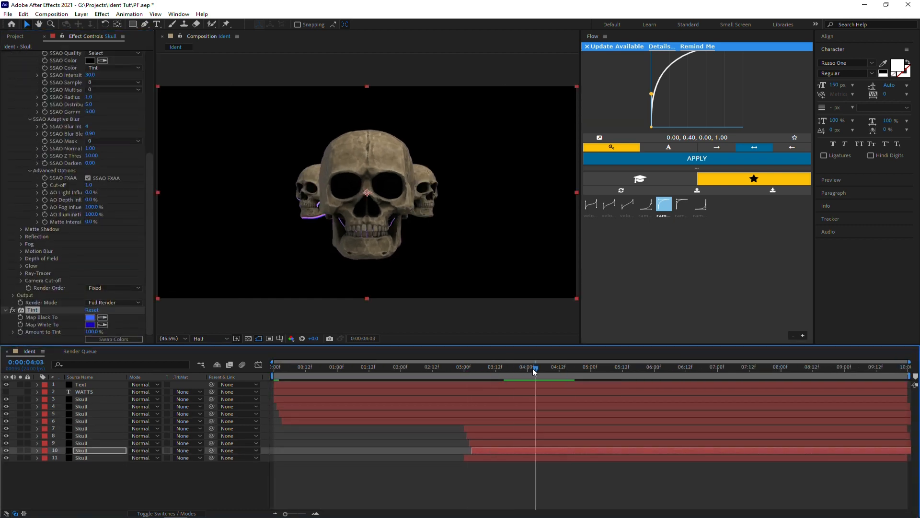
Step: Duplicate the bottom Skull layer three times and stagger each copy one frame later
left_click(487, 457)
key("ctrl+d")
key("ctrl+d")
left_click(488, 473)
key("ctrl+d")
left_click(487, 443)
key("equal")
left_click(463, 458)
Step: Copy the three Tint effects from the other side skull's delayed copies onto the bottom skull's copies
left_click(463, 436)
scroll(46, 235, "down", 10)
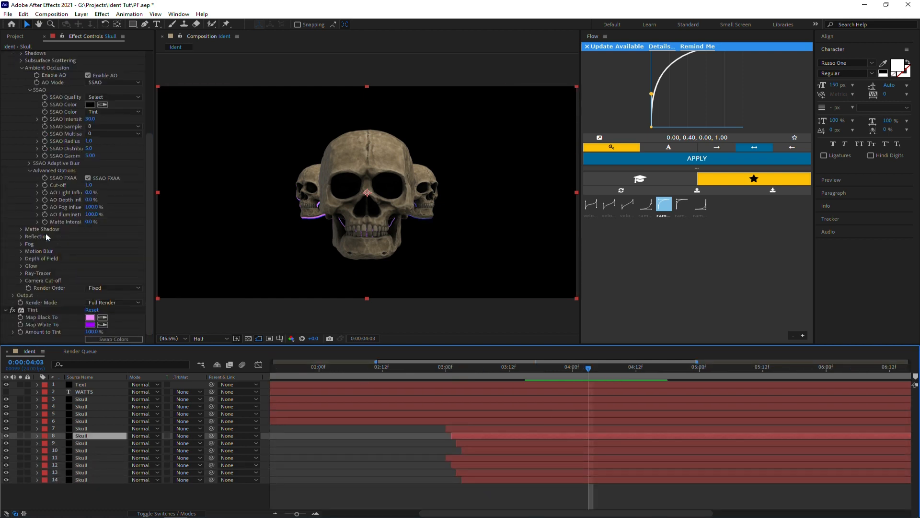
left_click(467, 443)
left_click(32, 309)
left_click(472, 480)
Step: Preview the delay effect from the start of the composition and return the current time to 0:00:04:01
key("minus")
key("Home")
key("space")
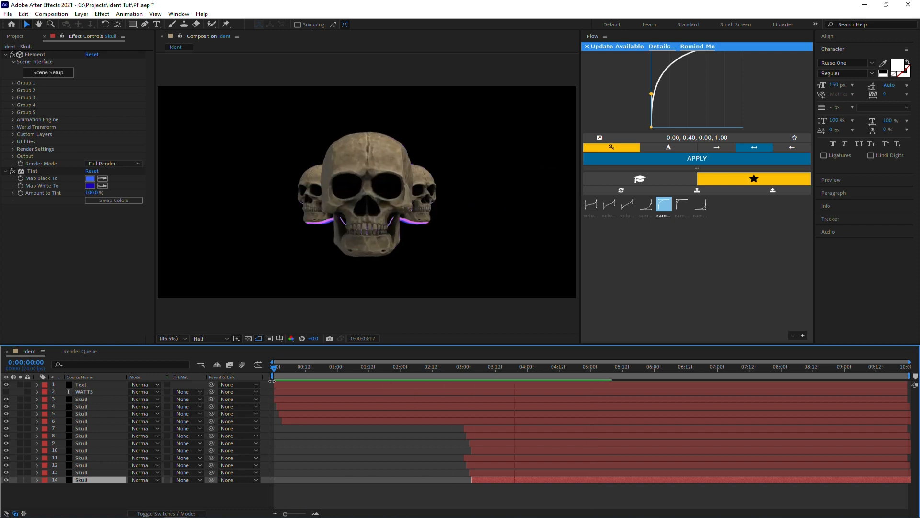
left_click(529, 372)
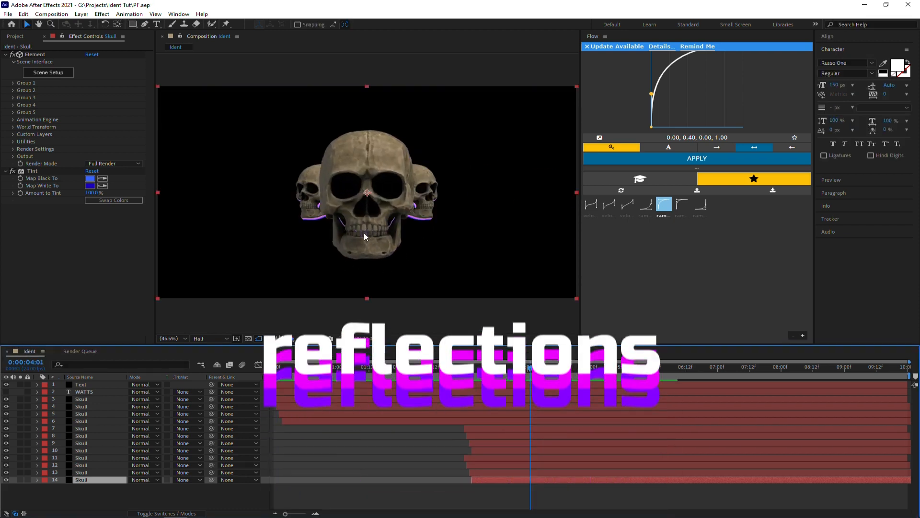
Step: Duplicate the main untinted Skull layer and move the copy to the very bottom of the layer stack
left_click(92, 401)
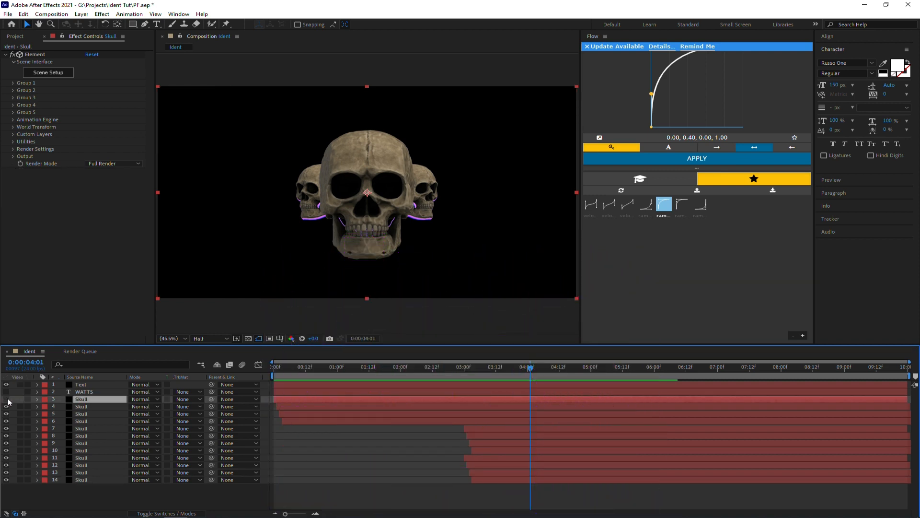
left_click(7, 399)
left_click(7, 399)
key("ctrl+d")
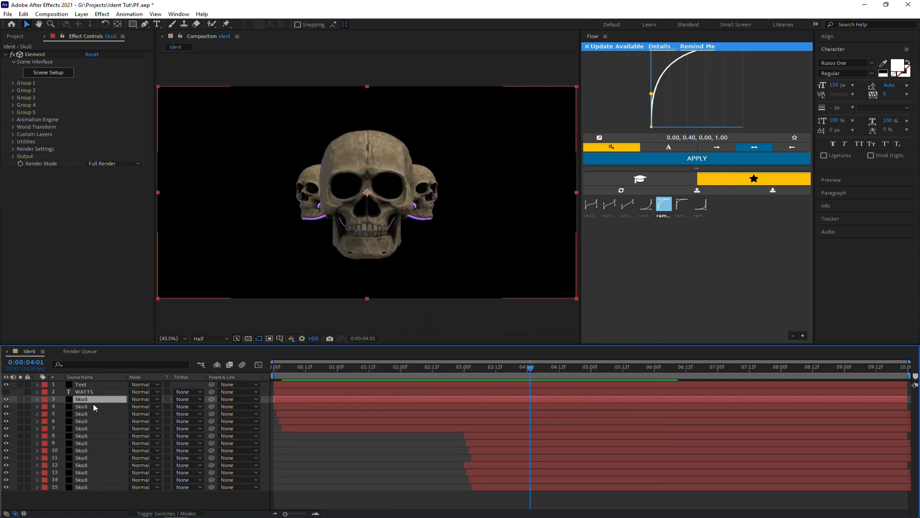
left_click_drag(93, 405, 101, 502)
Step: Apply Directional Blur to the bottom Skull copy and set its Blur Length to 500
key("ctrl+space")
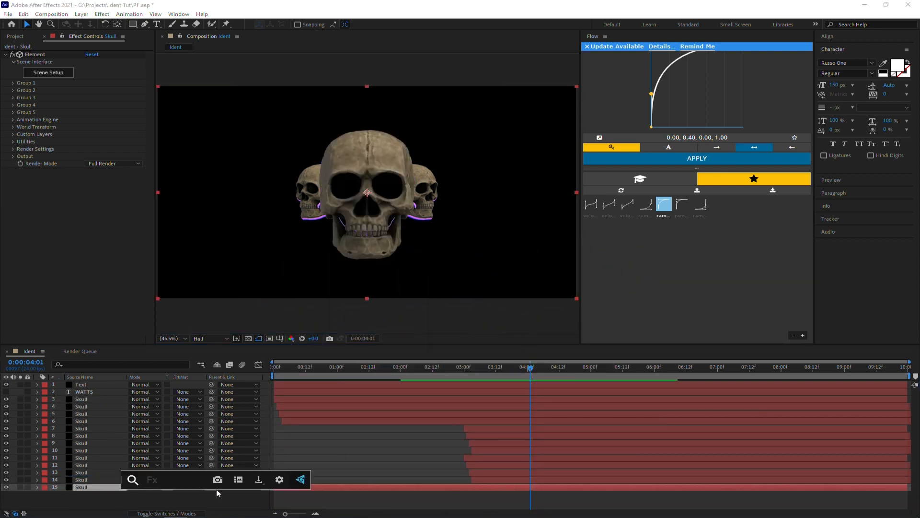
type("dir")
key("Return")
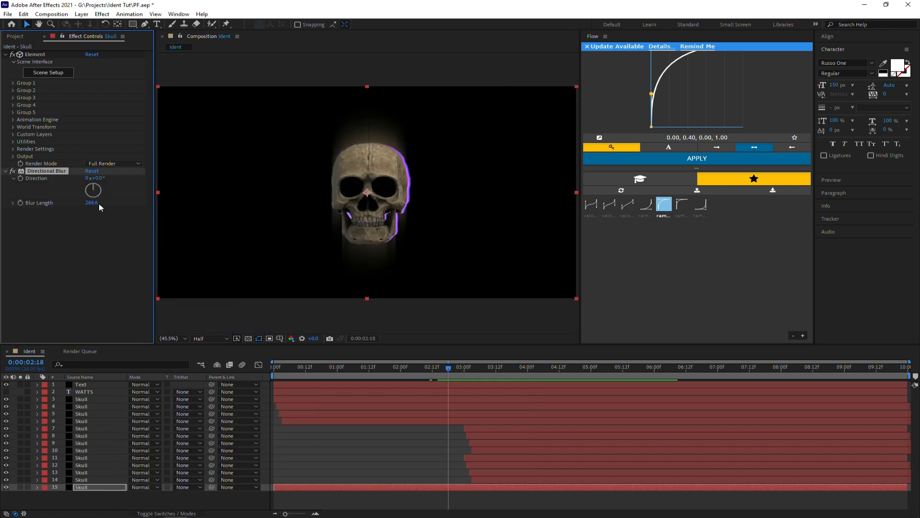
key("Return")
Step: Add a Transform effect to the blurred Skull copy and shift its Position down to 960, 942
key("ctrl+space")
type("tra")
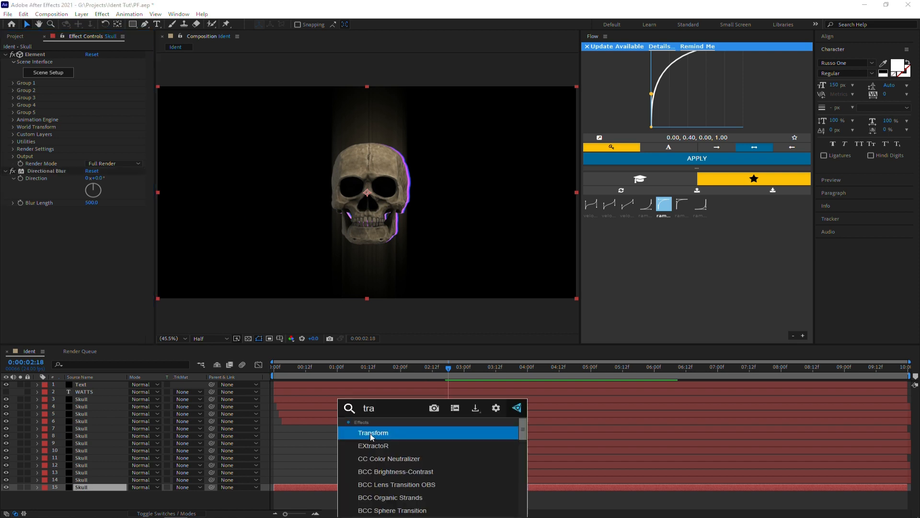
key("Return")
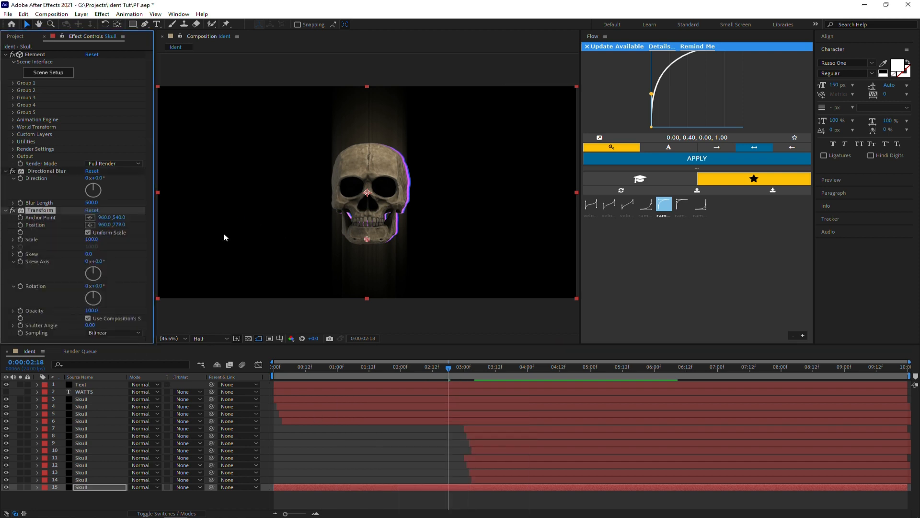
left_click_drag(245, 230, 253, 231)
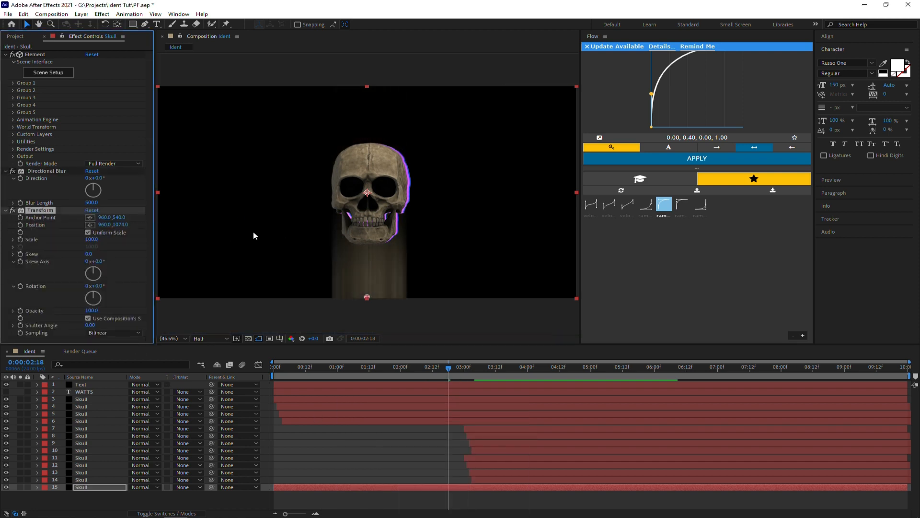
left_click_drag(123, 228, 73, 234)
Step: Tint the blurred Skull copy with white mapped to light purple, and add a Deep Glow effect to it
key("ctrl+space")
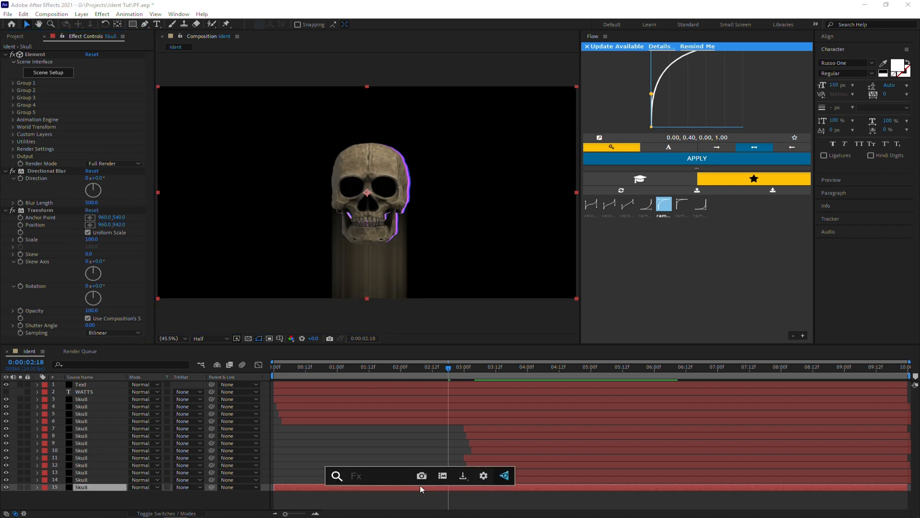
type("tint")
key("Return")
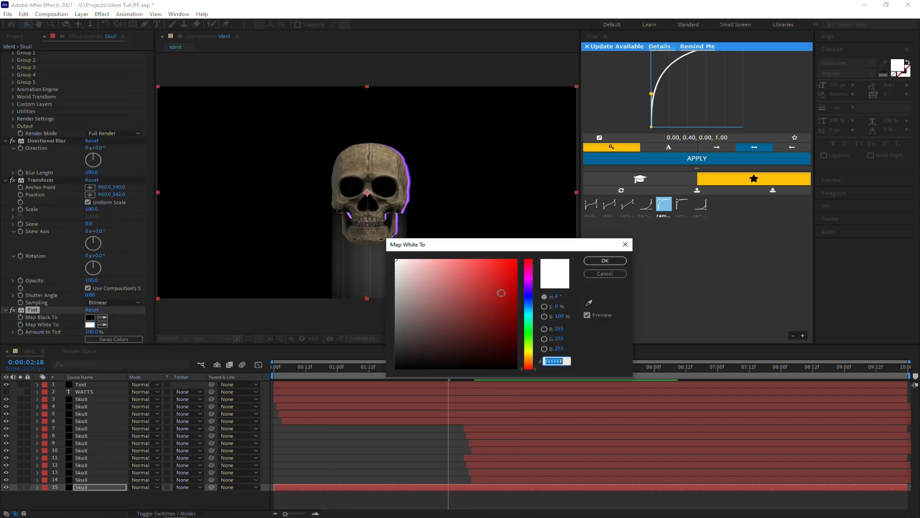
left_click_drag(501, 293, 322, 242)
left_click(464, 373)
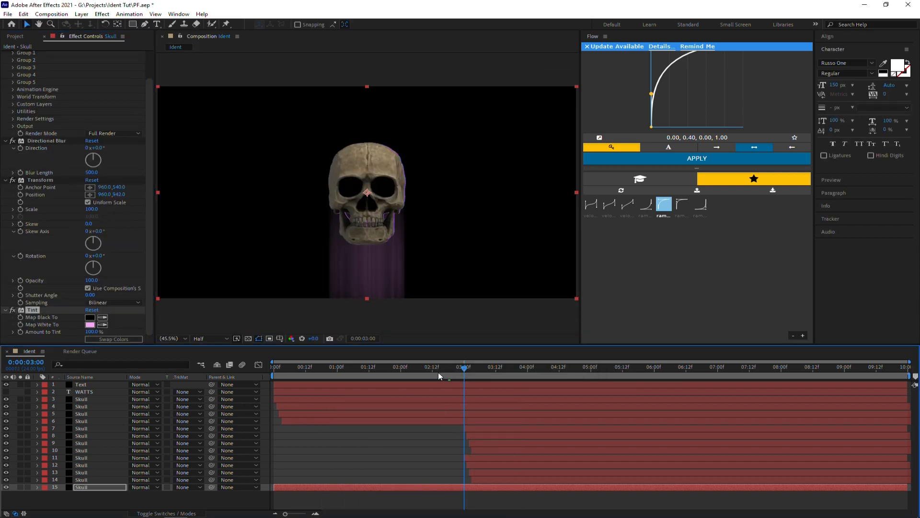
key("ctrl+space")
left_click(400, 423)
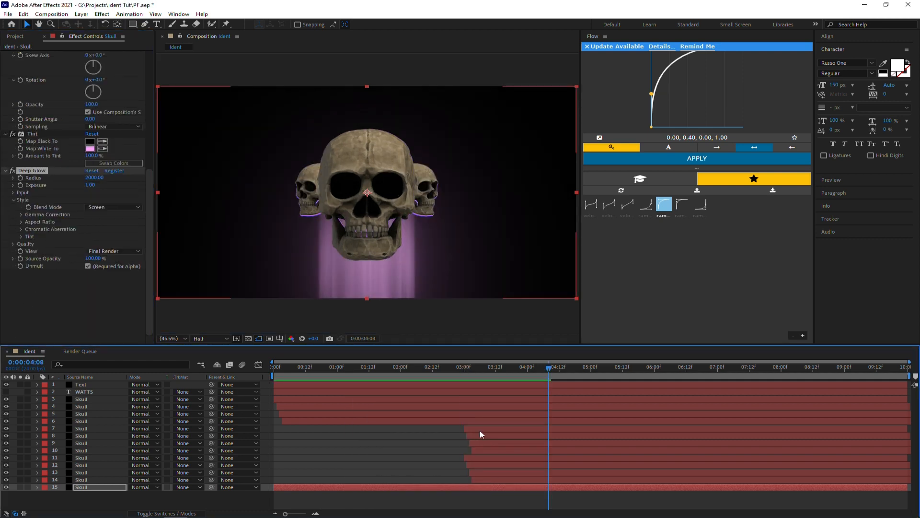
Step: Duplicate both side Skull layers near the bottom of the stack and give the copies the tinted, glowing directional blur shifted upward
left_click(480, 430)
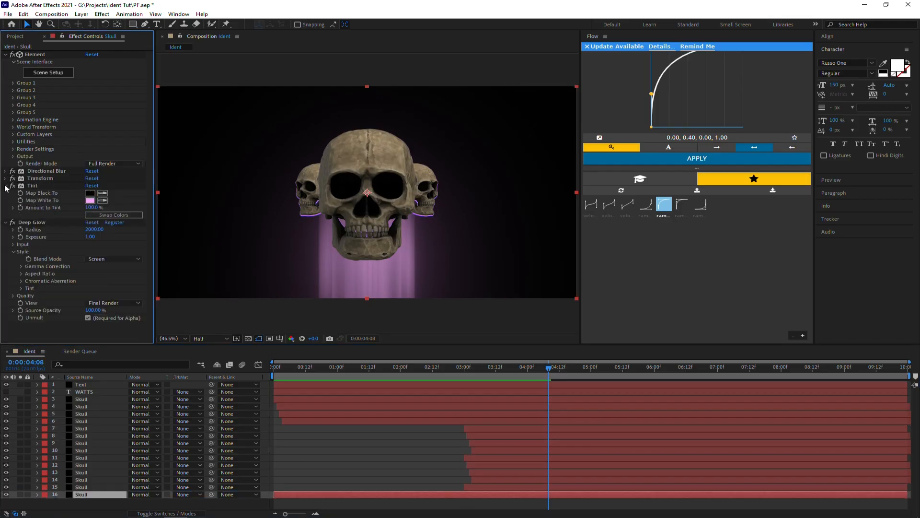
left_click(508, 485)
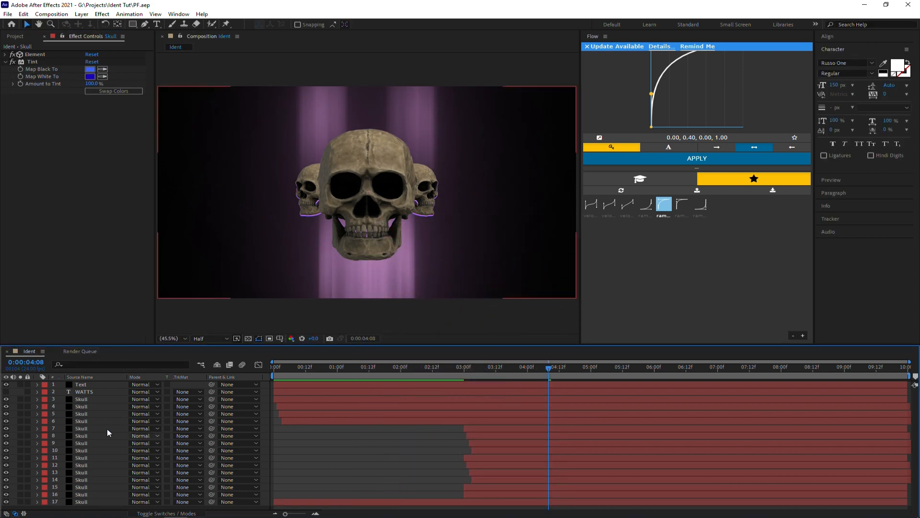
Step: Defocus the main side Skull layers with S_RackDefocus, using a Defocus Width of 3 and a Use Gamma value of 5
left_click(94, 402)
left_click(507, 456)
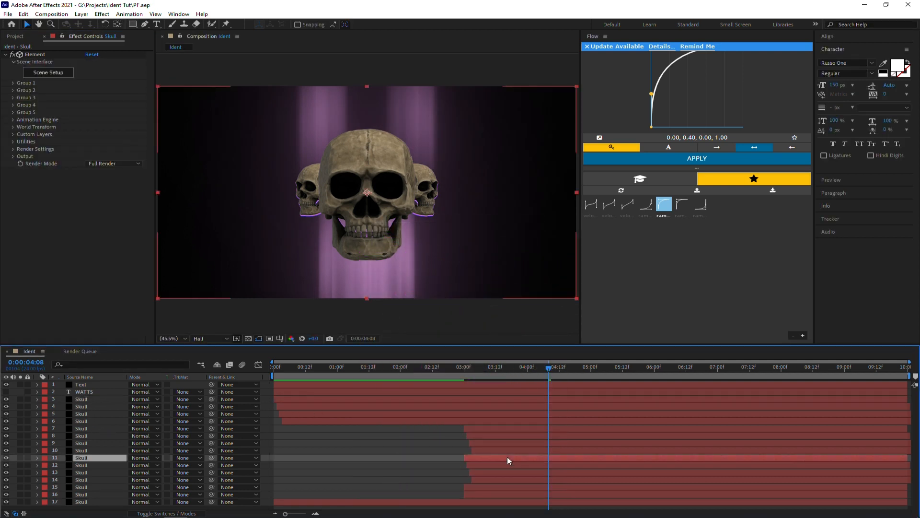
left_click(6, 458)
left_click(6, 458)
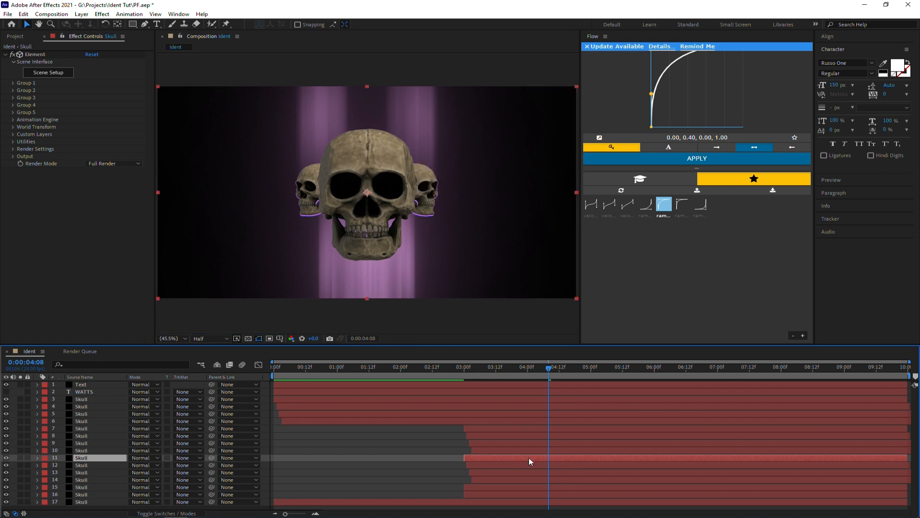
key("ctrl+space")
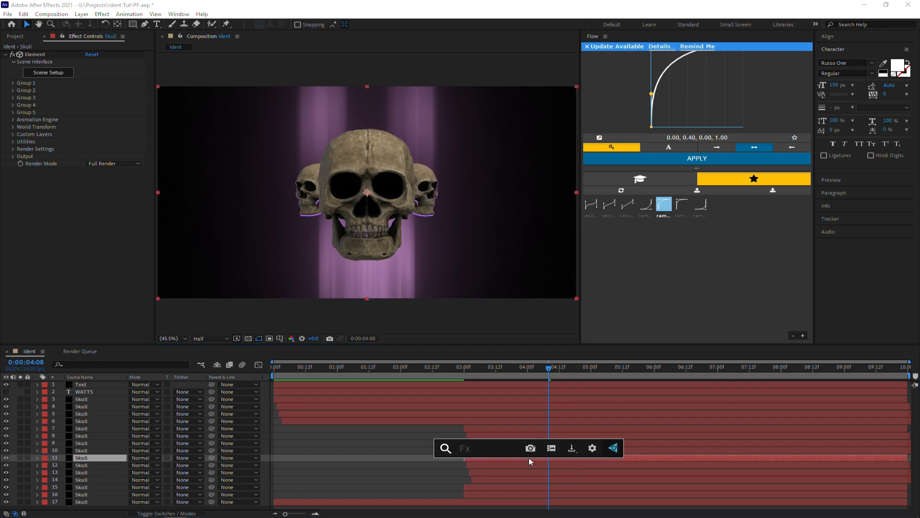
type("rack")
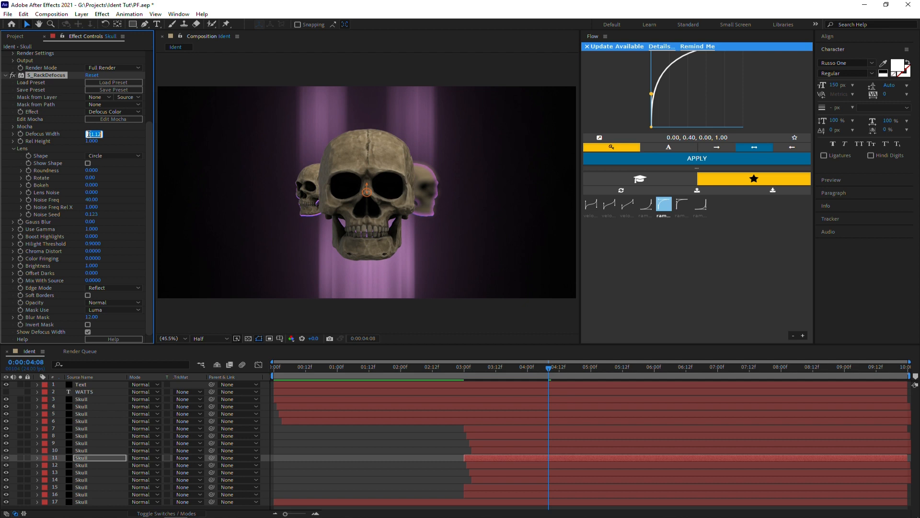
type("5")
key("Return")
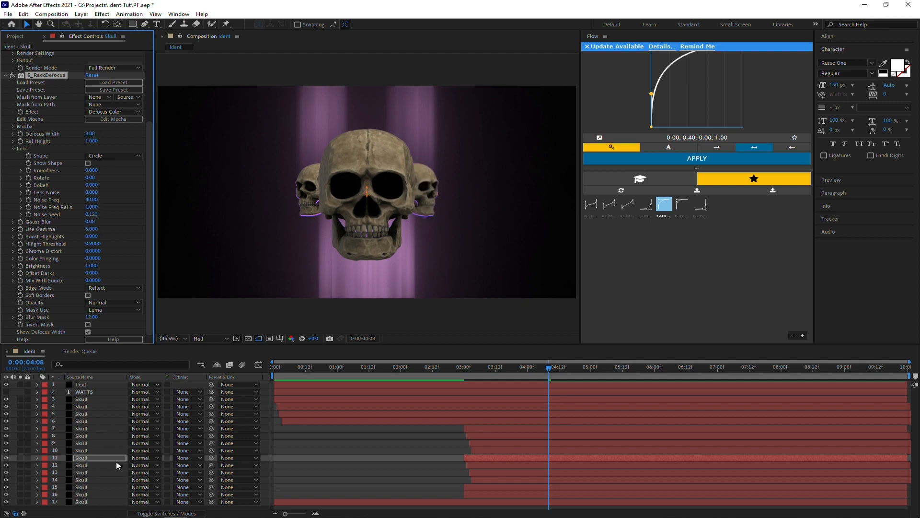
left_click(475, 430)
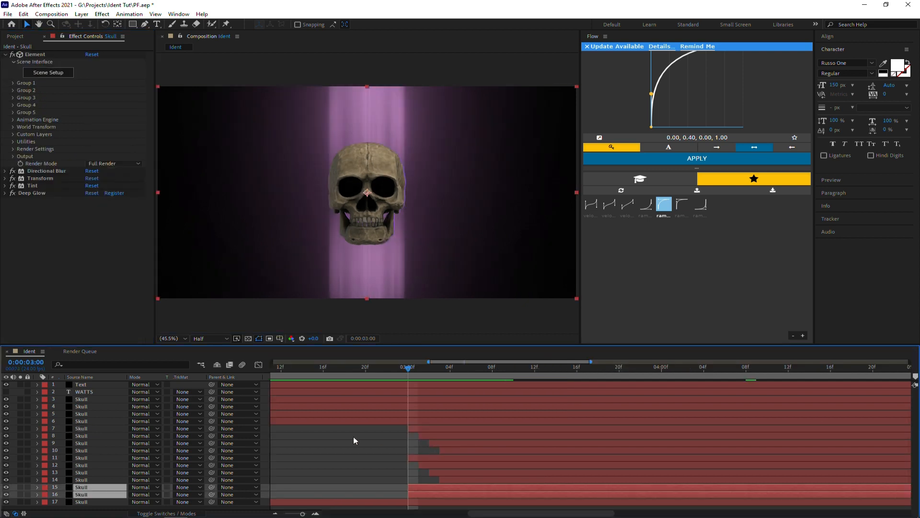
Step: Apply Linear Wipe to the blurred side Skull copy on layer 15 and set its Feather to 500
key("t")
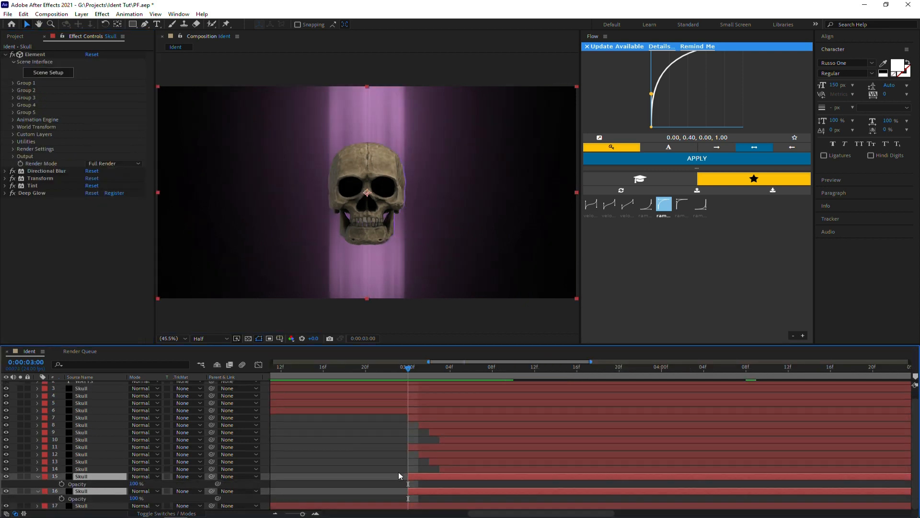
key("t")
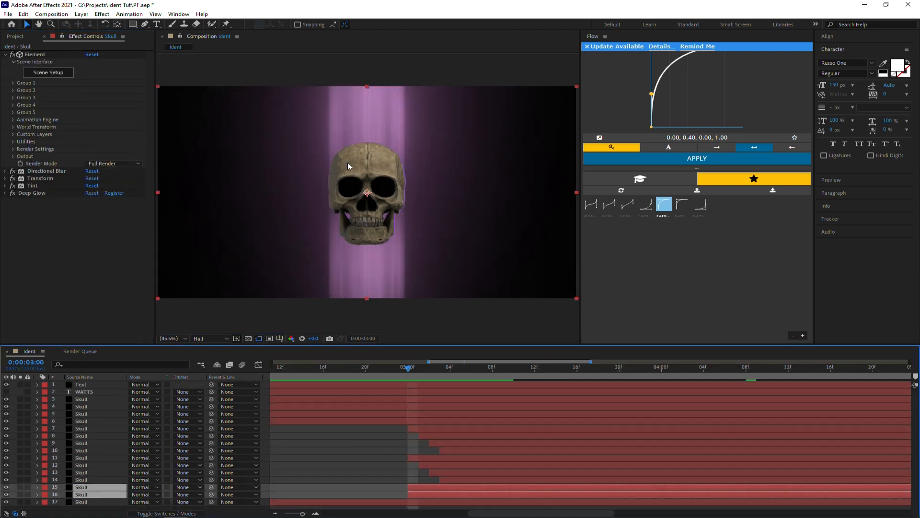
key("ctrl+space")
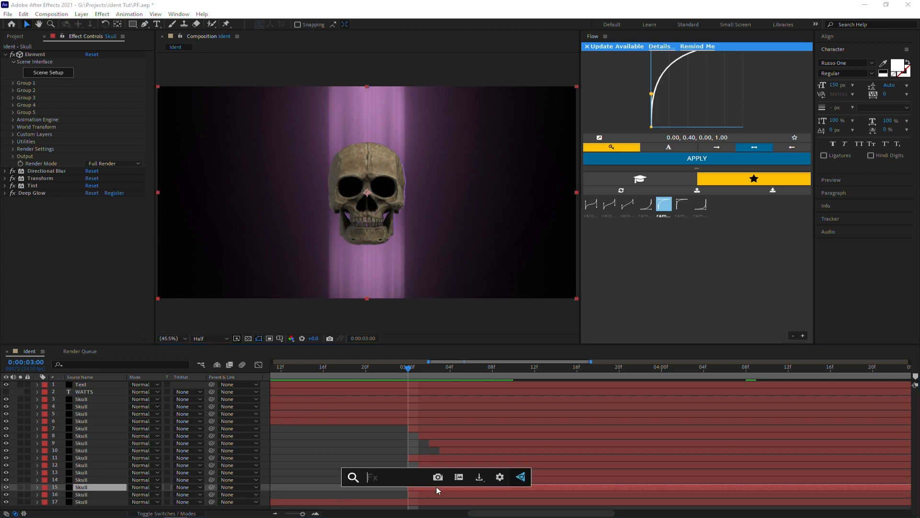
type("linea")
key("Down")
key("Return")
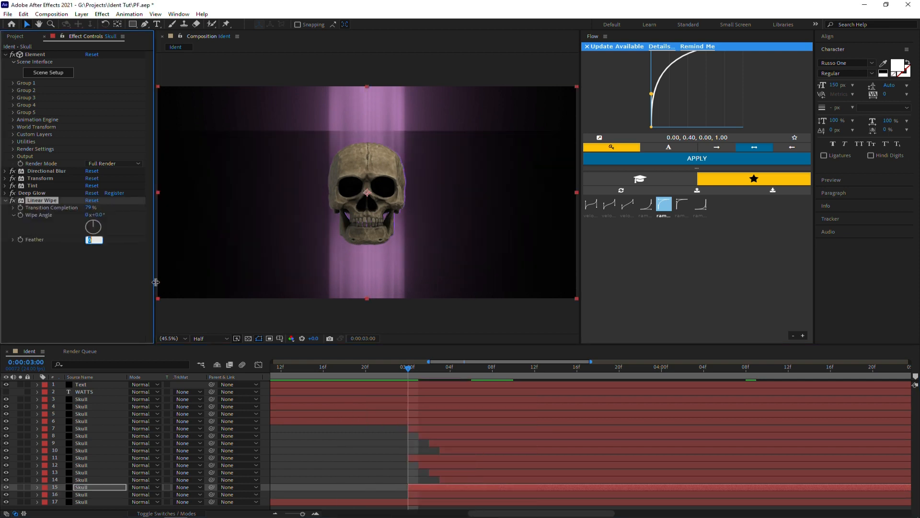
type("500")
key("Return")
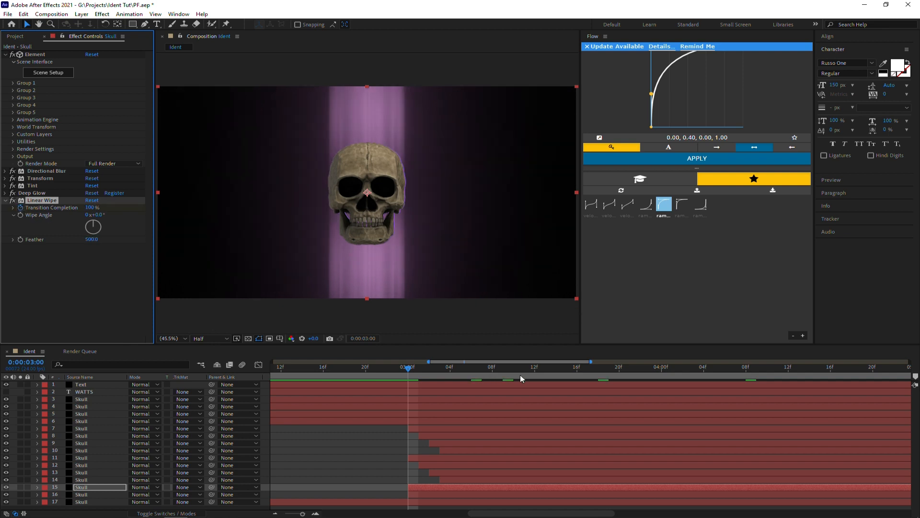
Step: Animate the Linear Wipe's Transition Completion from 100% at 0:00:03:00 to 0% at 0:00:03:16
left_click_drag(520, 375, 577, 376)
left_click_drag(90, 207, 4, 223)
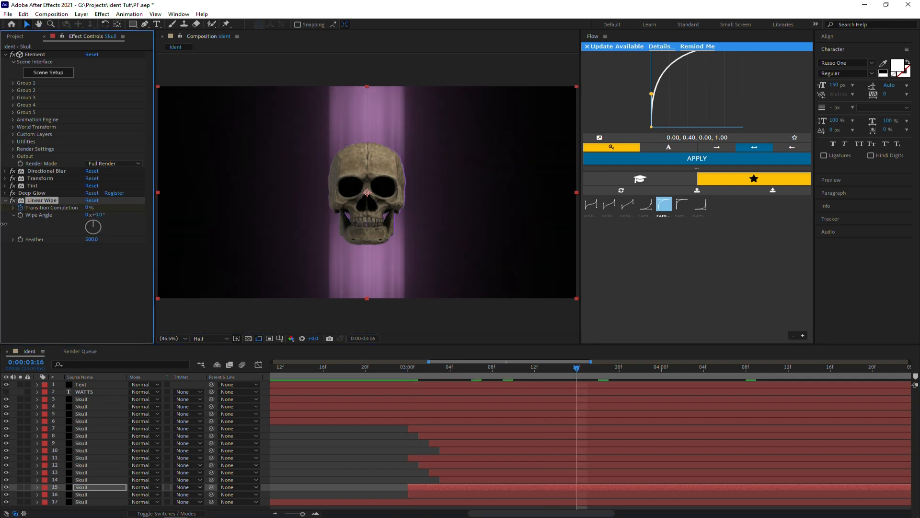
key("u")
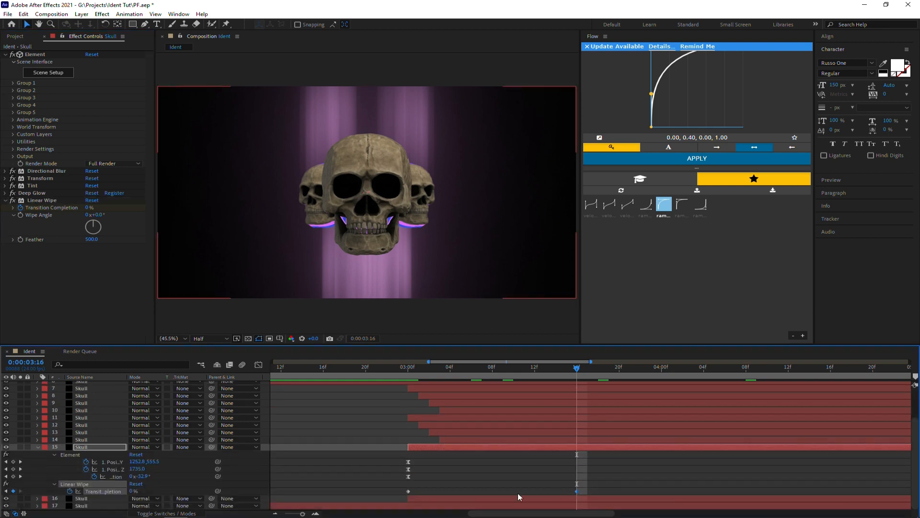
left_click_drag(613, 481, 390, 498)
key("u")
Step: Paste the animated Linear Wipe onto the other blurred side Skull copy, layer 16, starting at 0:00:03:00
left_click(410, 373)
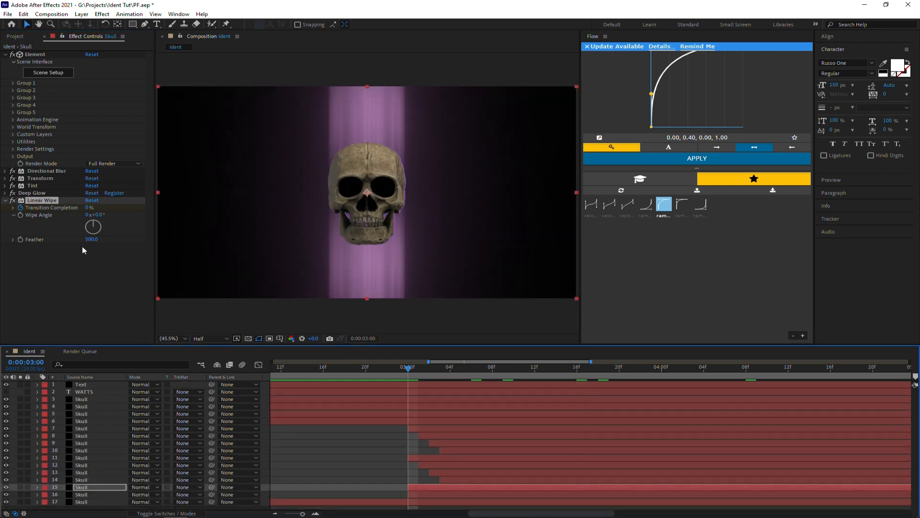
left_click(441, 494)
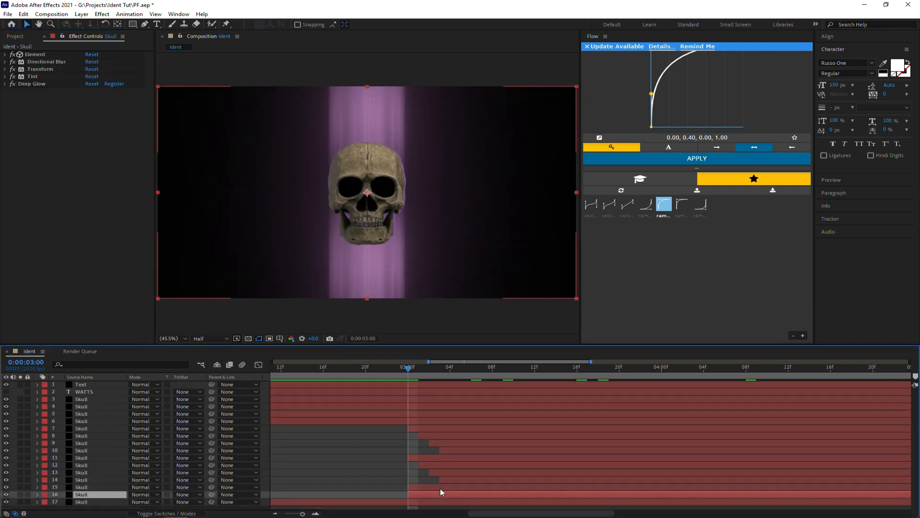
key("ctrl+v")
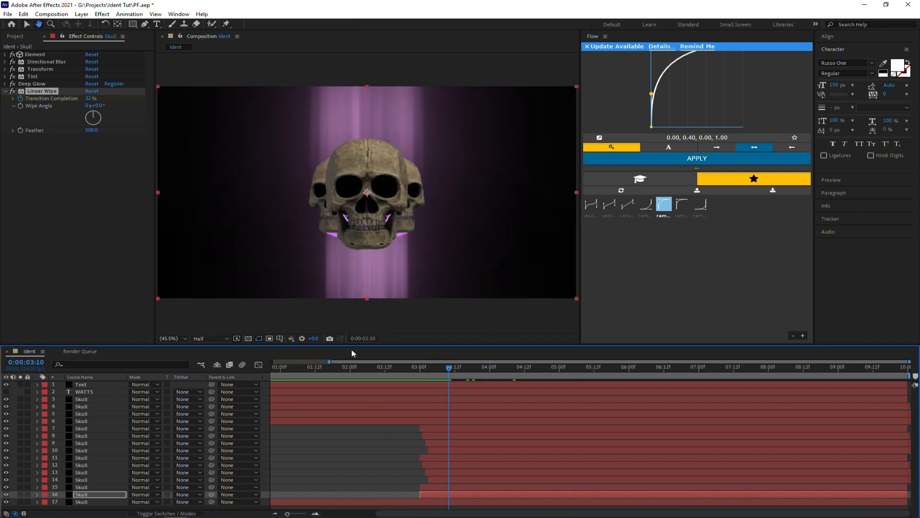
Step: Change the Tint's Map White To colour on the two blurred side Skull copies to a more vivid purple
left_click(429, 487)
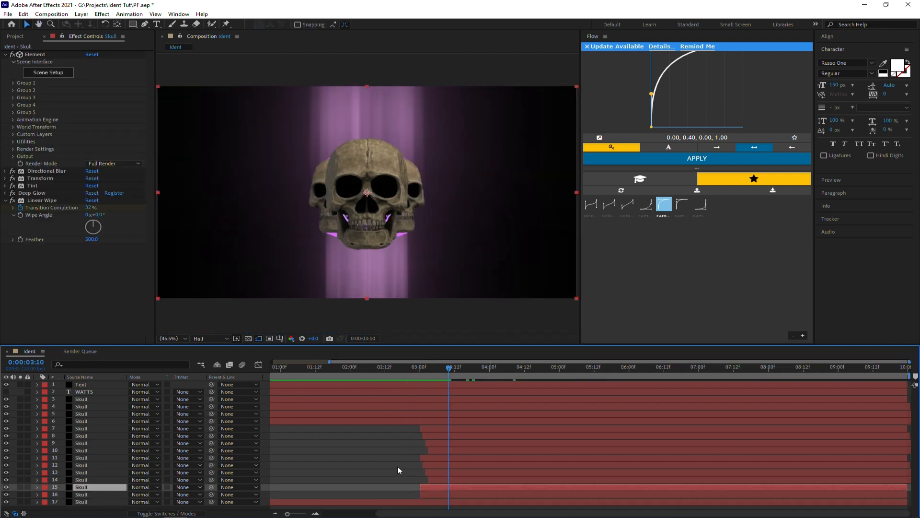
left_click(5, 185)
left_click(89, 200)
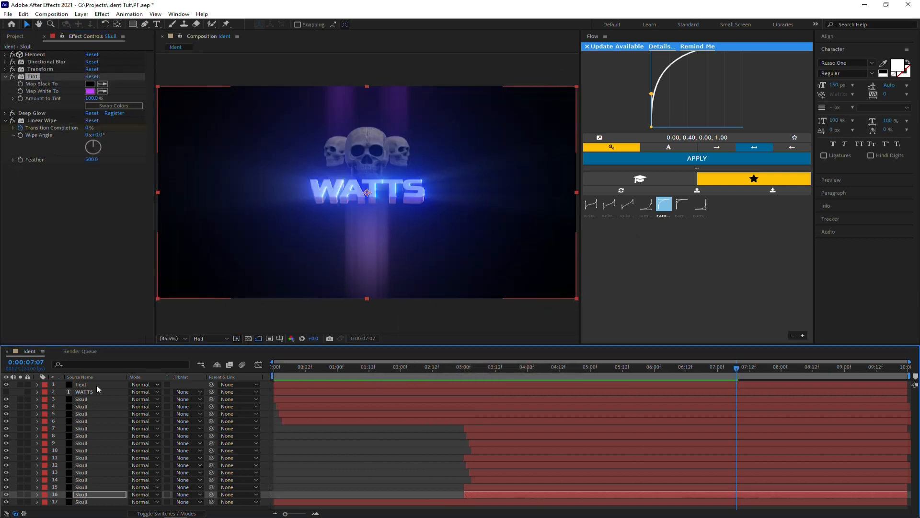
Step: Add a new adjustment layer above the Text layer
left_click(96, 384)
key("ctrl+alt+y")
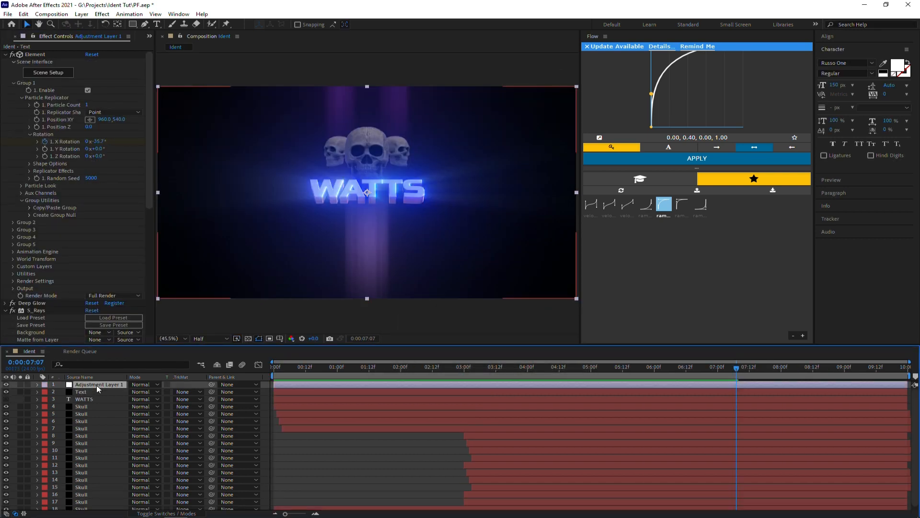